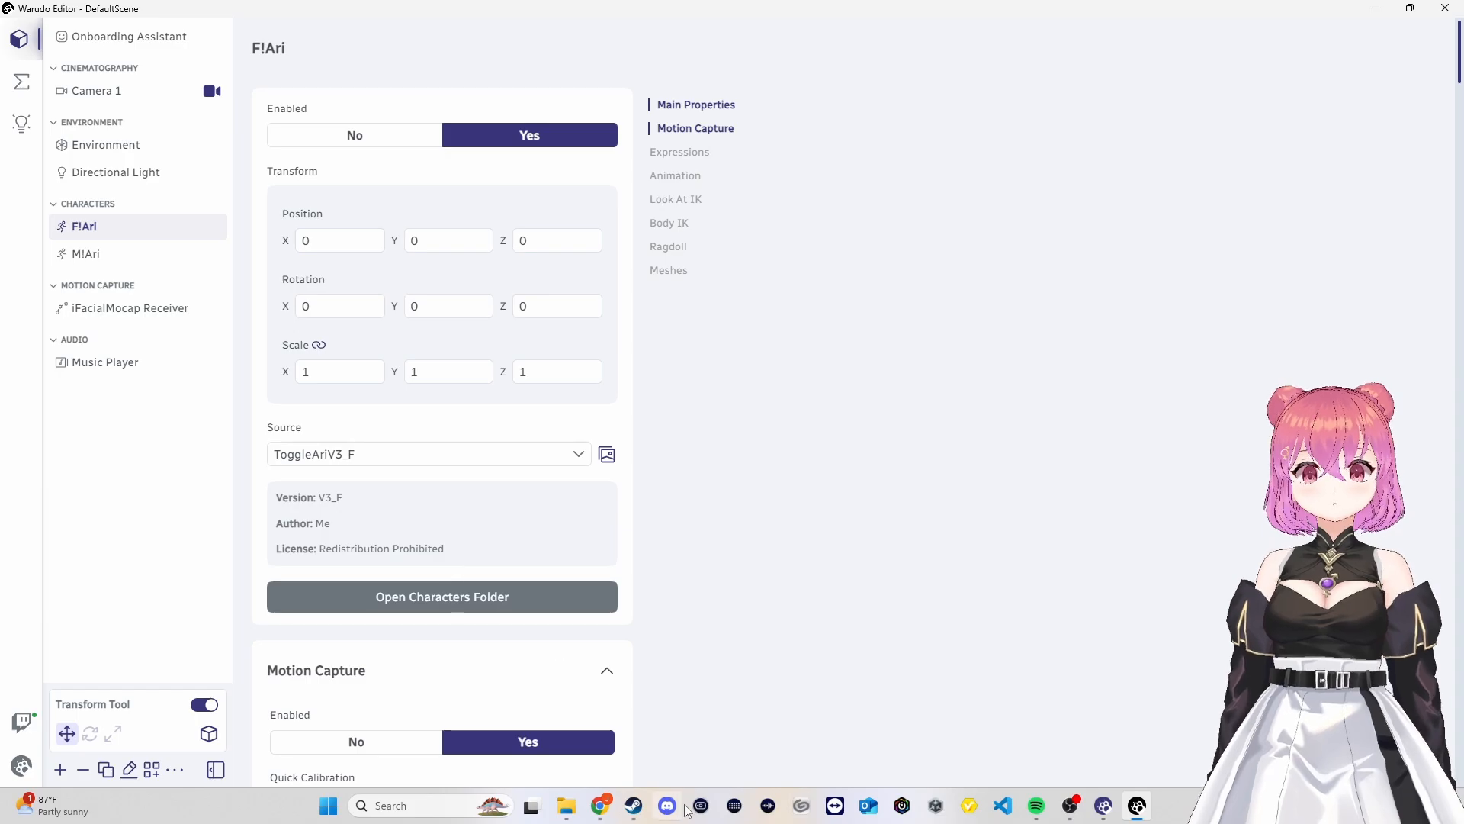
Switch to Steam and open the store page for Warudo from its library entry
left_click(632, 808)
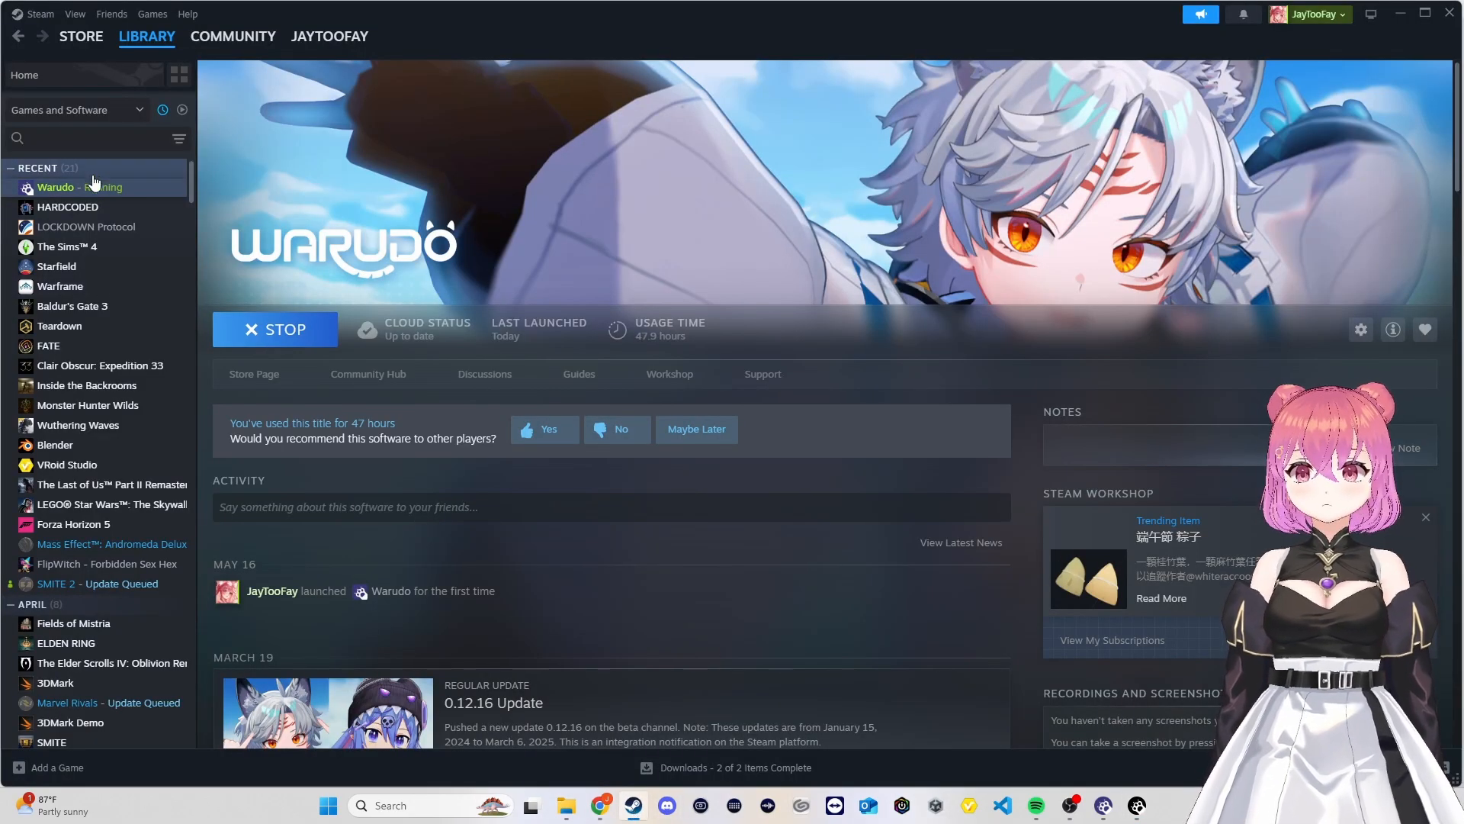
left_click(245, 373)
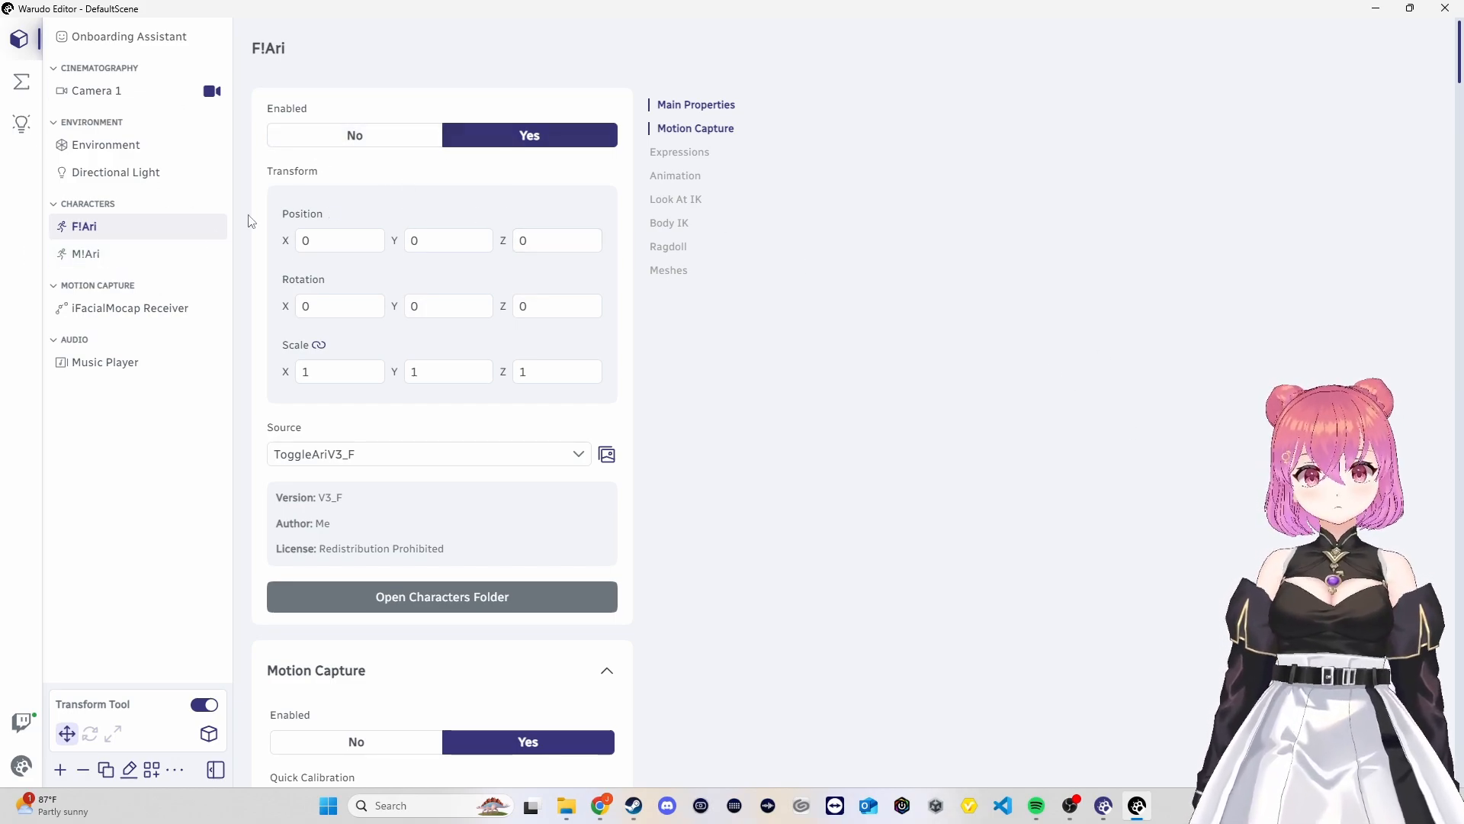
In the Warudo editor, view the M!Ari character's settings, then examine the nodes of the Model Swap blueprint
left_click(129, 255)
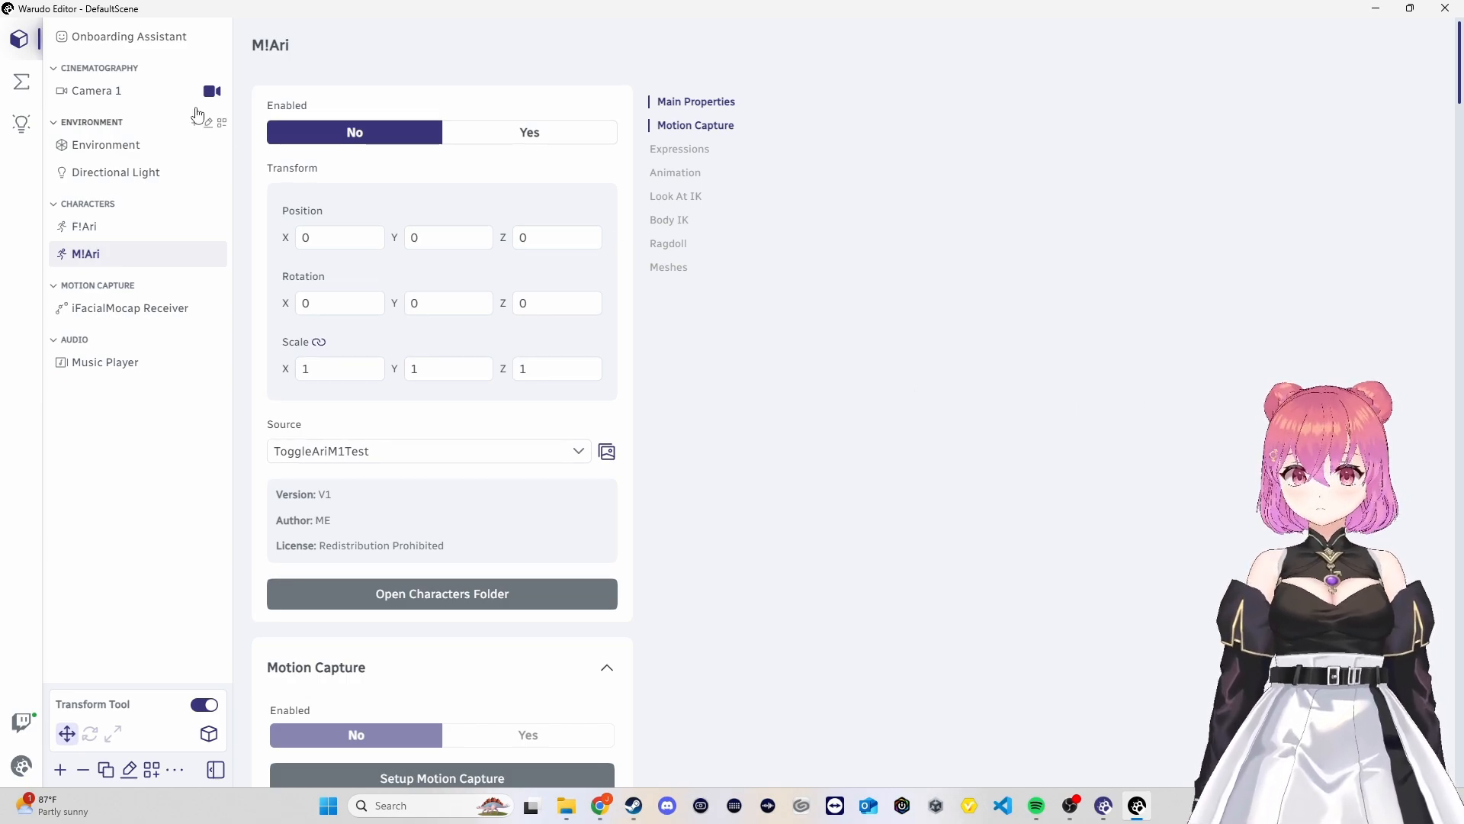
left_click(21, 82)
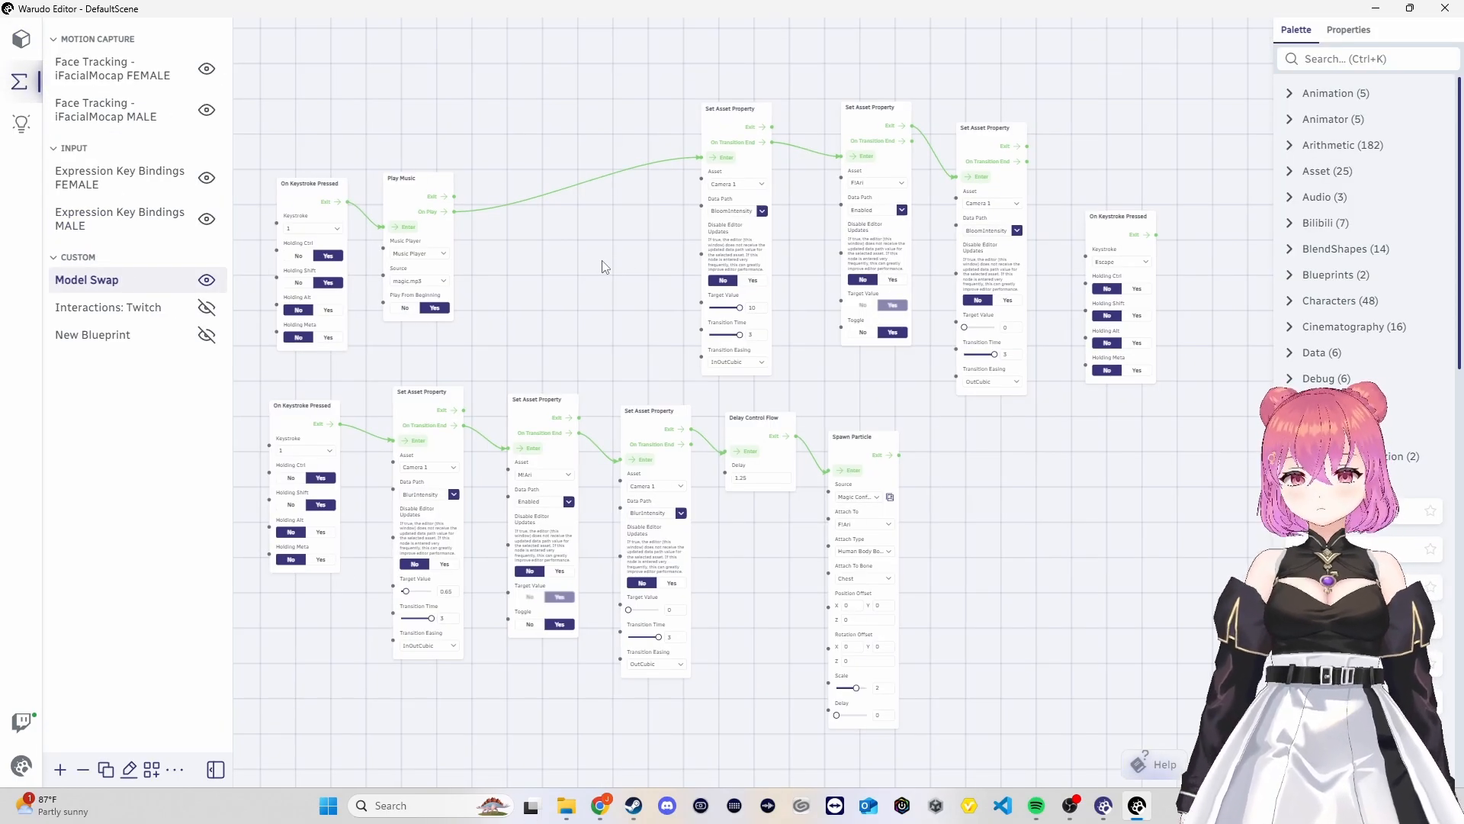
left_click_drag(561, 288, 752, 346)
scroll(649, 327, "up", 2)
scroll(649, 326, "down", 2)
scroll(611, 319, "up", 4)
scroll(611, 320, "down", 4)
scroll(621, 425, "up", 3)
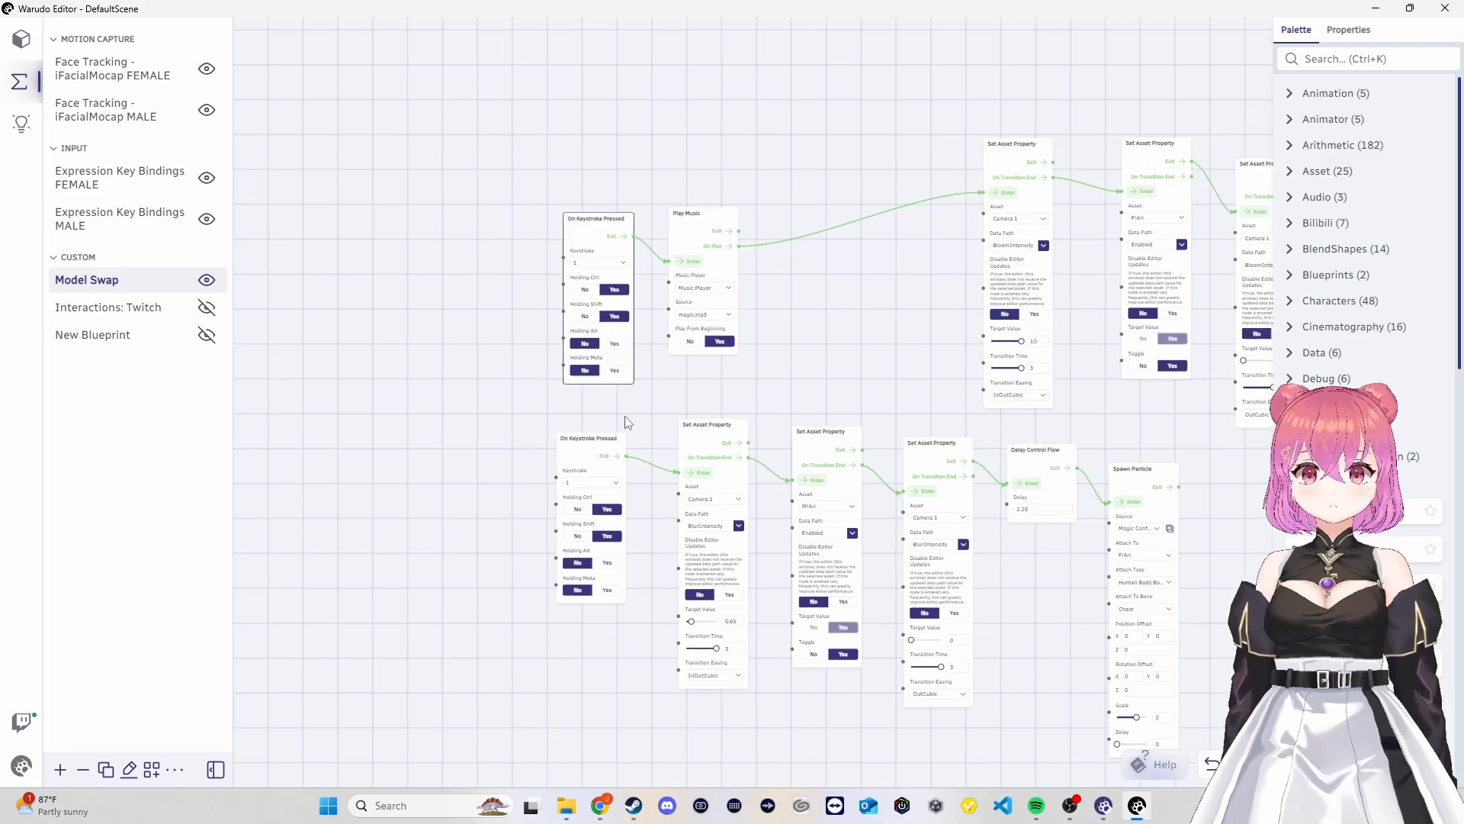
scroll(488, 422, "up", 5)
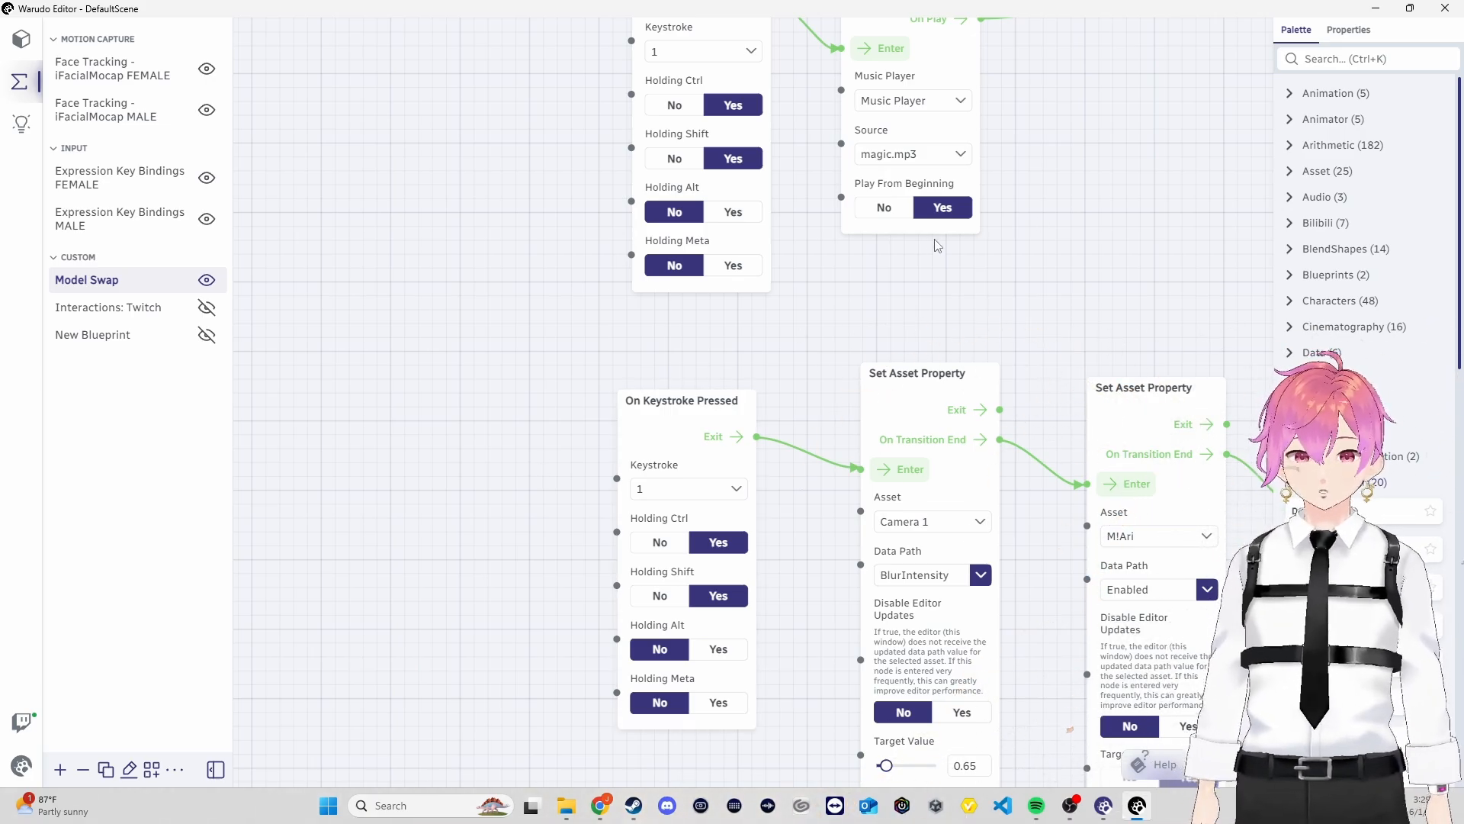
Examine the On Keystroke Pressed and Play Music nodes at the start of the upper chain
left_click_drag(1090, 270, 846, 488)
left_click(450, 250)
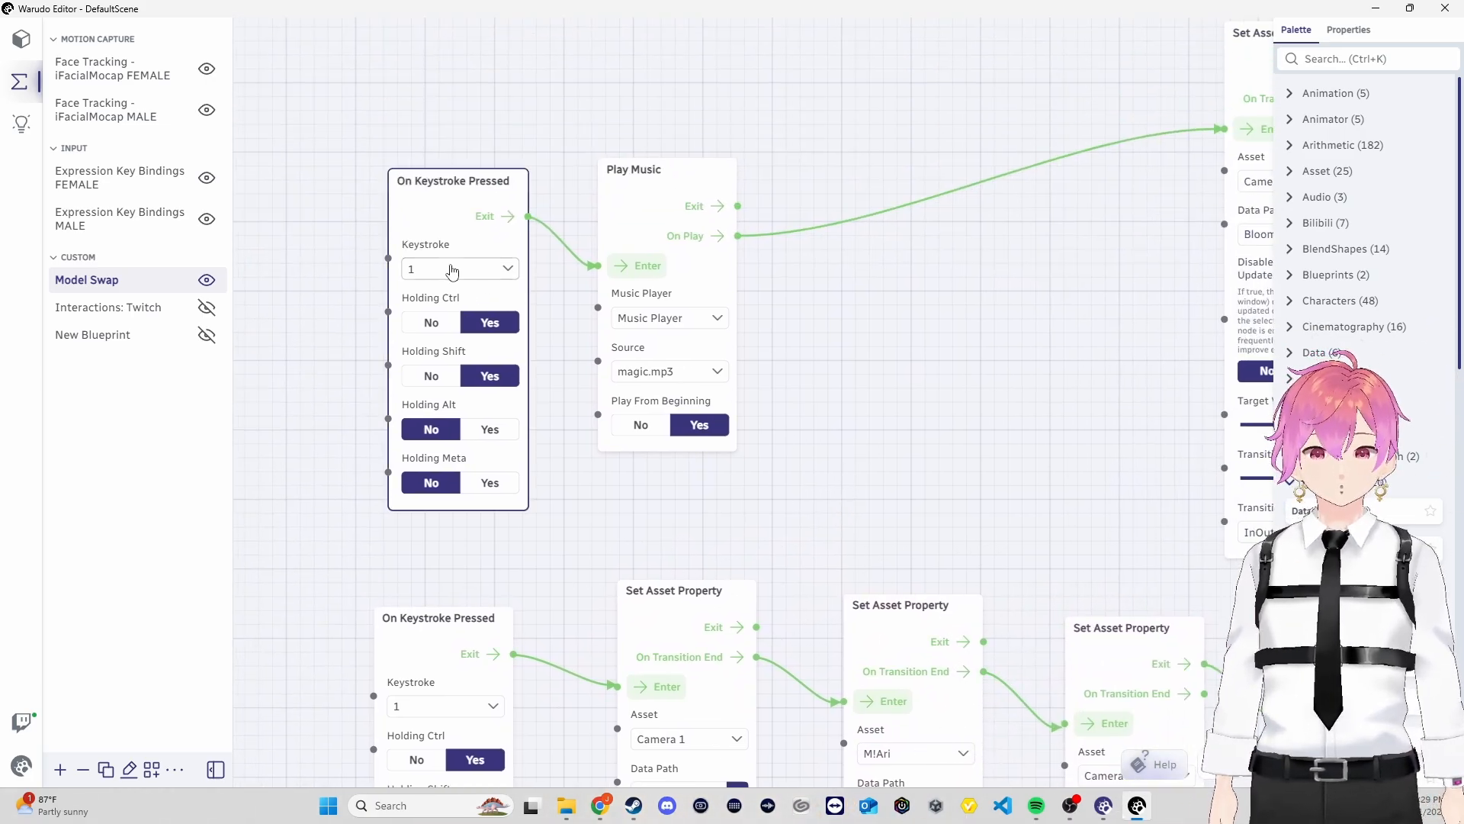
left_click(650, 191)
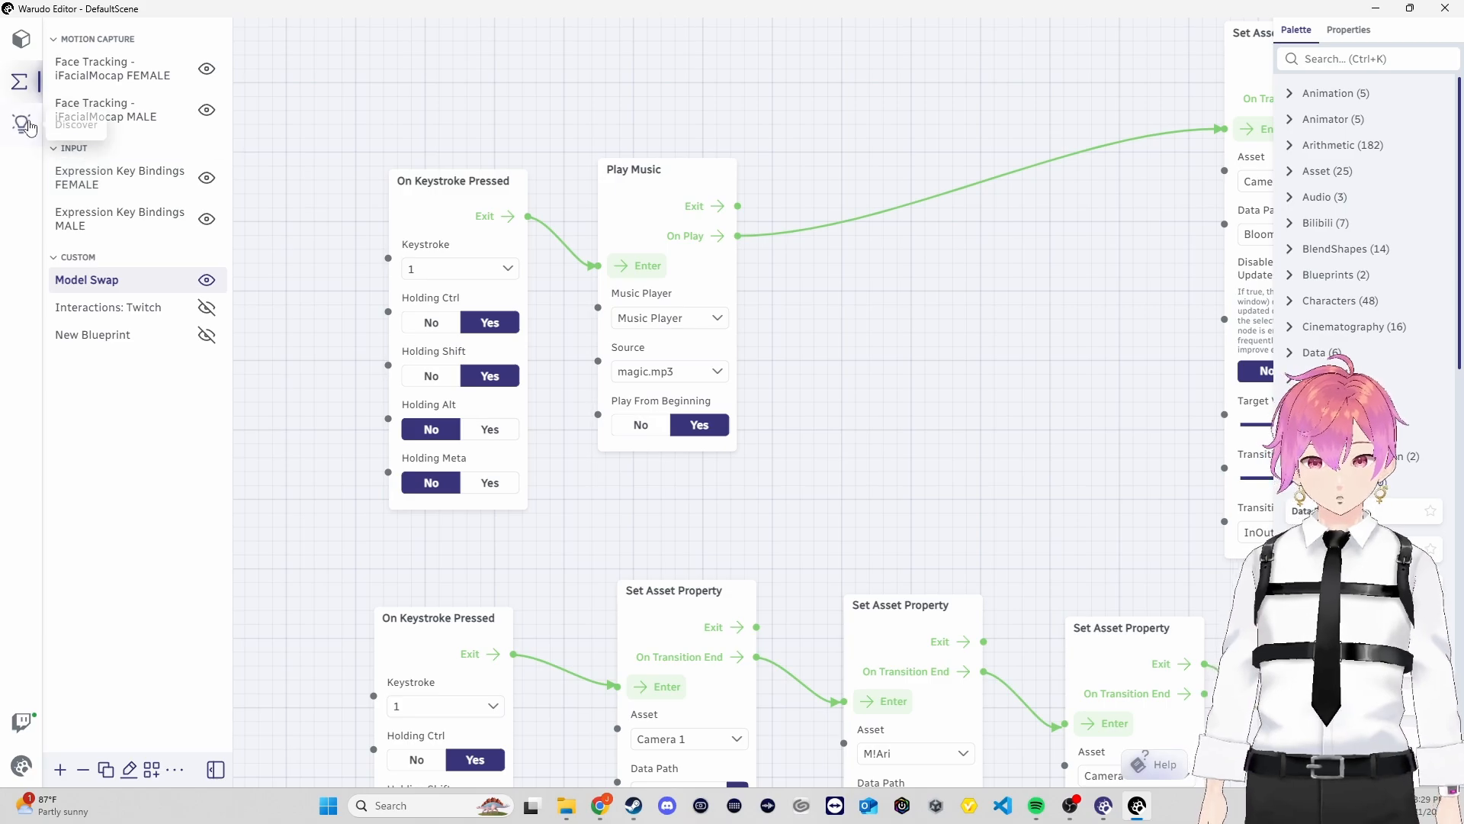
Open the Music Player asset and review its source and lyrics settings
left_click(20, 43)
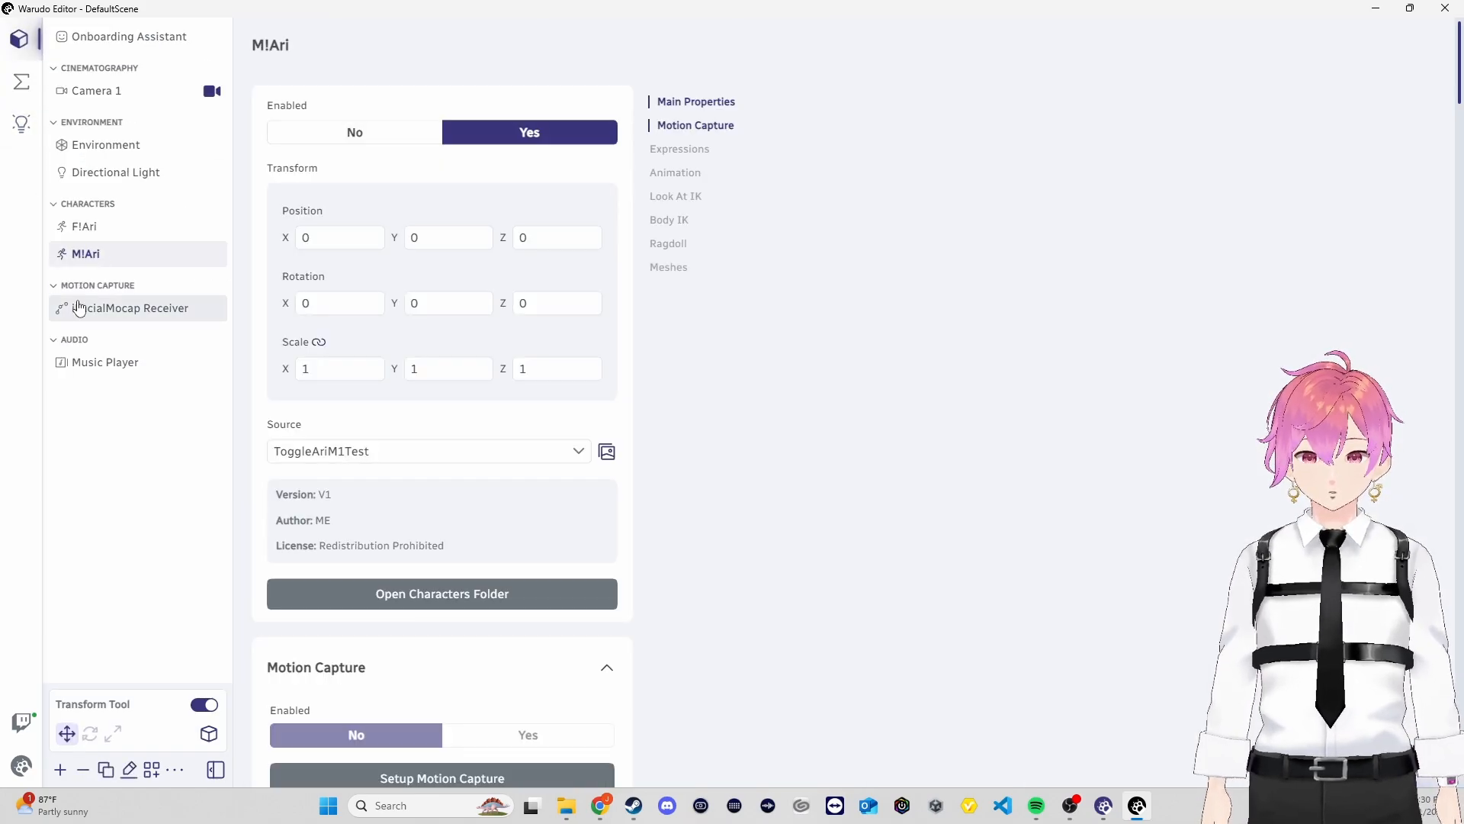
left_click(93, 365)
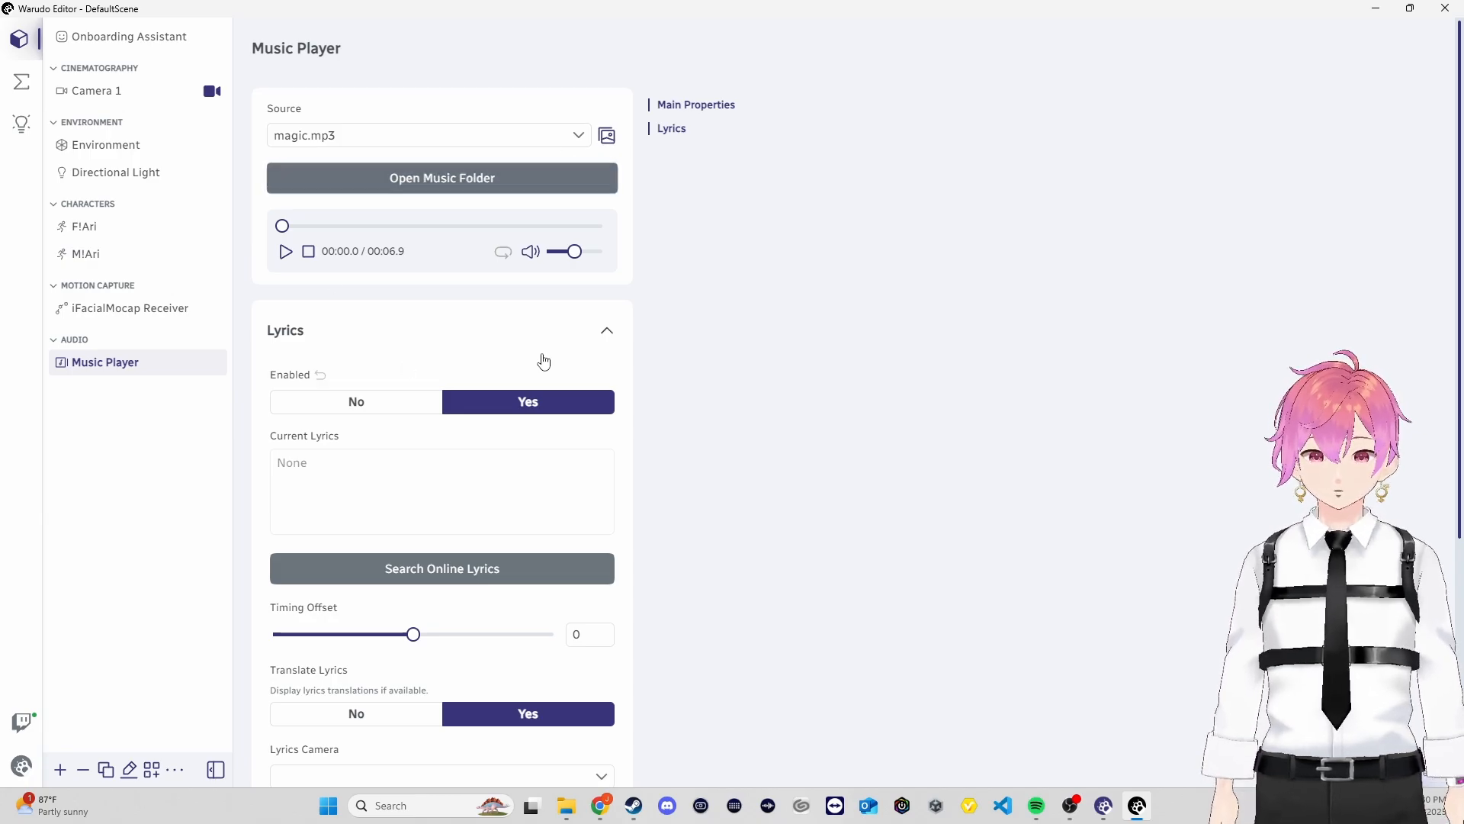
scroll(737, 408, "down", 5)
scroll(729, 490, "up", 5)
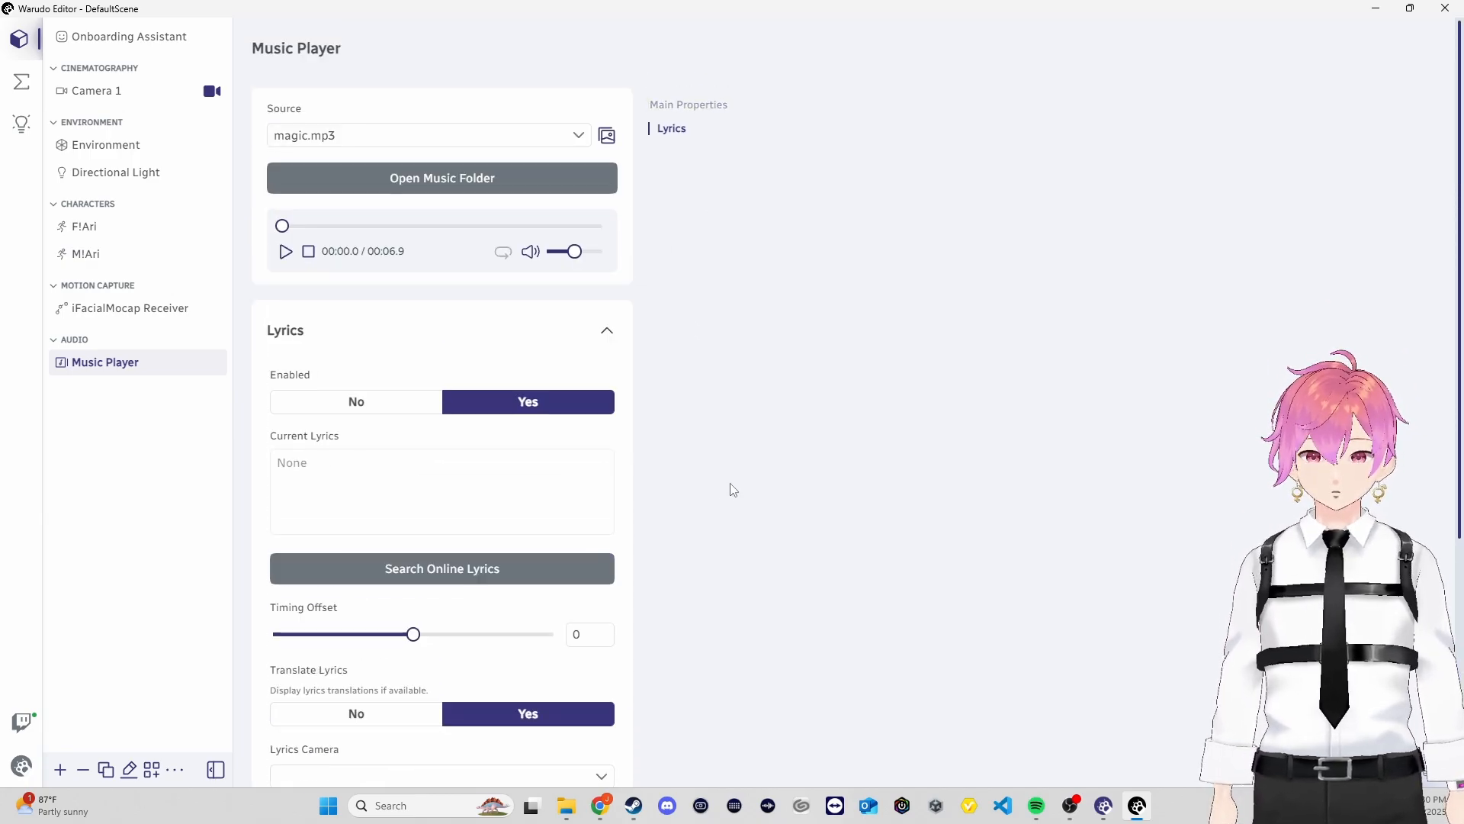
Return to the Model Swap blueprint and follow the Play Music connection to the Camera 1 BloomIntensity node
left_click(21, 84)
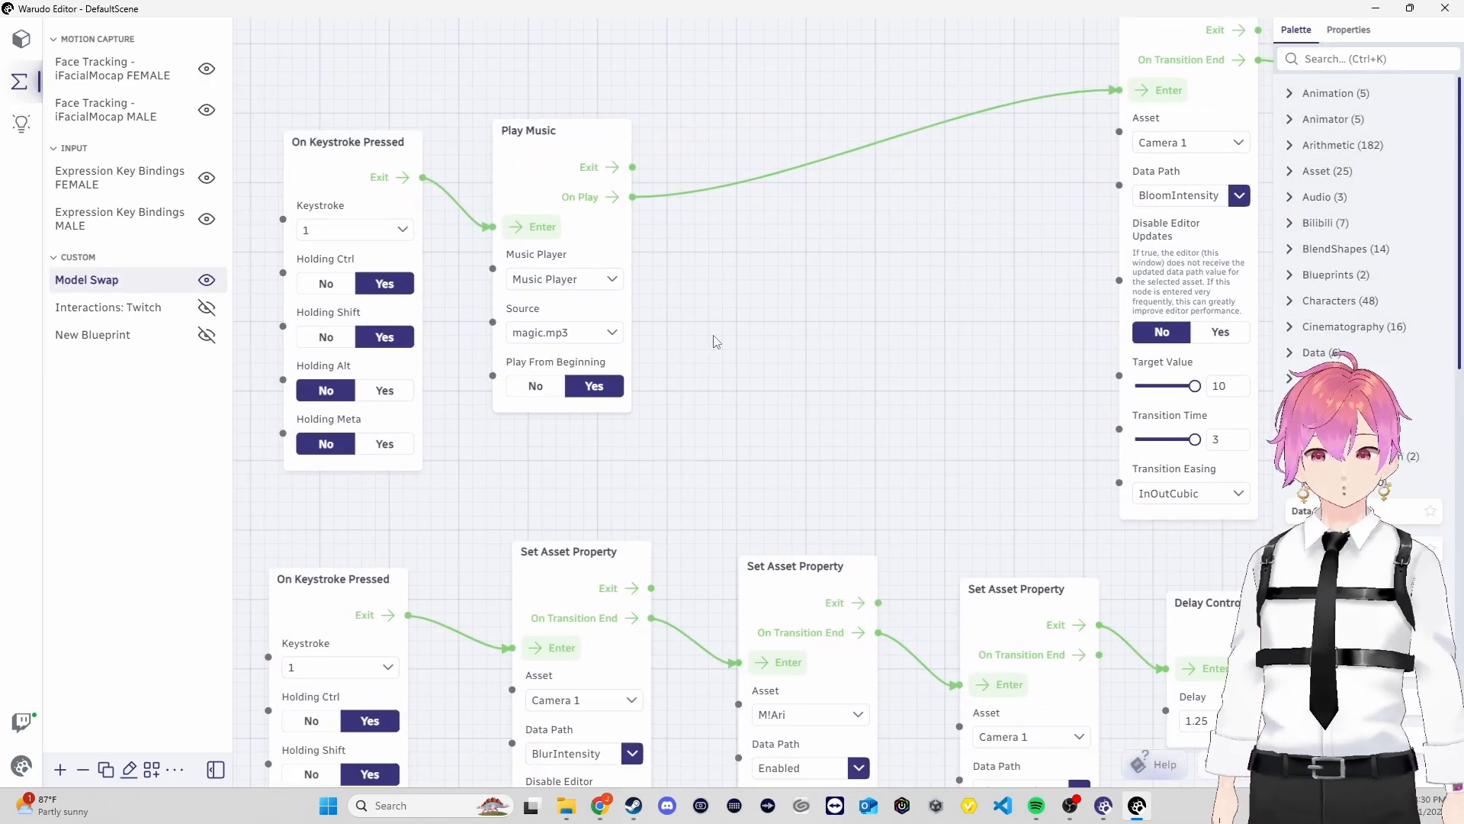
left_click(627, 351)
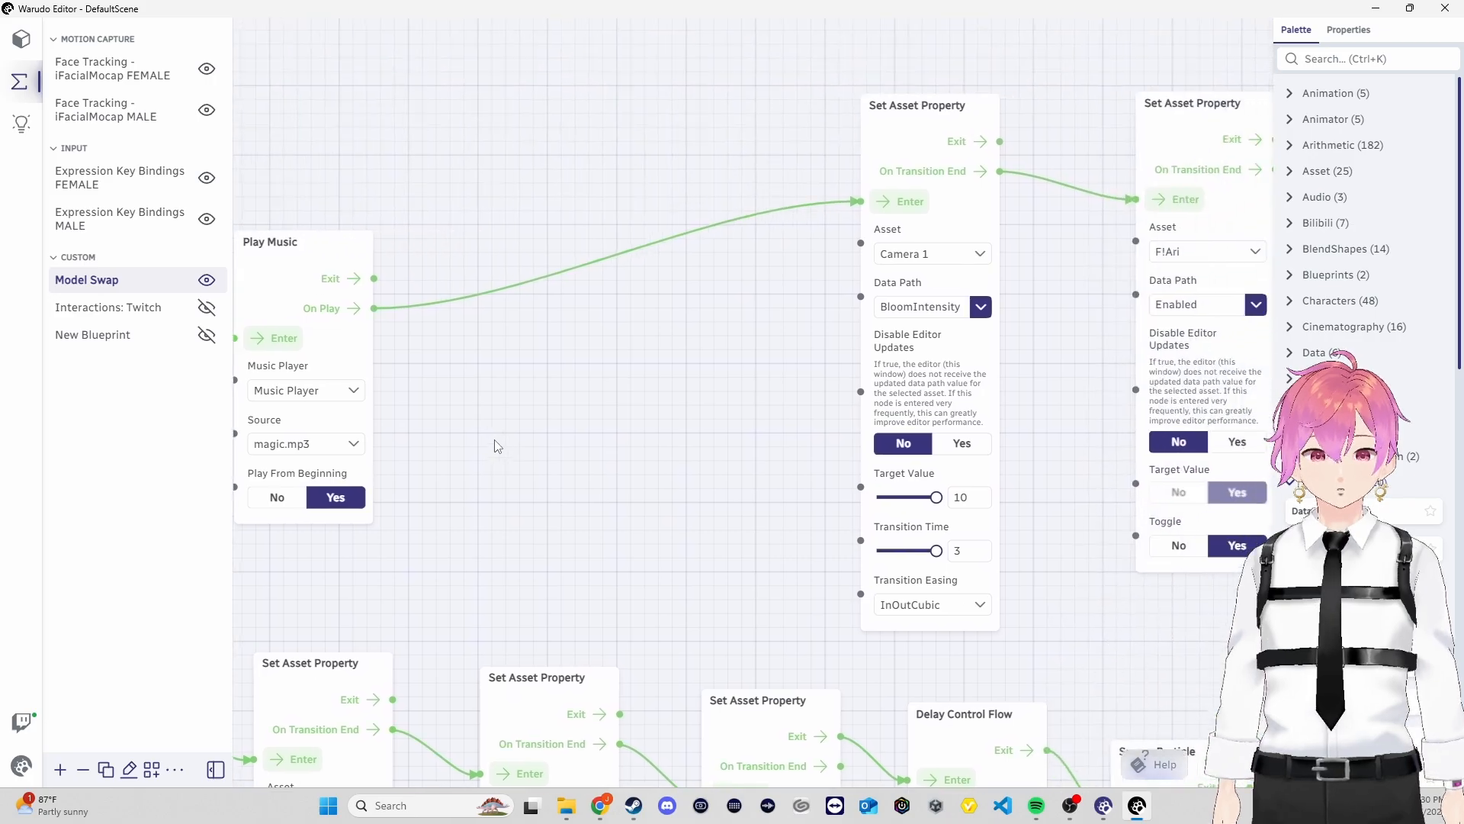
left_click_drag(489, 336, 451, 333)
left_click_drag(552, 143, 1093, 114)
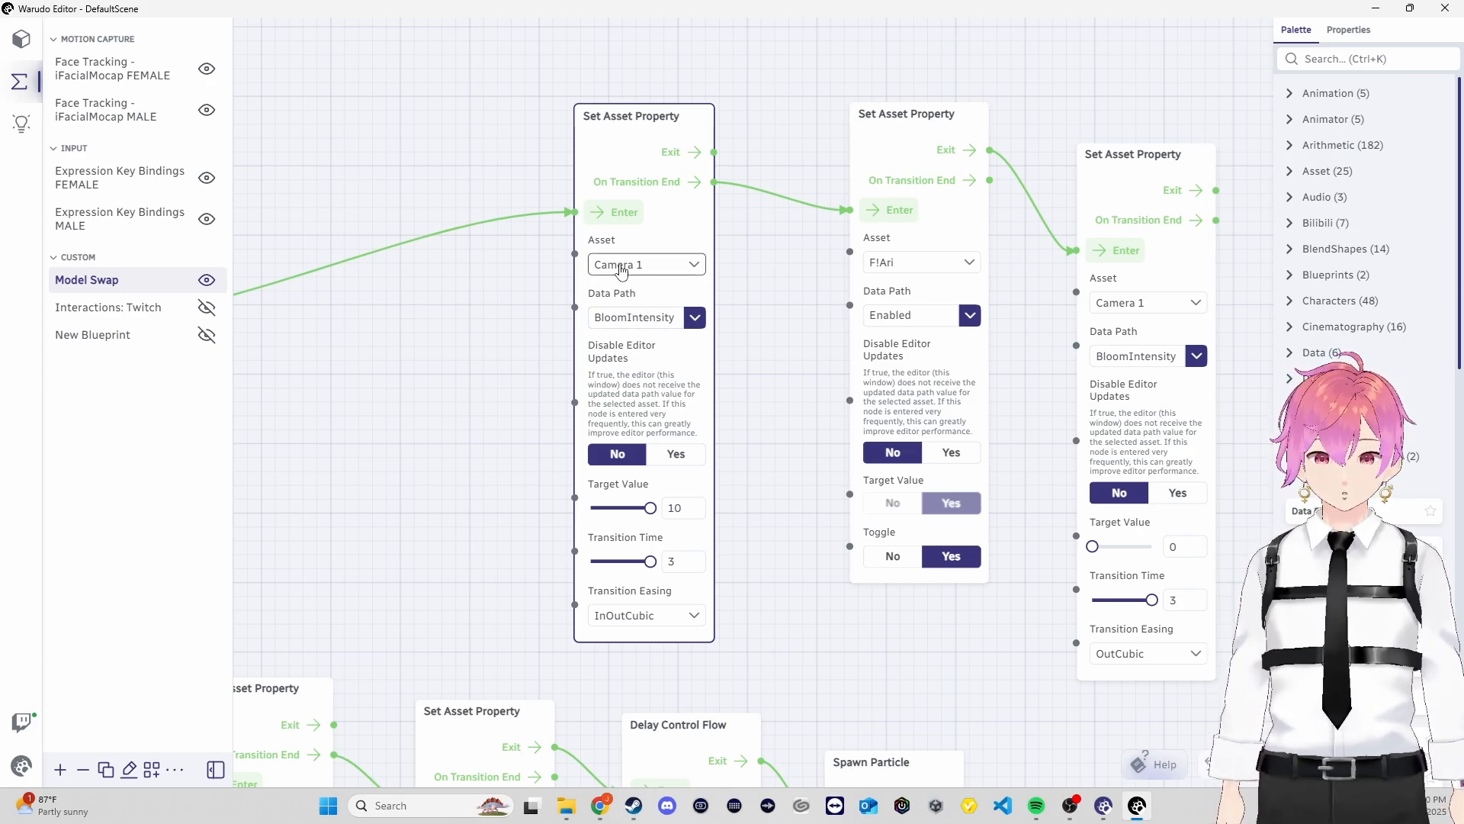
left_click_drag(780, 438, 805, 344)
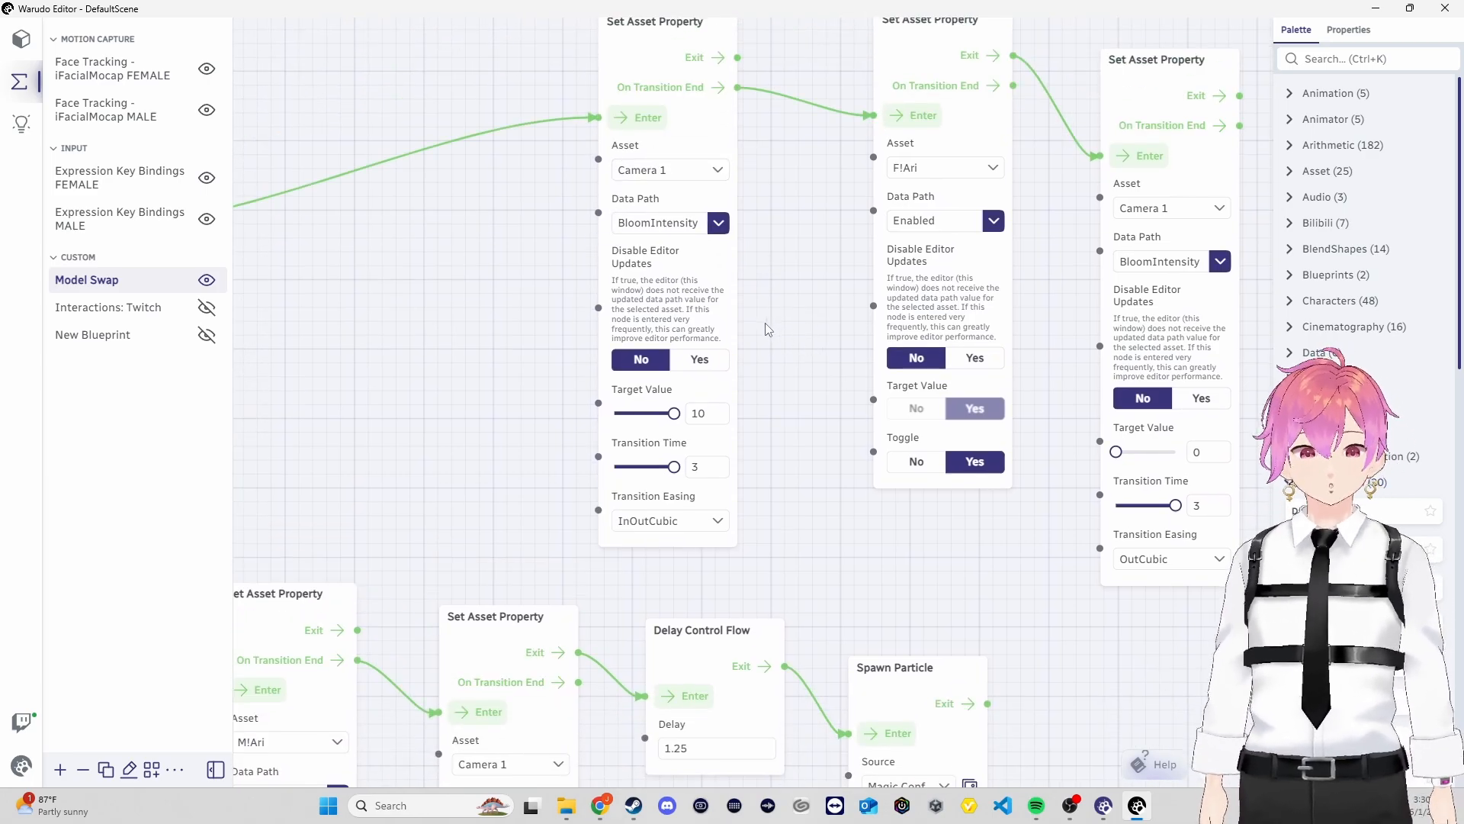
left_click_drag(745, 348, 652, 391)
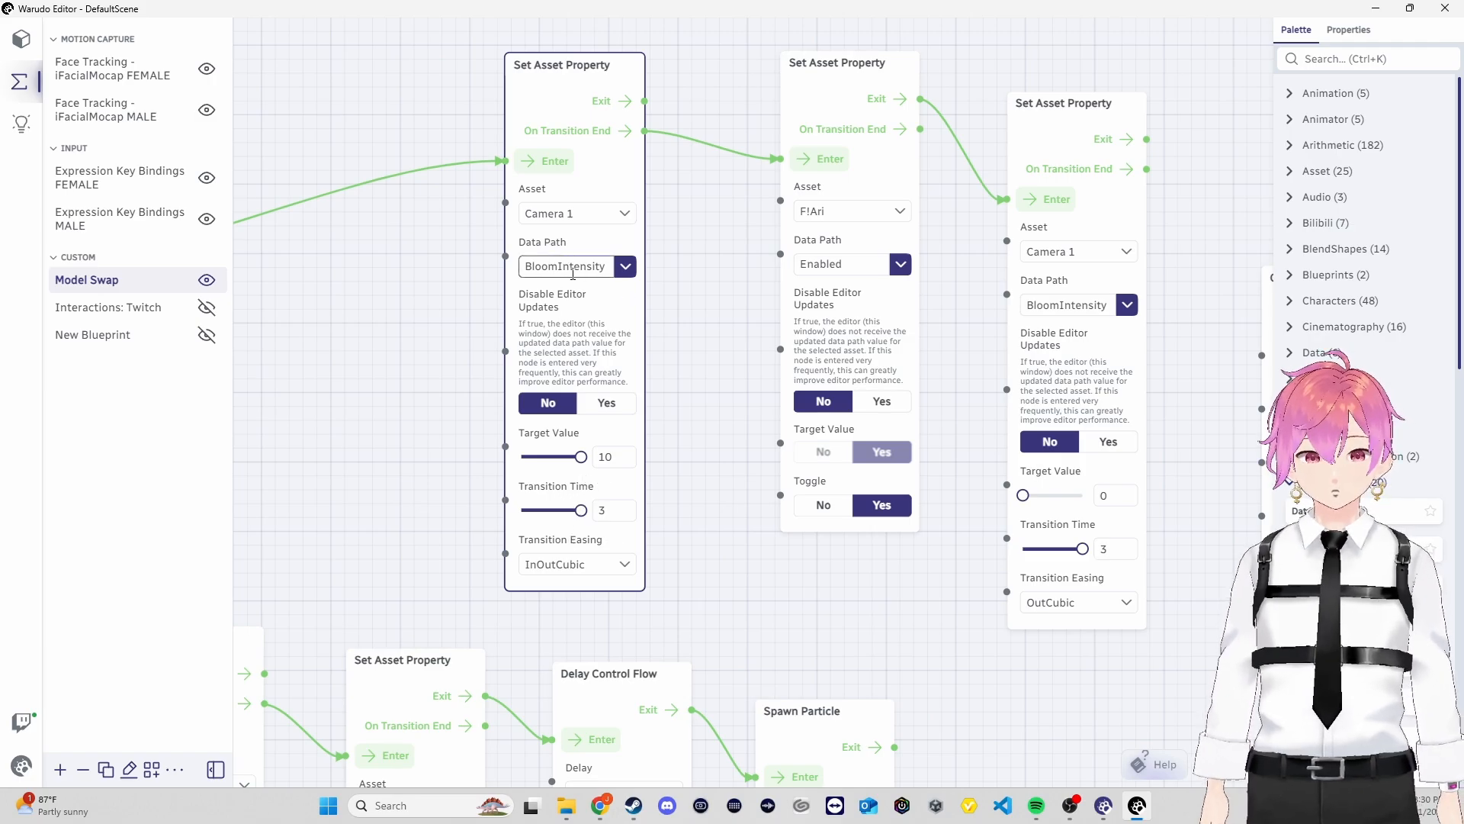
Examine the lower chain's Set Asset Property, Delay Control Flow and Spawn Particle nodes
left_click_drag(688, 490, 865, 209)
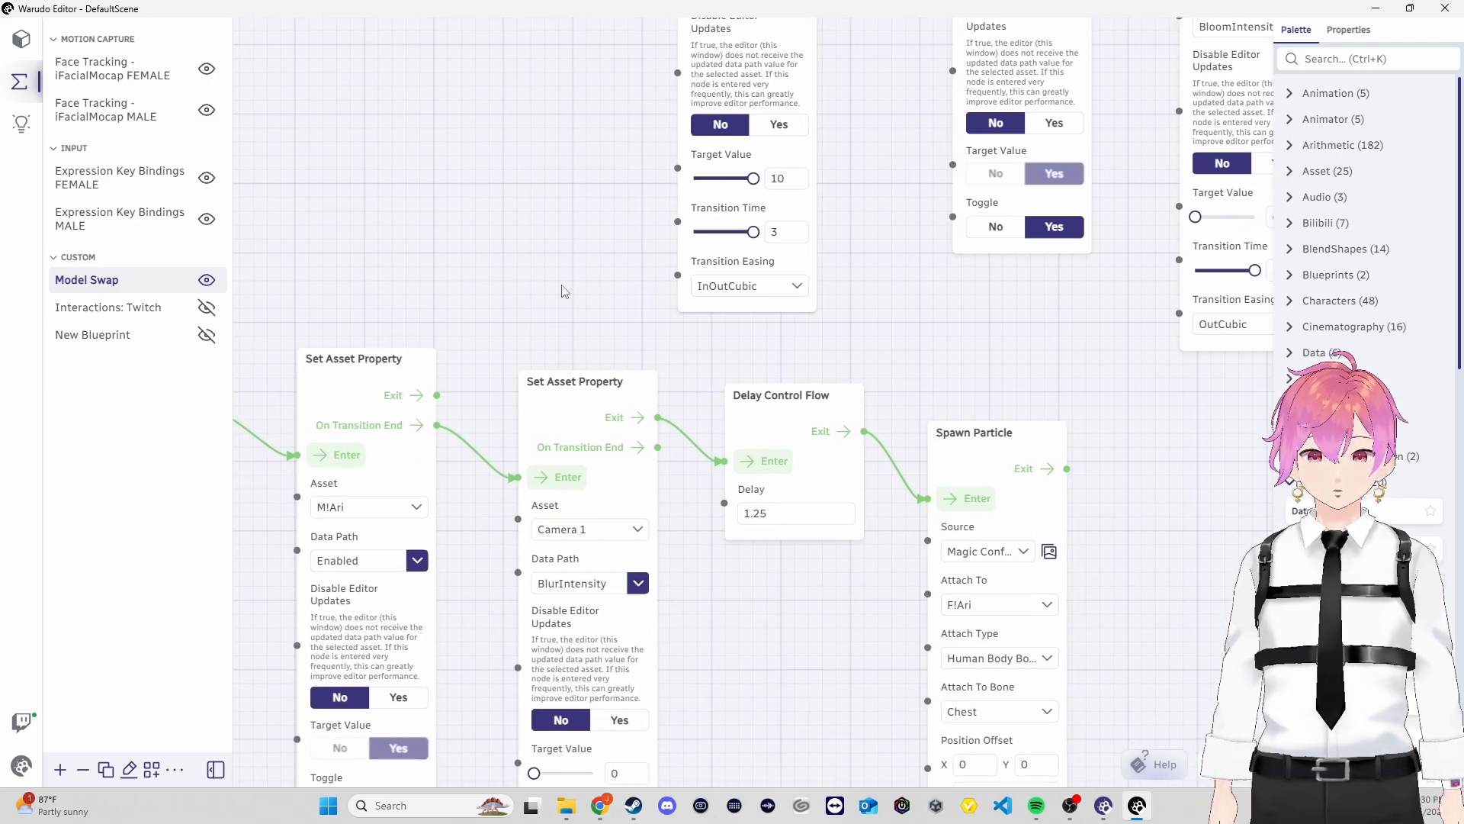
left_click_drag(515, 296, 756, 180)
left_click_drag(627, 195, 934, 181)
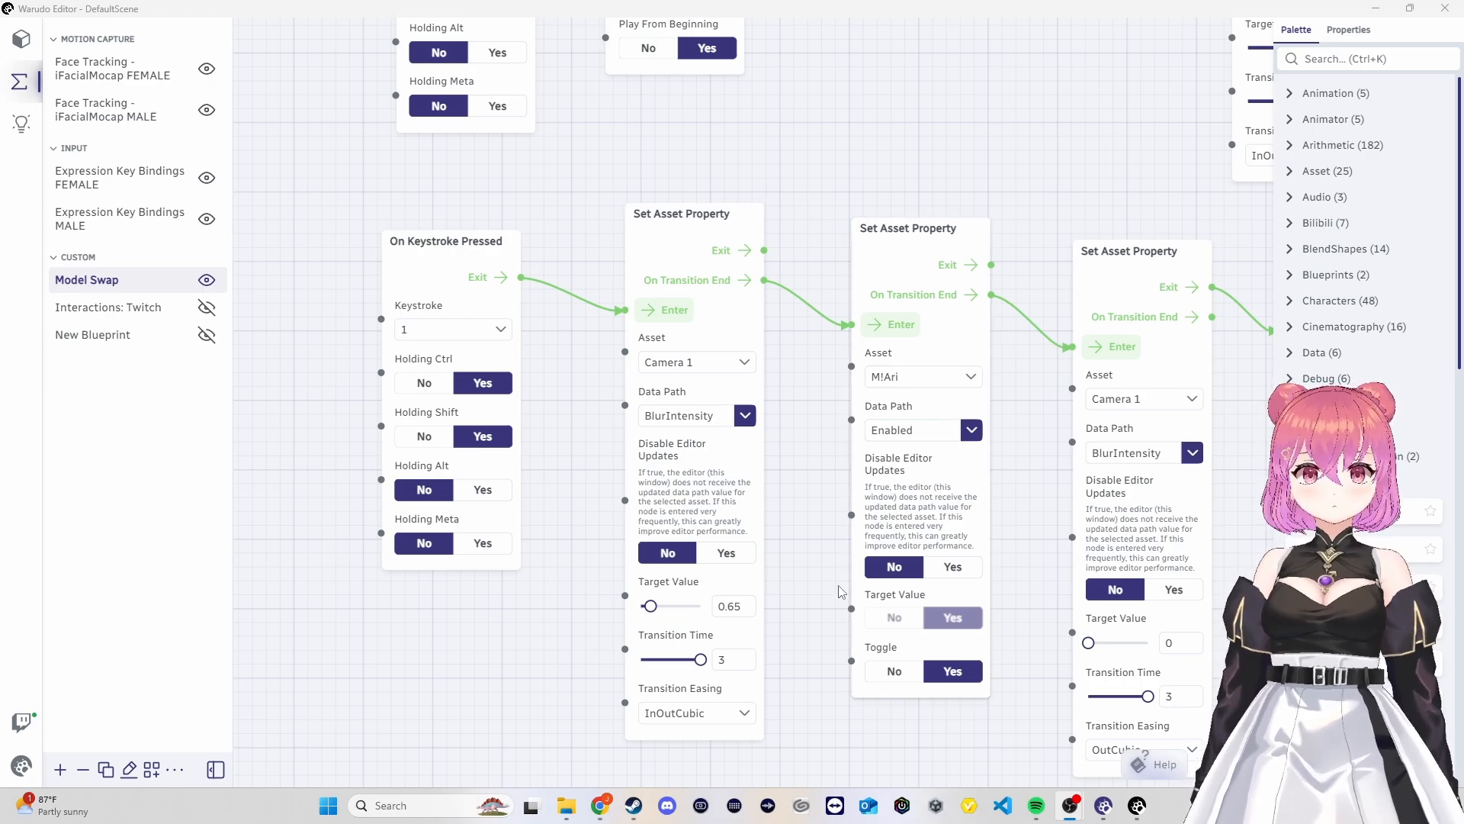
Review the target value, transition time and easing of the upper chain's first Camera 1 BloomIntensity node
left_click_drag(833, 209, 309, 718)
left_click_drag(518, 481, 375, 482)
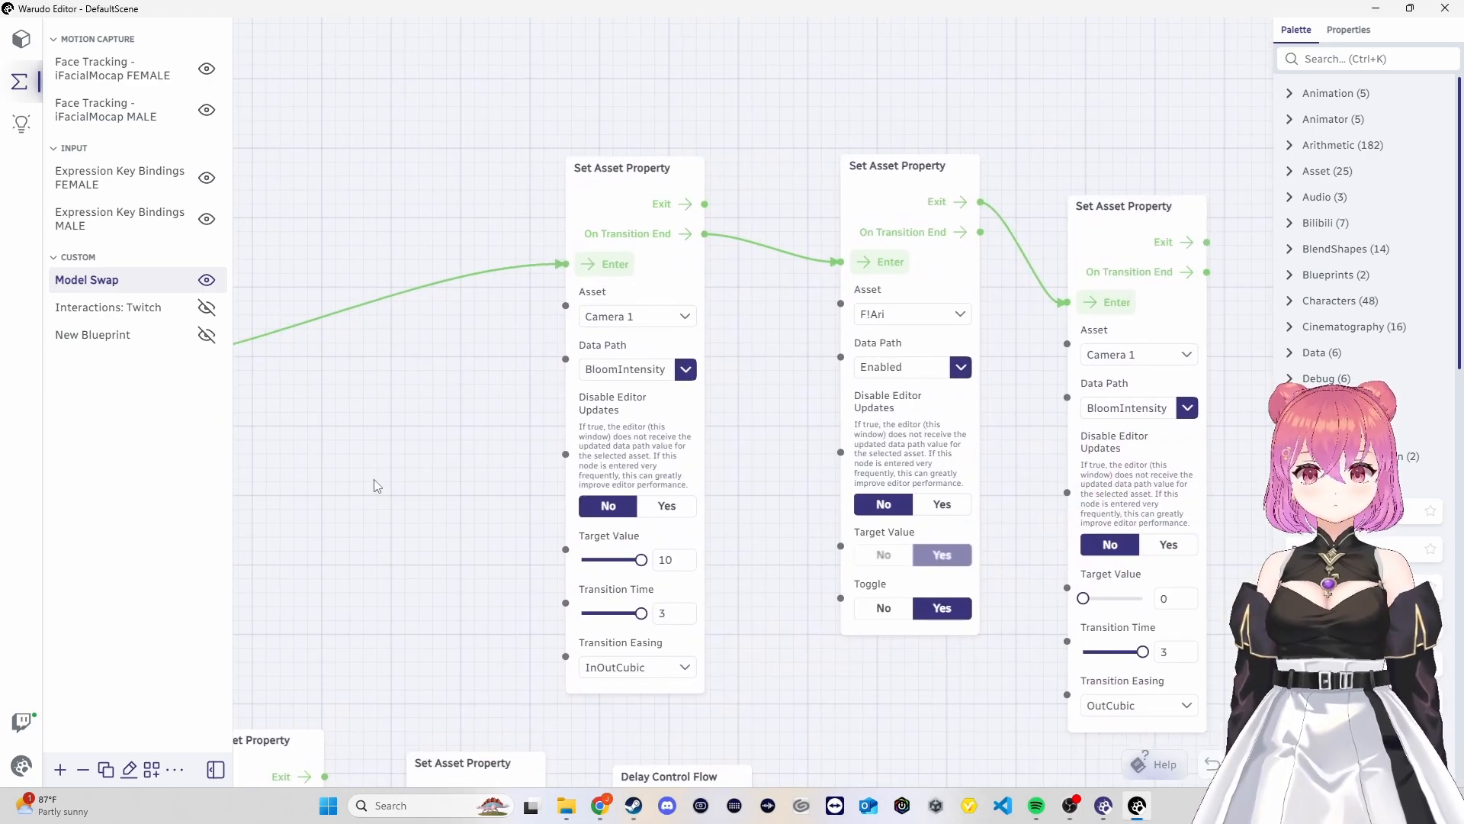
left_click_drag(385, 532, 320, 521)
left_click_drag(414, 377, 477, 322)
left_click(608, 297)
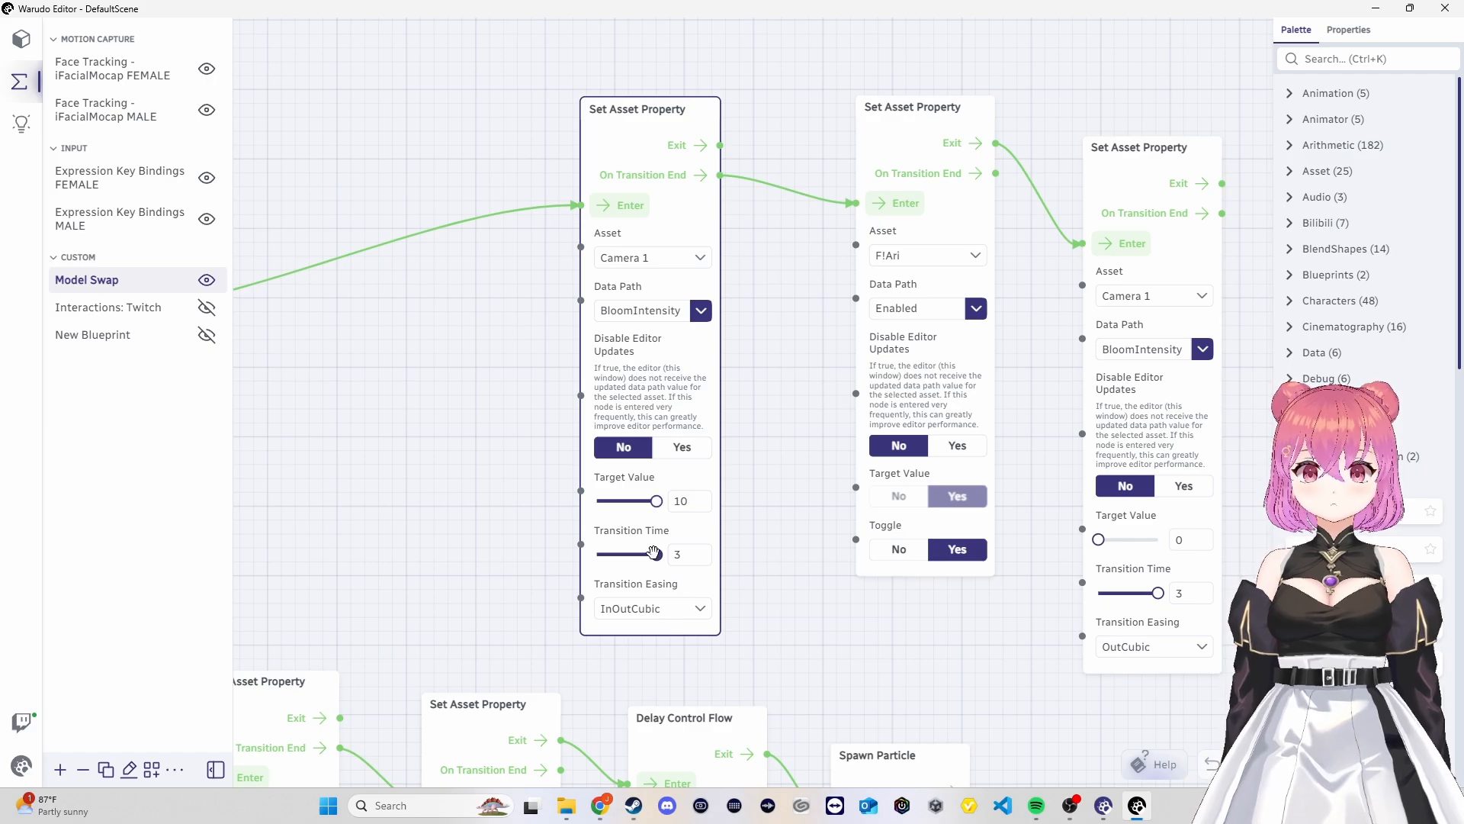
Select Enabled as the data path in the F!Ari Set Asset Property node
left_click_drag(794, 420, 538, 430)
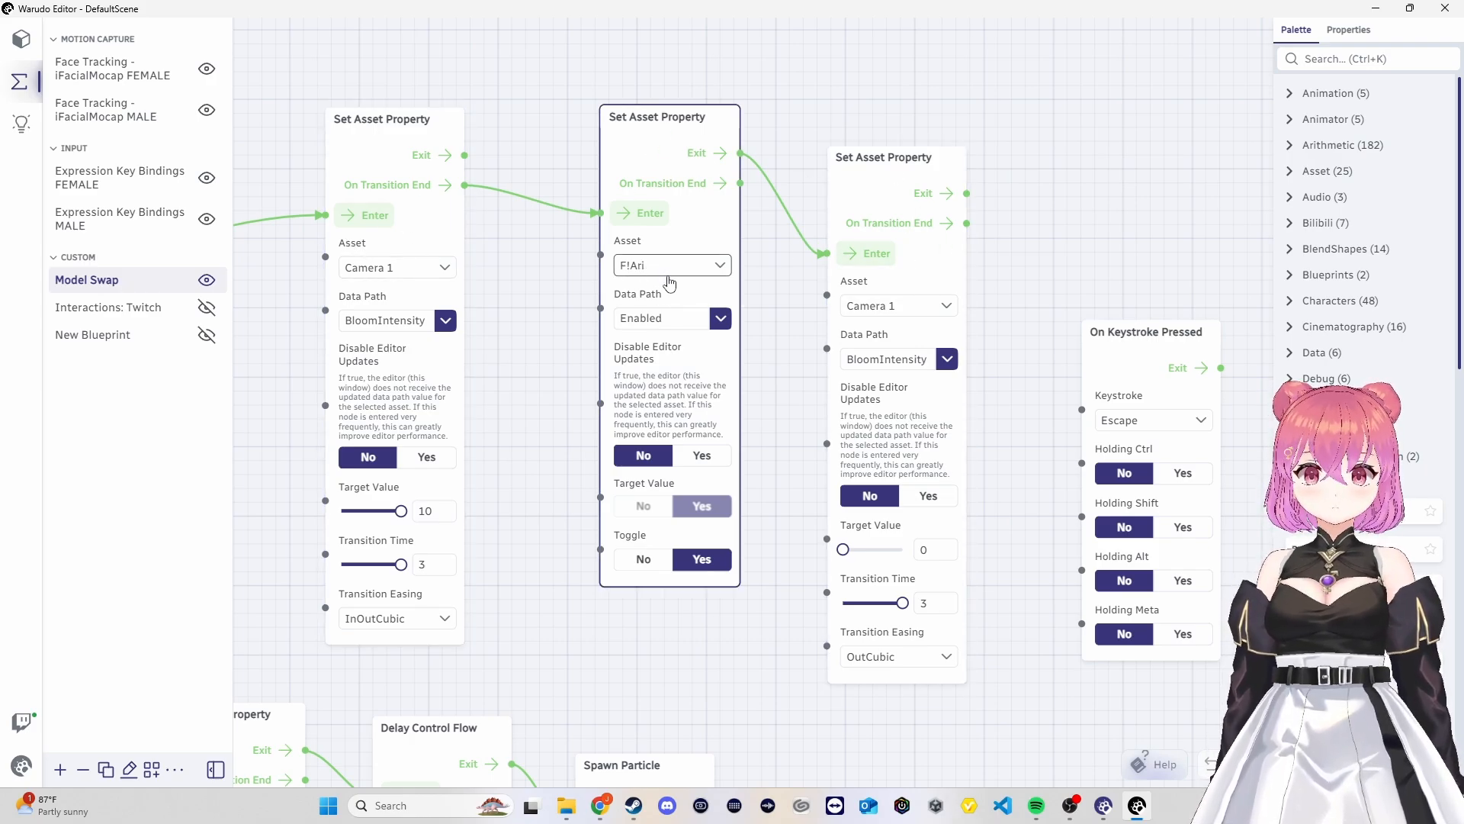
left_click(642, 317)
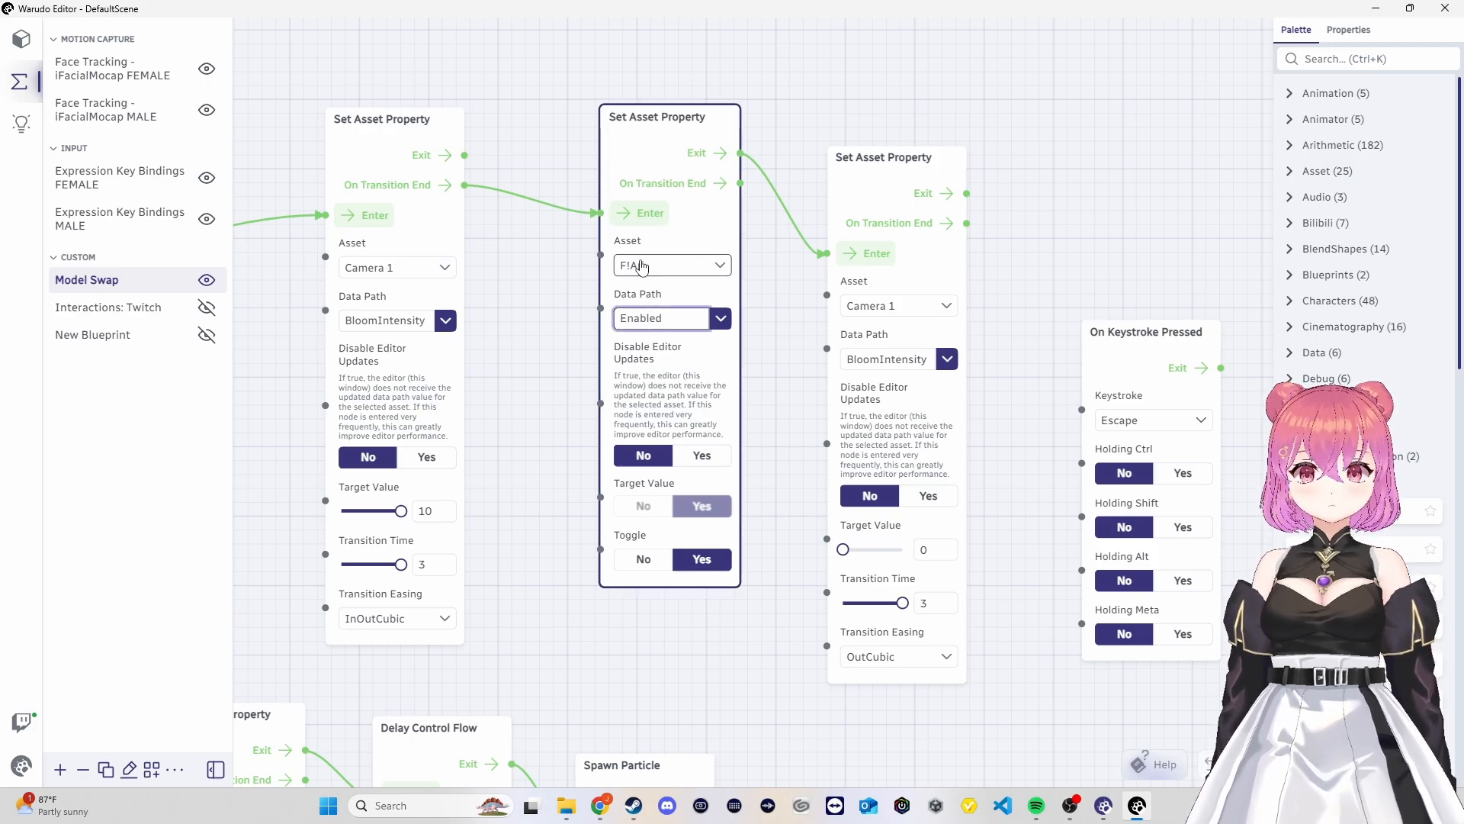
left_click(721, 319)
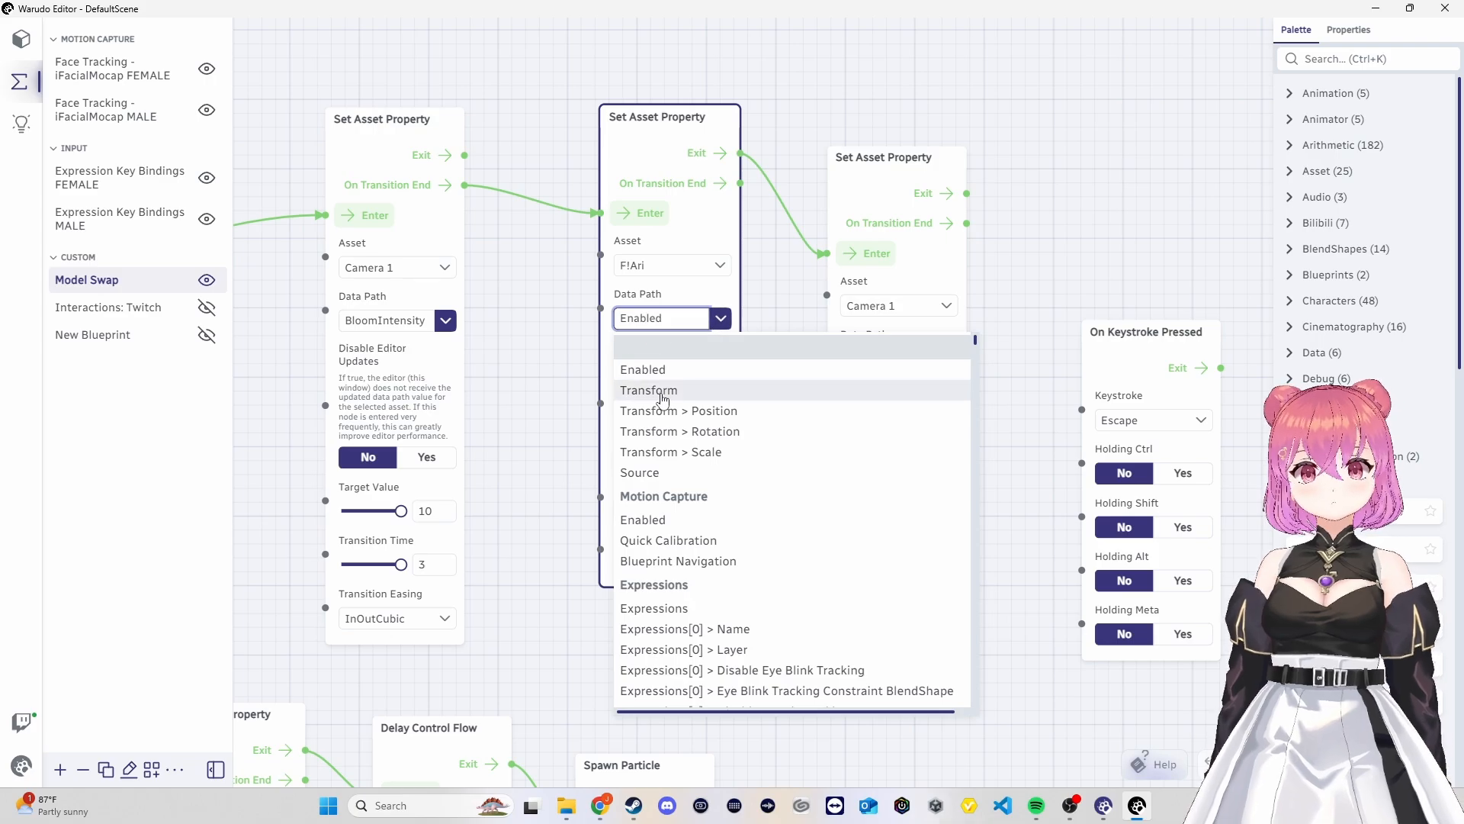
left_click(644, 371)
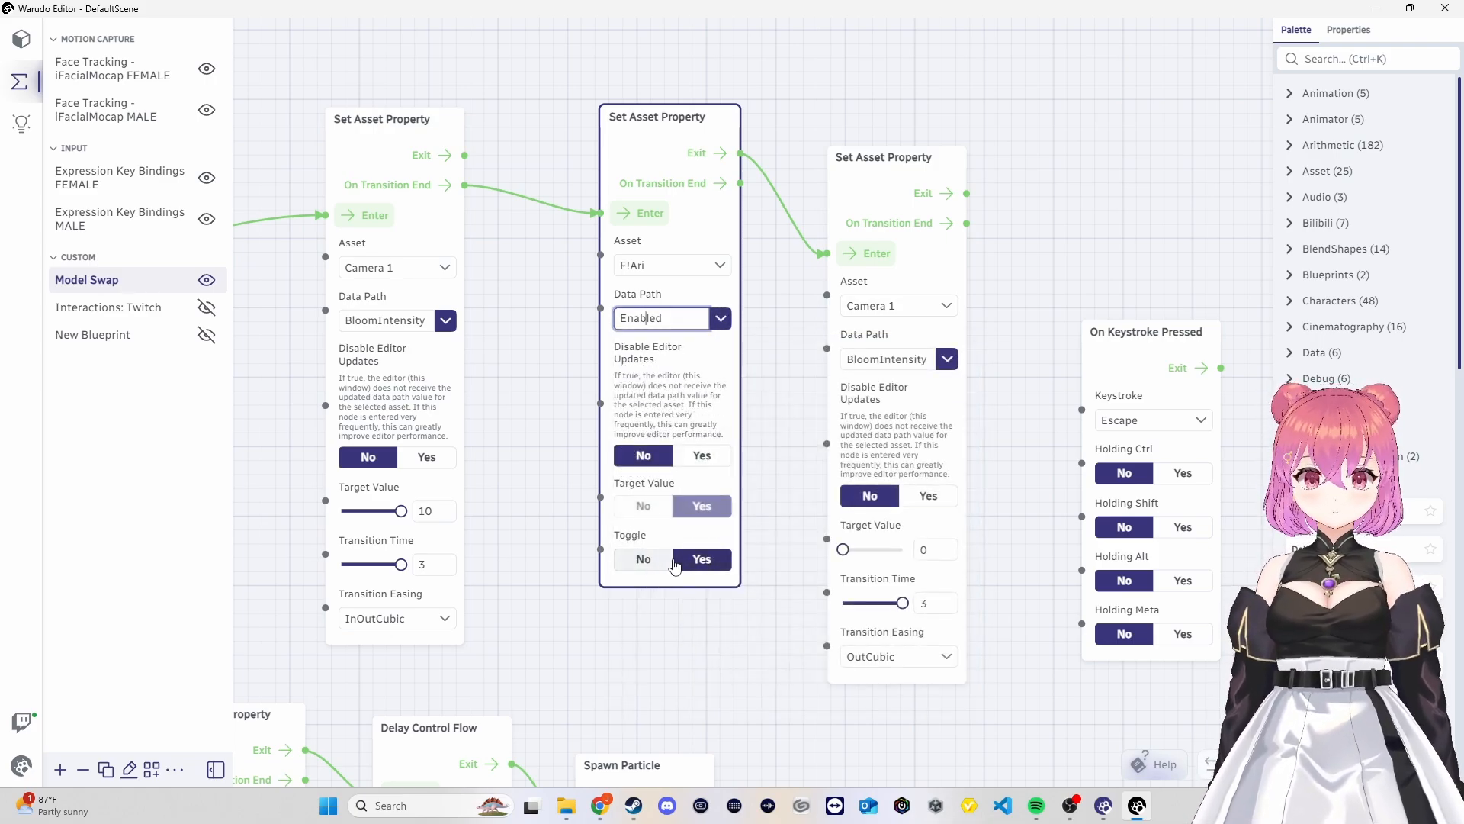
Set the transition easing of the upper chain's last Camera 1 BloomIntensity node to InOutCubic
left_click_drag(994, 414, 841, 388)
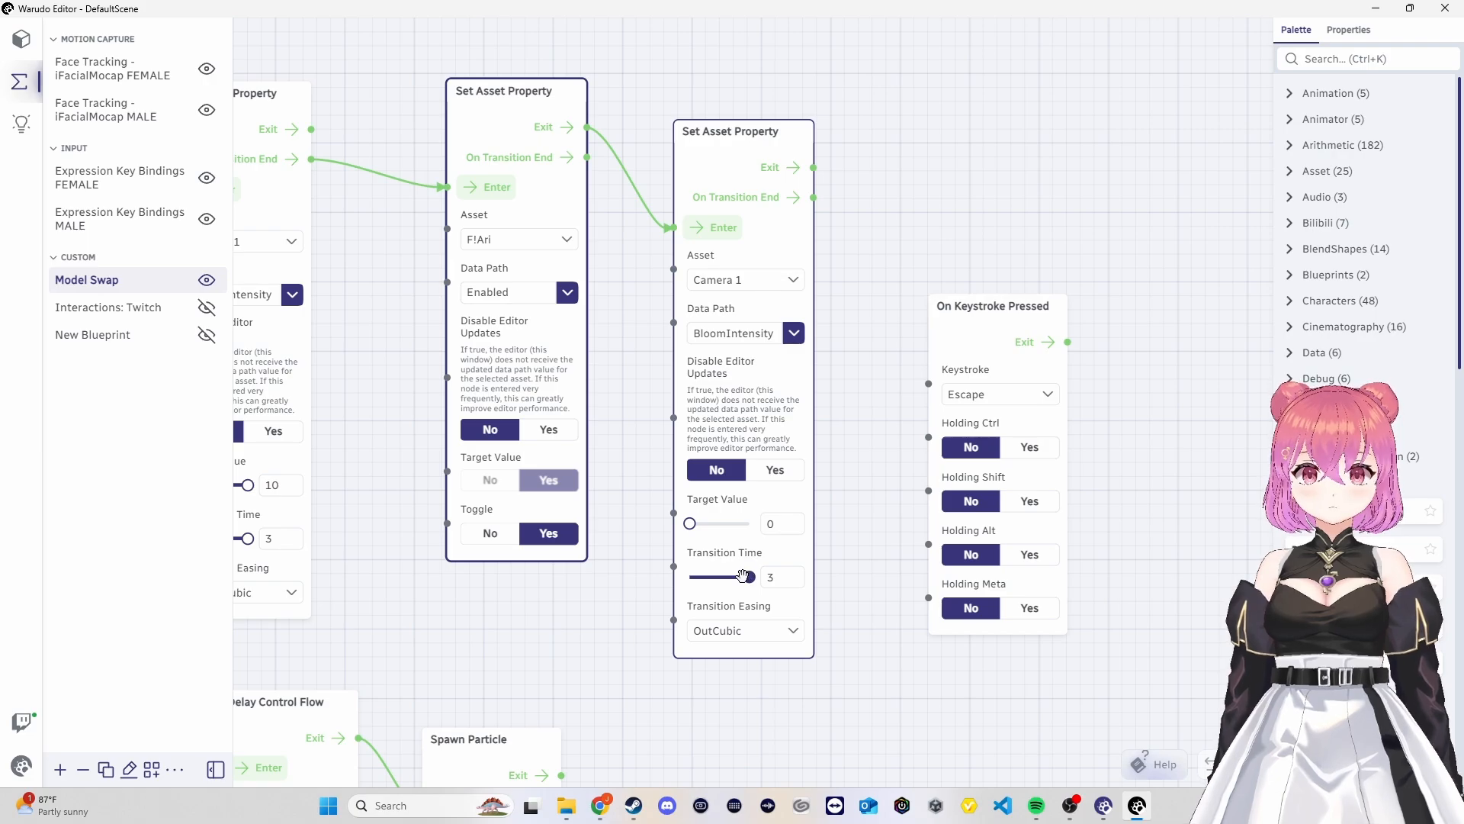
left_click_drag(564, 680, 675, 656)
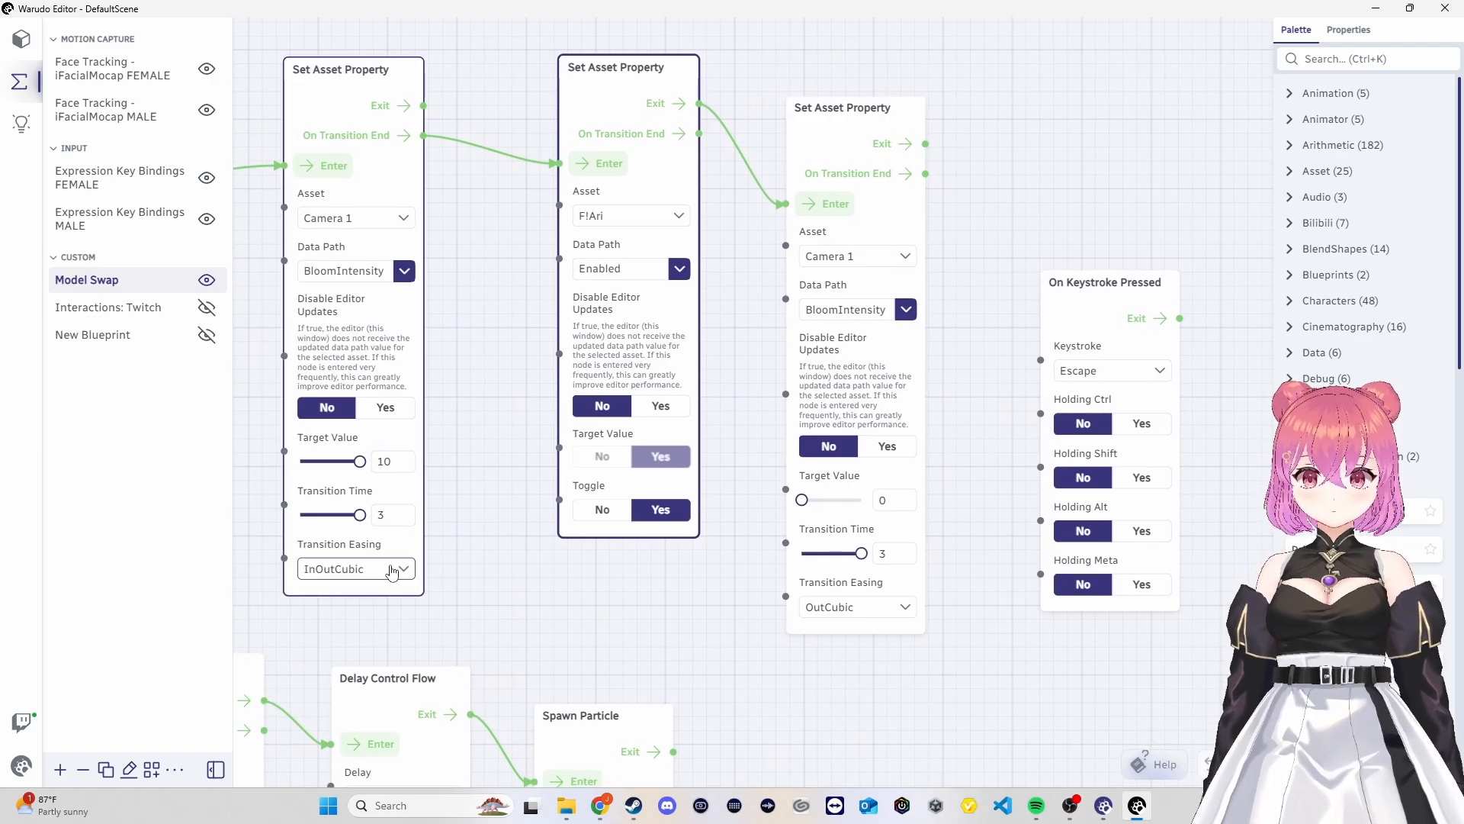
left_click(884, 604)
left_click(415, 519)
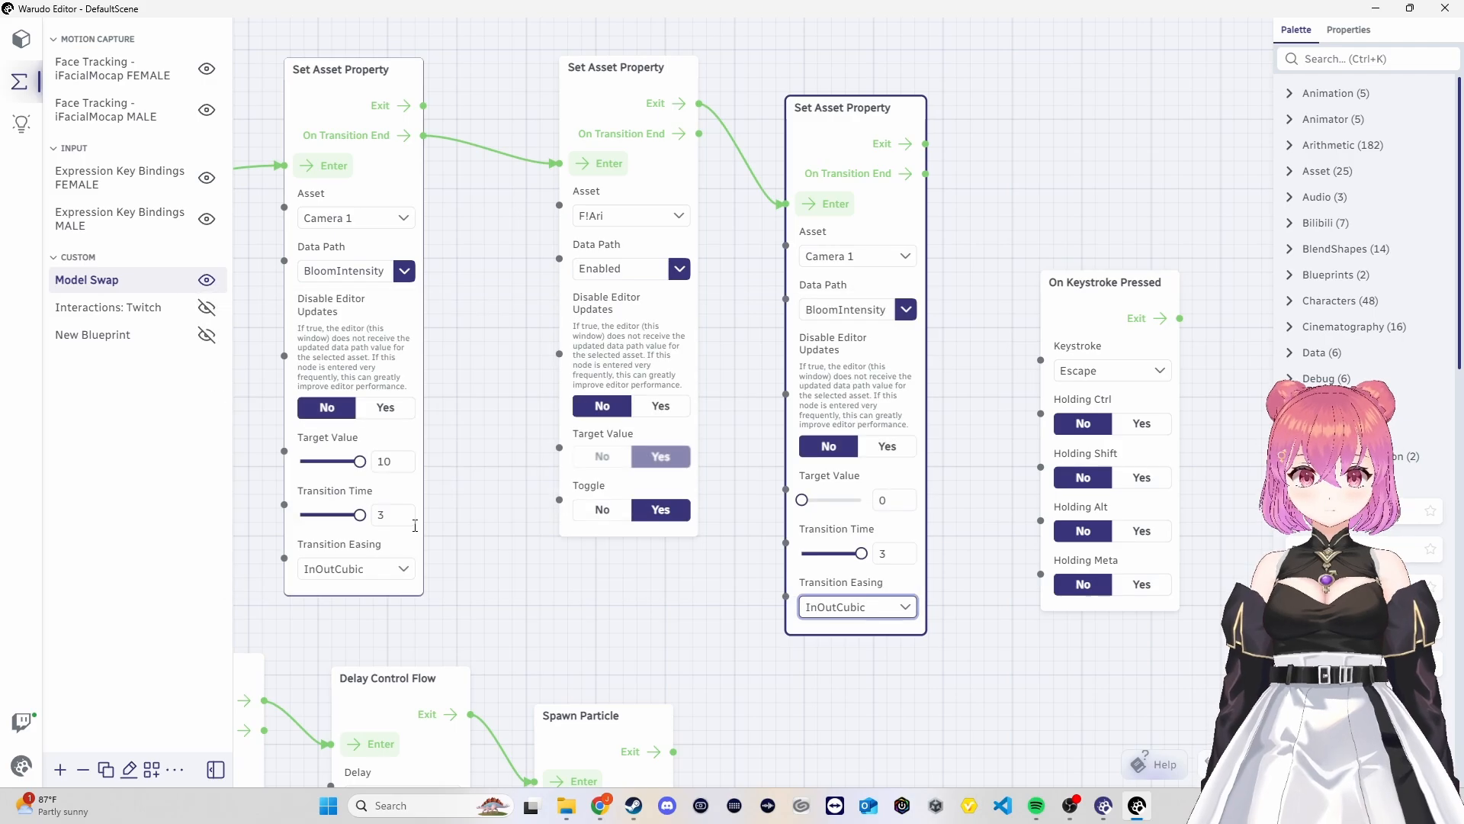
Move the unconnected Escape On Keystroke Pressed node far away from the upper chain
left_click_drag(1012, 611, 778, 585)
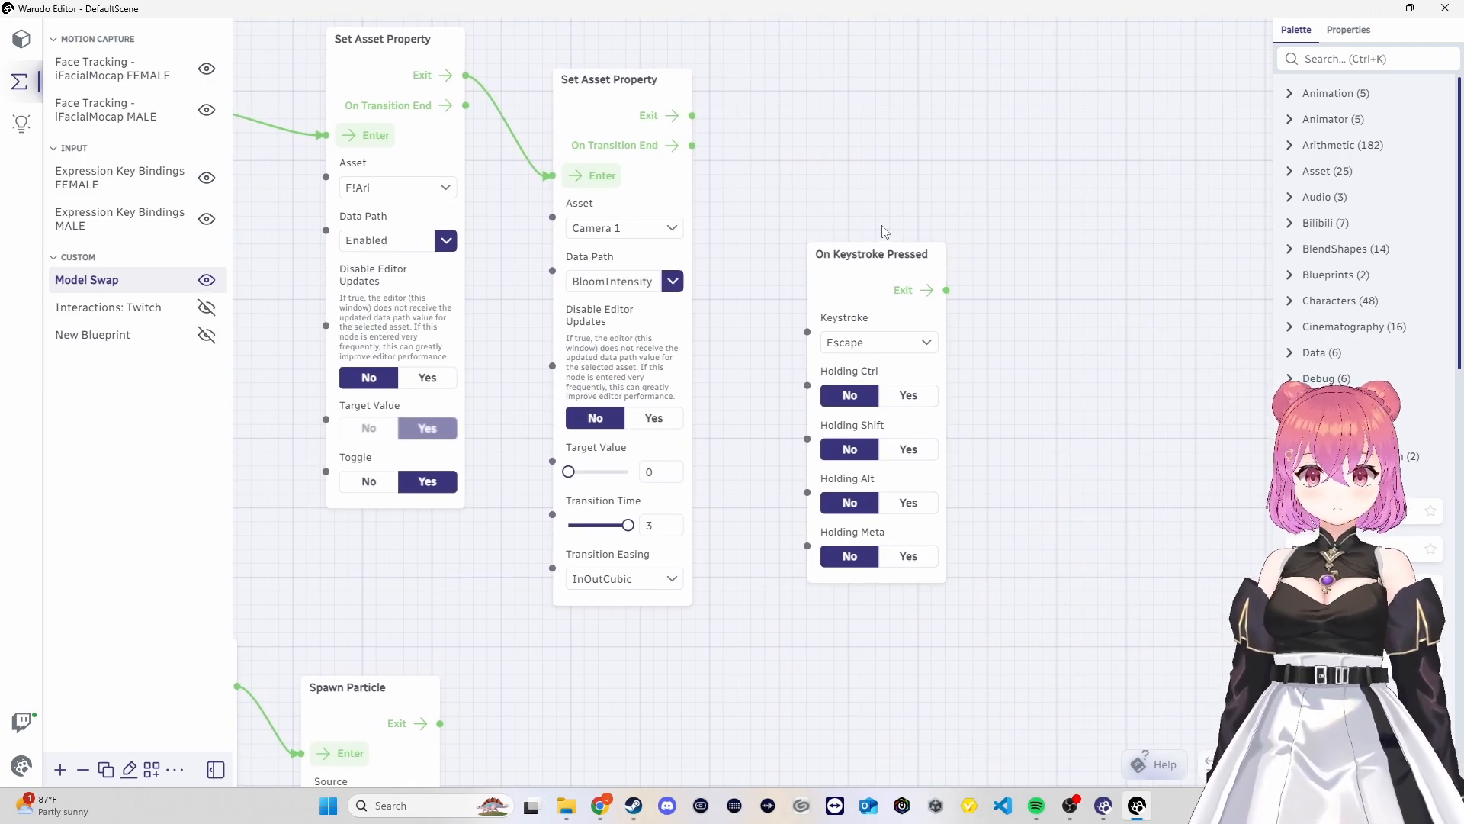
left_click(877, 251)
left_click_drag(864, 254, 1412, 302)
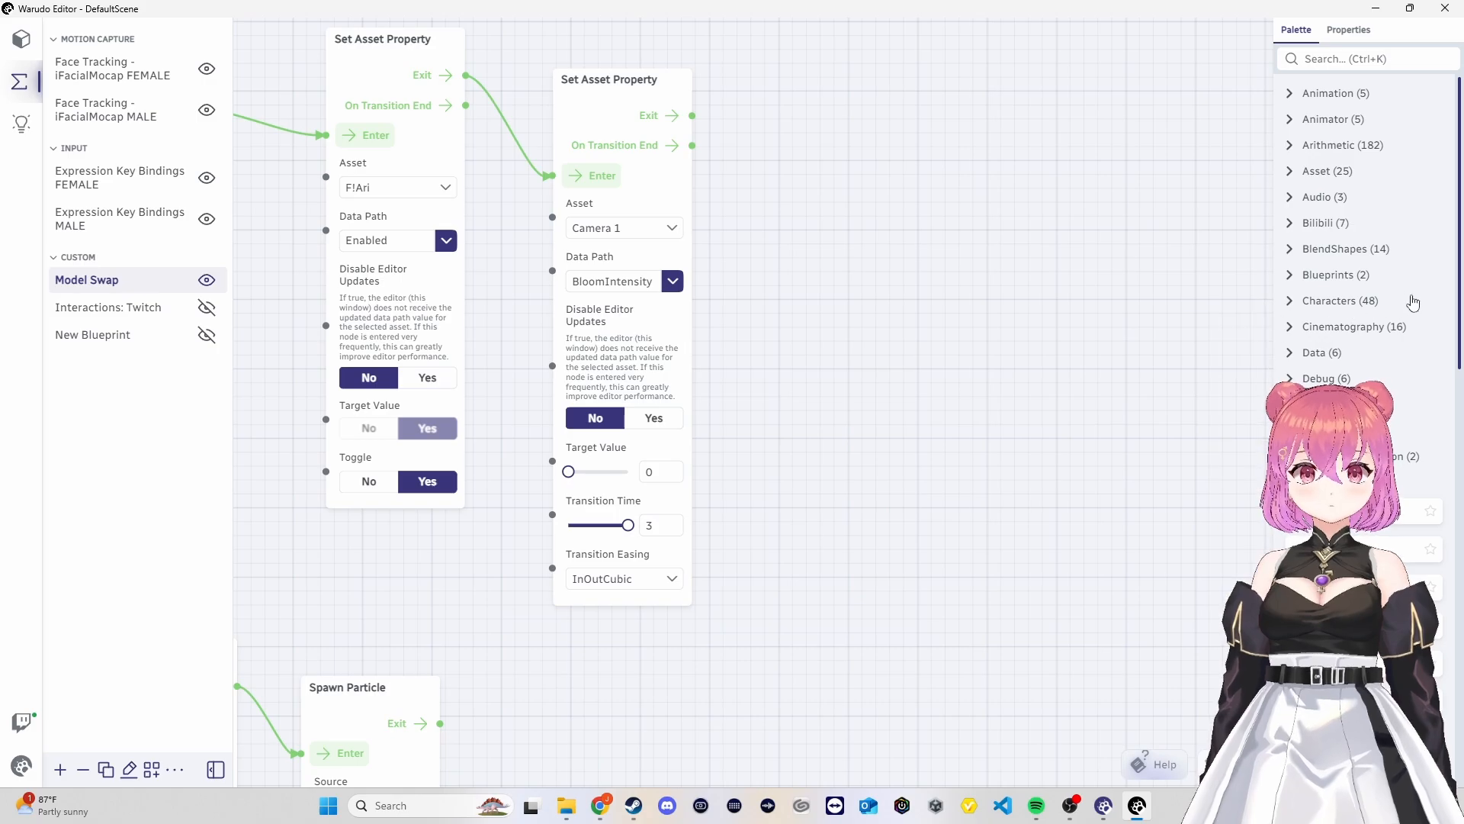
scroll(991, 461, "down", 5)
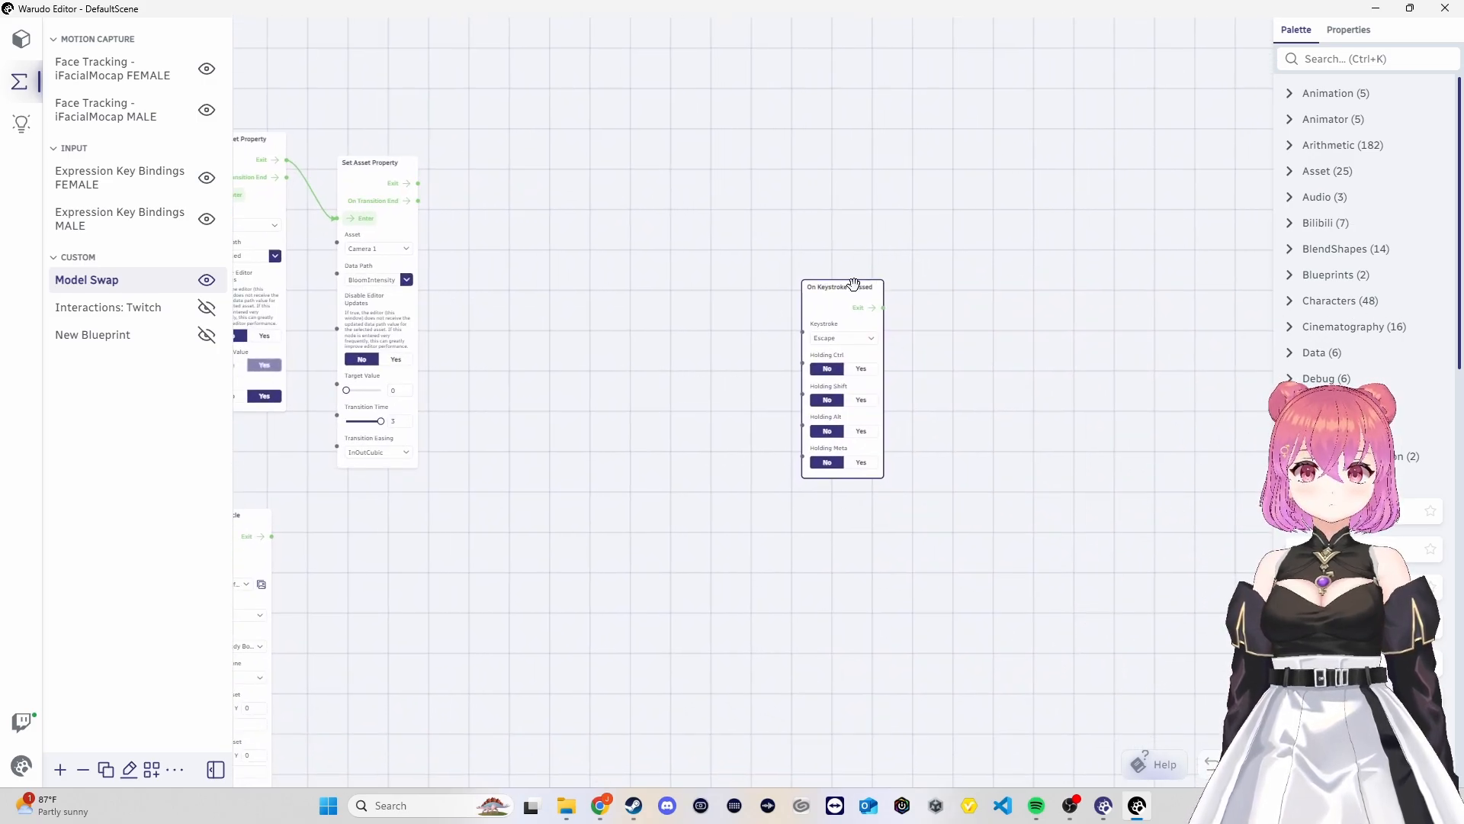
left_click_drag(854, 286, 1277, 309)
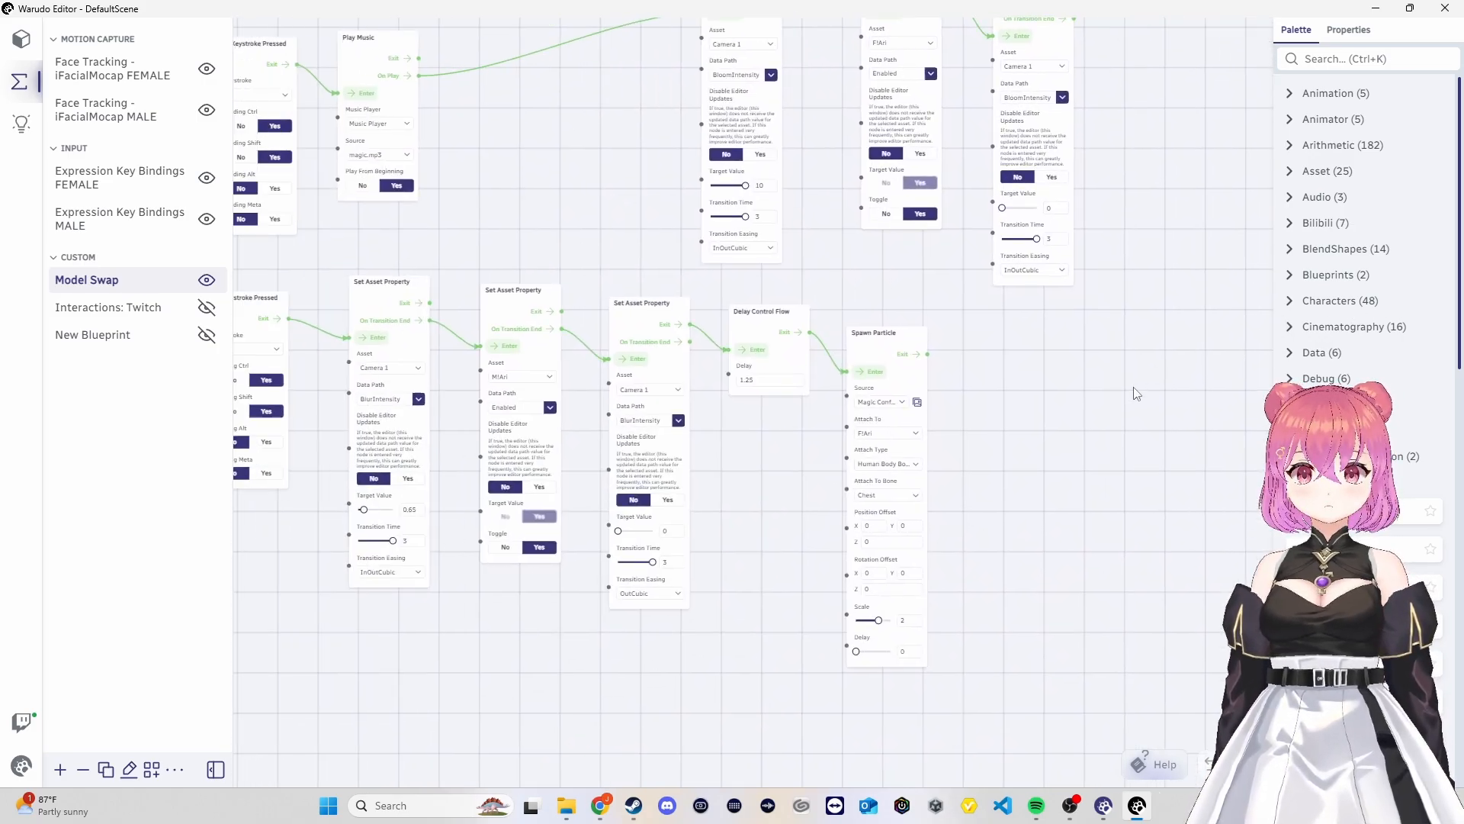
Examine the lower chain's keystroke trigger and its Camera 1 BlurIntensity and M!Ari nodes
left_click_drag(1134, 388, 1337, 394)
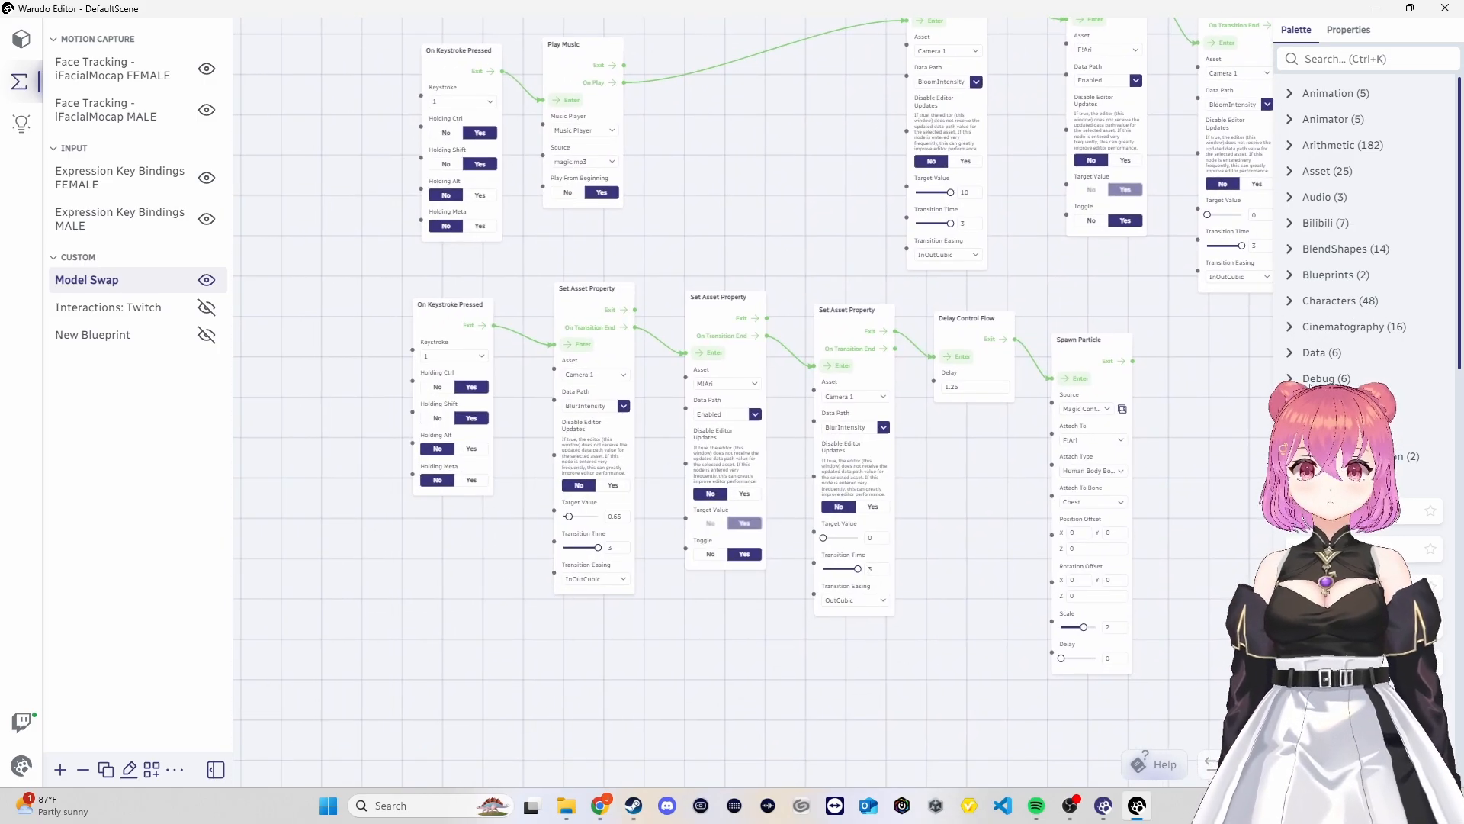
left_click_drag(1167, 445, 1096, 429)
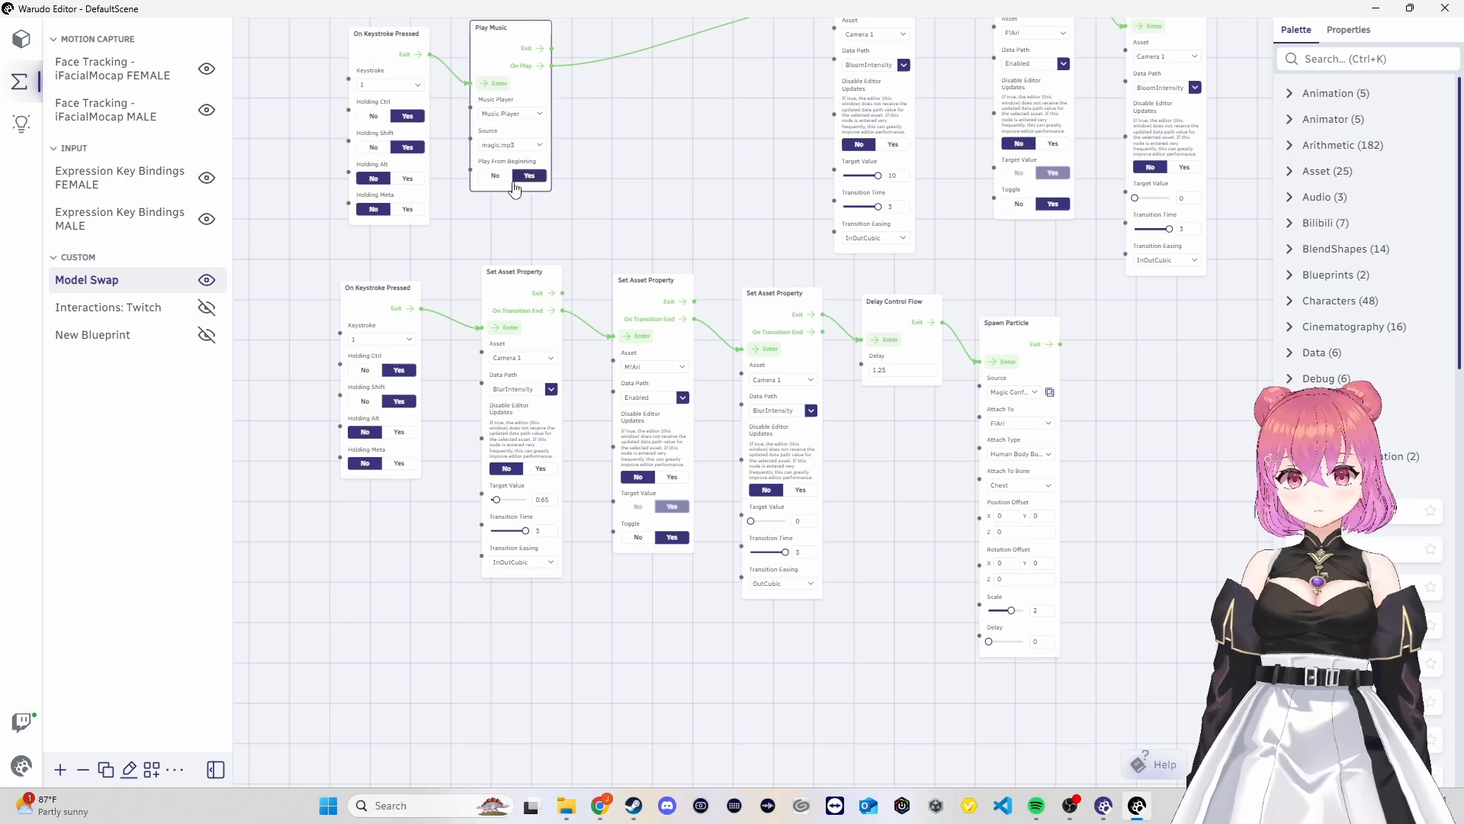
scroll(591, 225, "up", 3)
left_click_drag(613, 227, 834, 109)
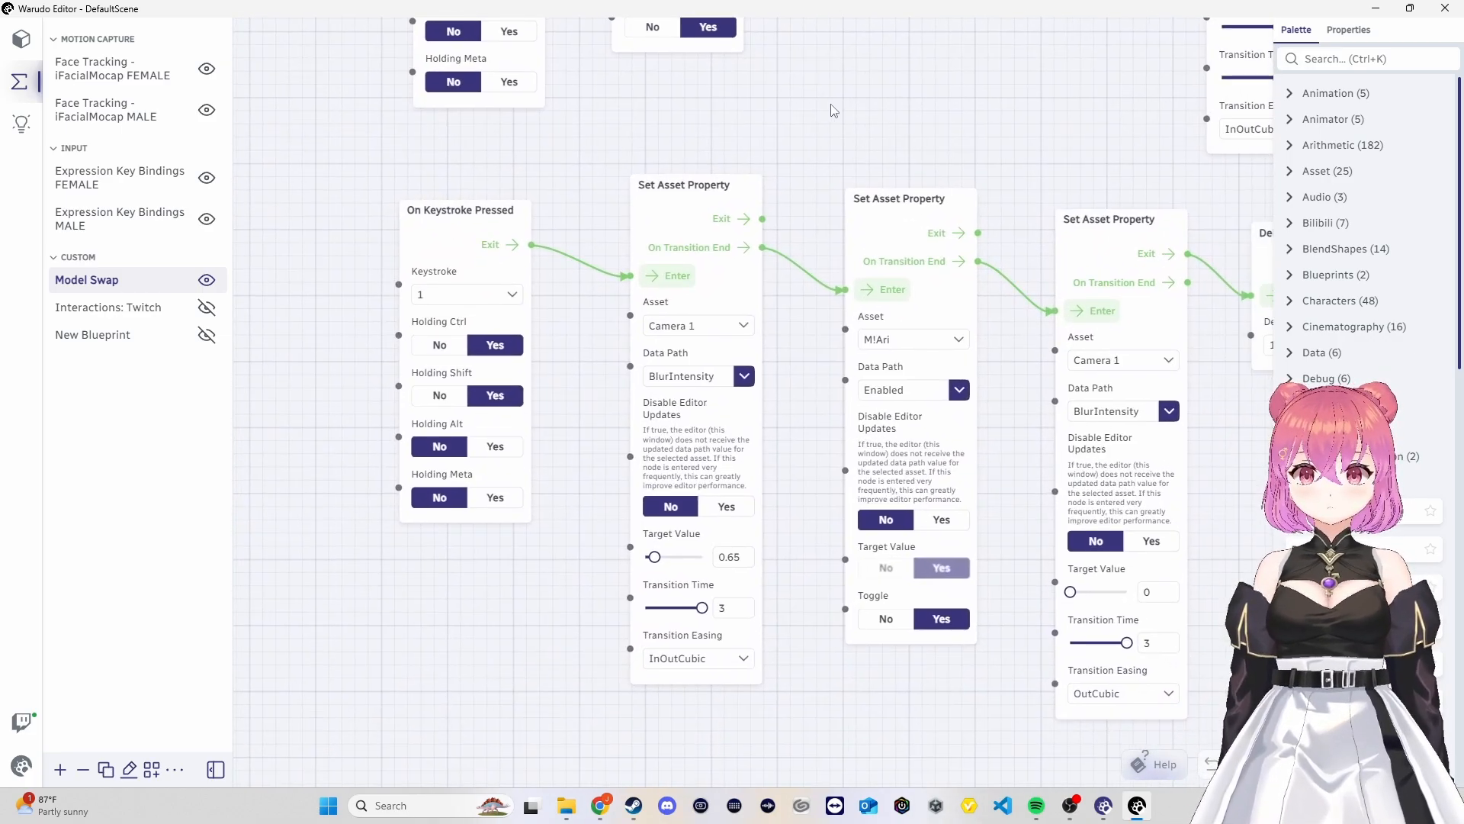
left_click_drag(582, 307, 627, 538)
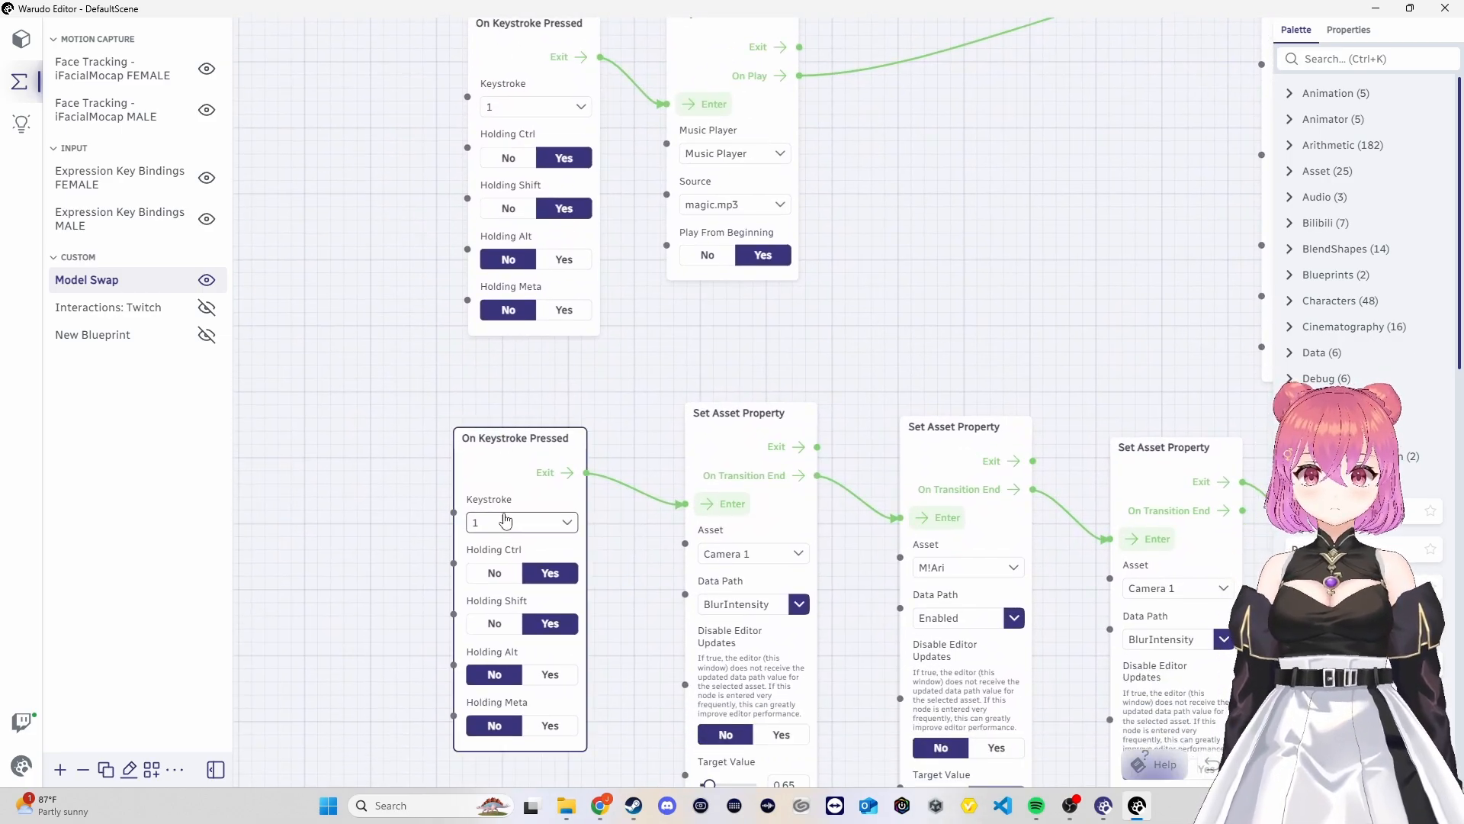
Set the target value of the lower chain's first Camera 1 BlurIntensity node to 4
left_click_drag(635, 419, 468, 263)
left_click(564, 396)
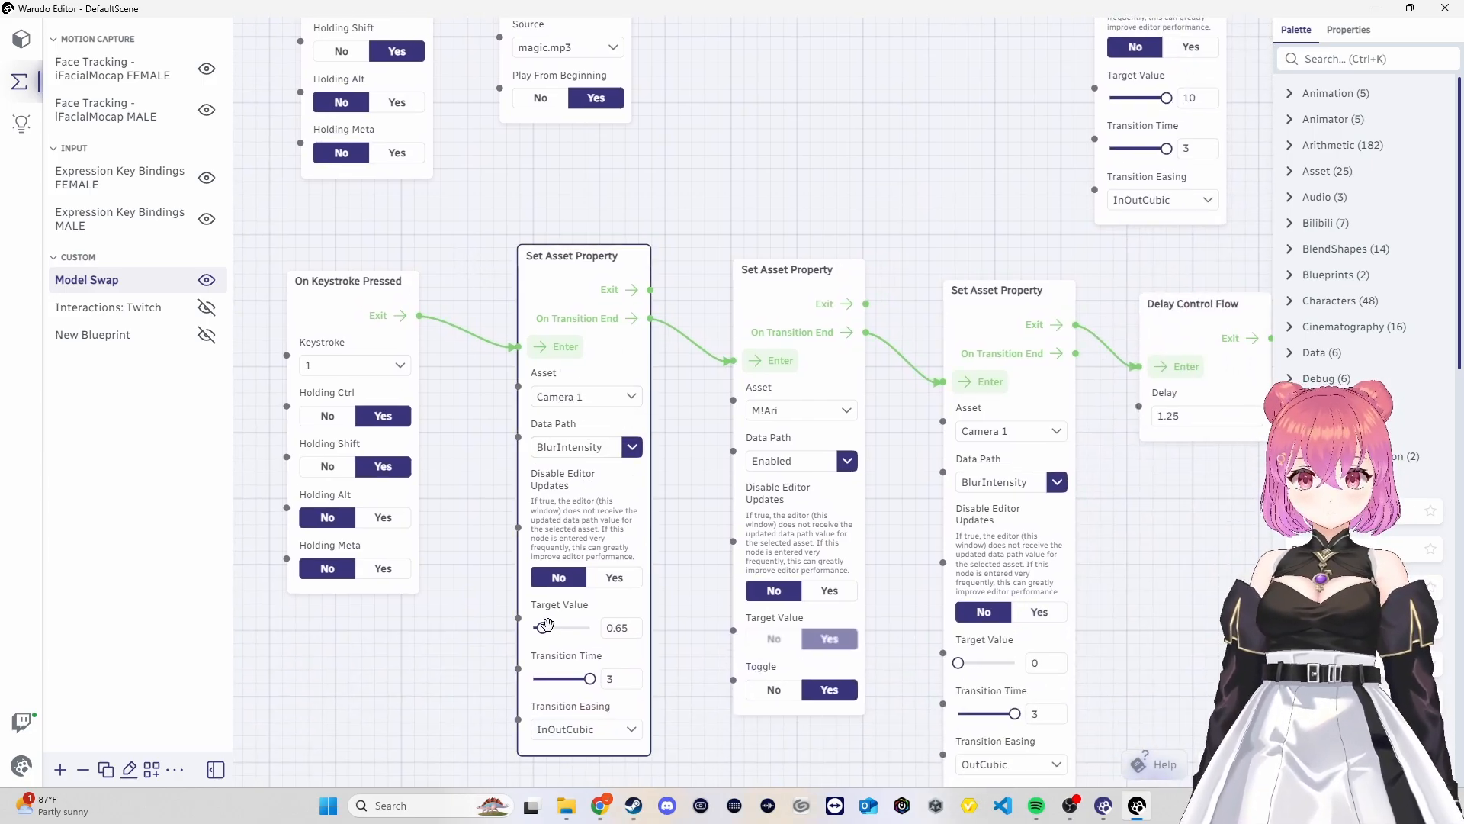
left_click_drag(541, 627, 598, 637)
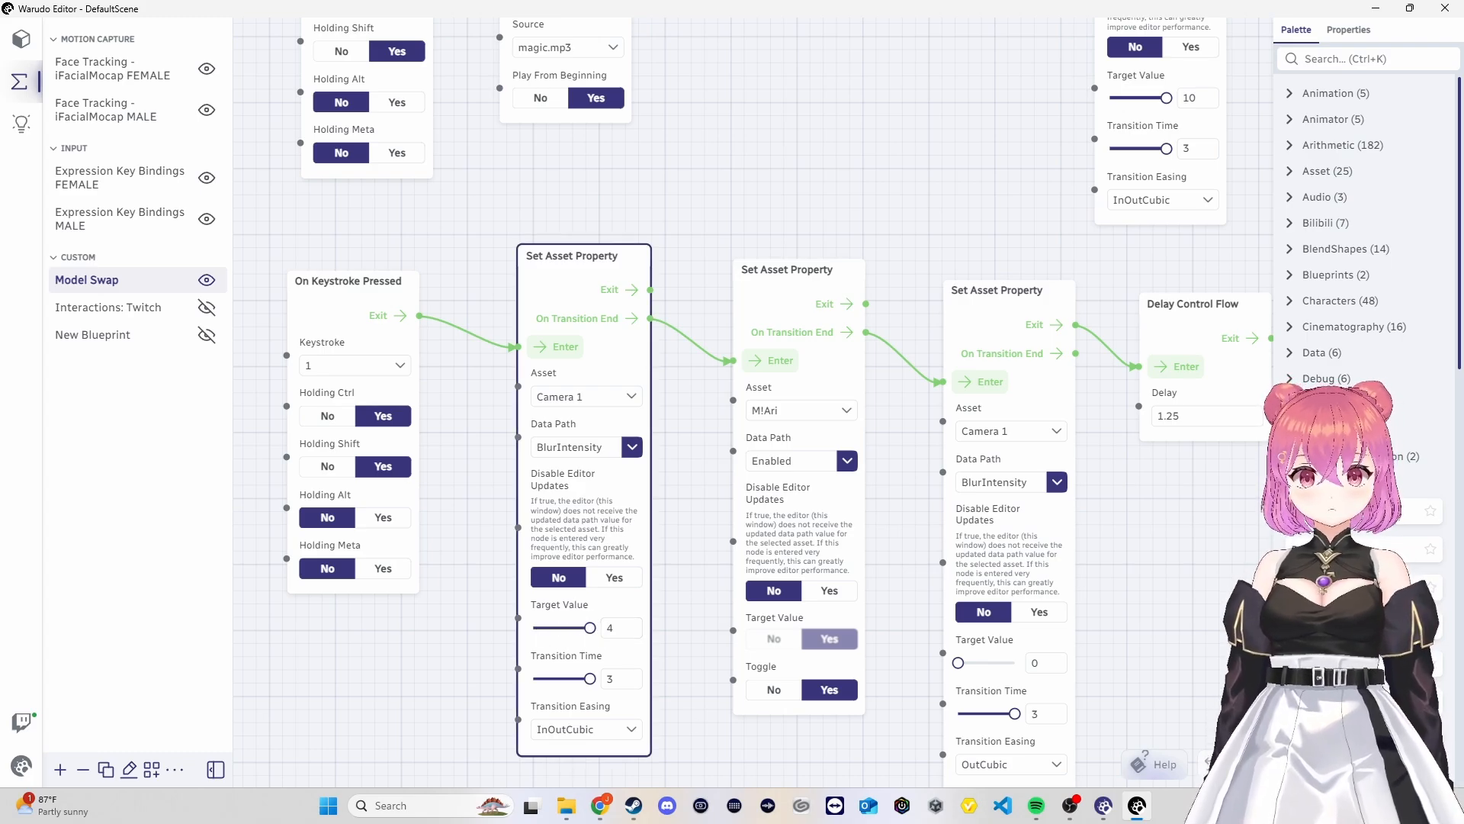
left_click(694, 752)
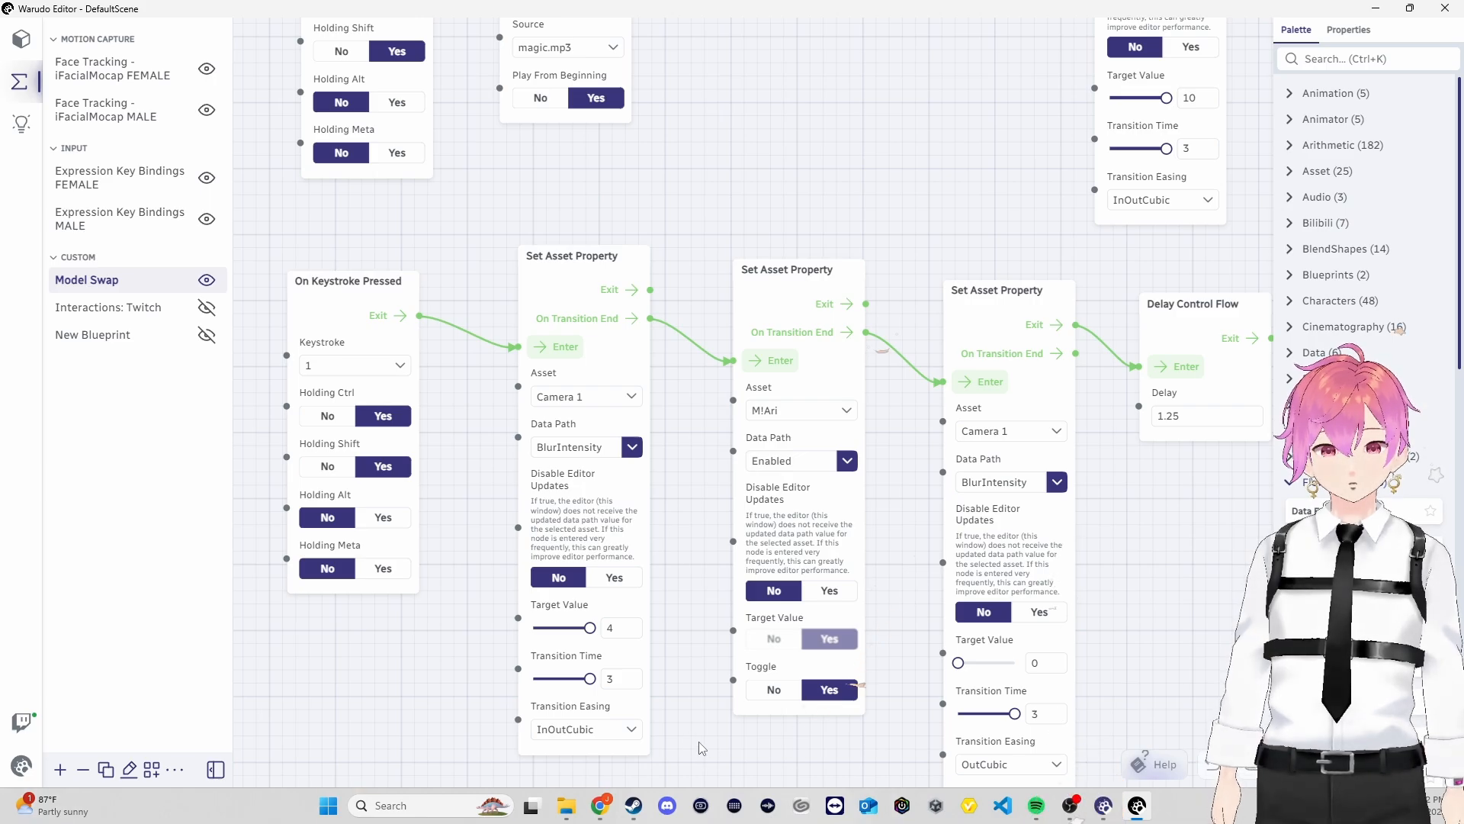
Set the target value of the lower chain's first Camera 1 BlurIntensity node to 2
left_click(586, 641)
left_click_drag(587, 627, 568, 627)
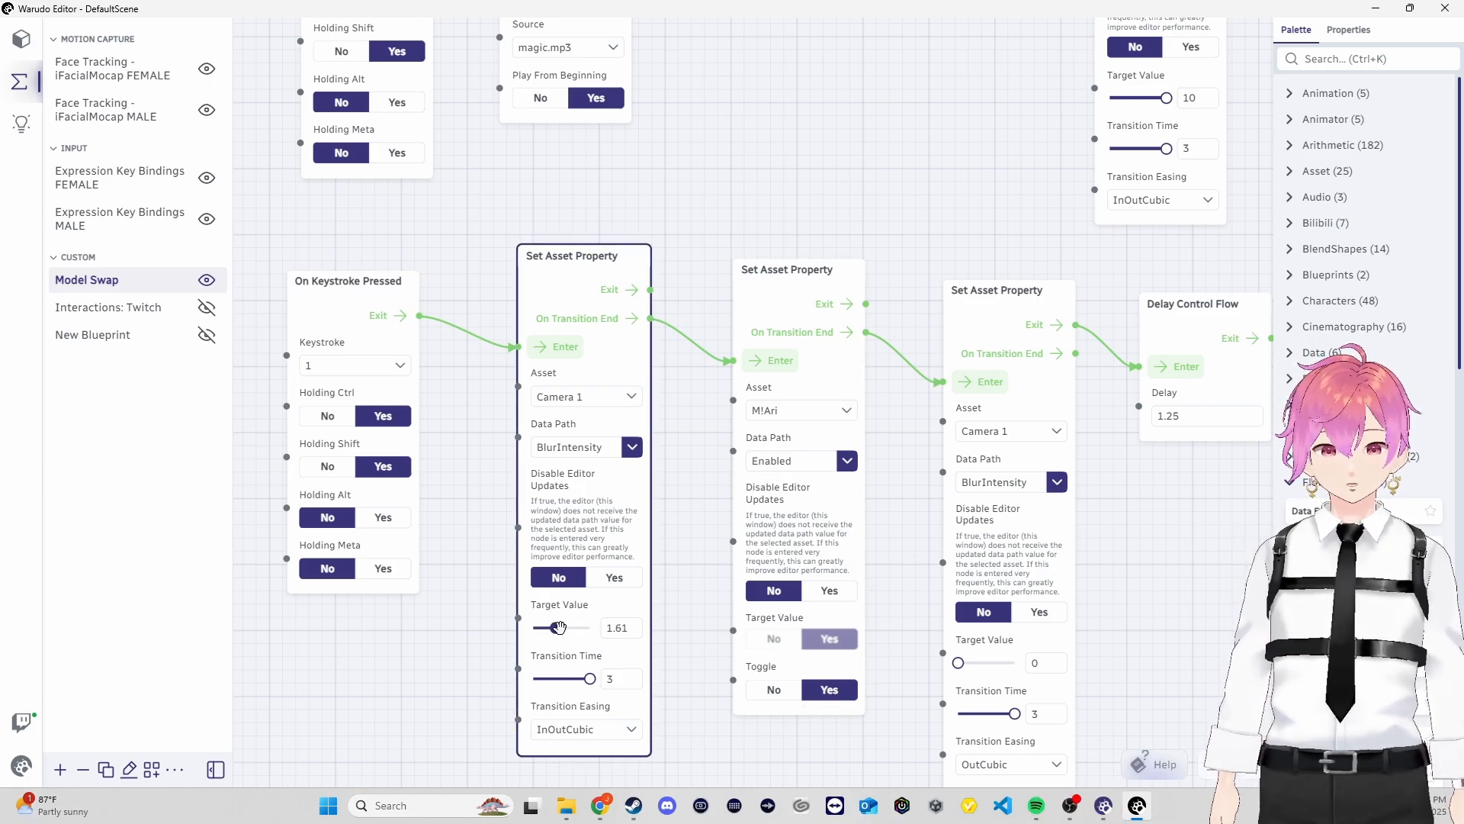
double_click(619, 627)
type("2")
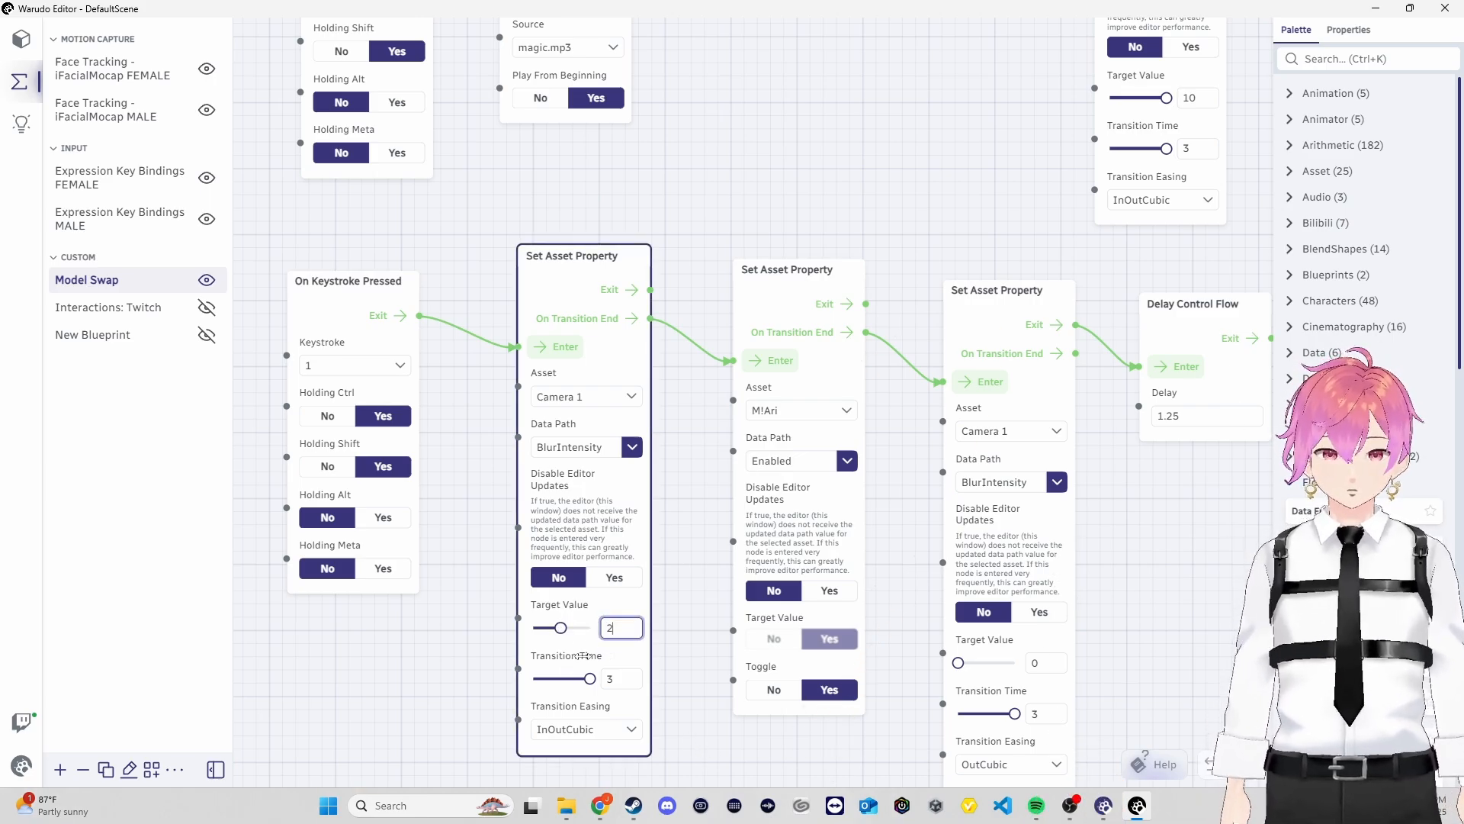
left_click(474, 676)
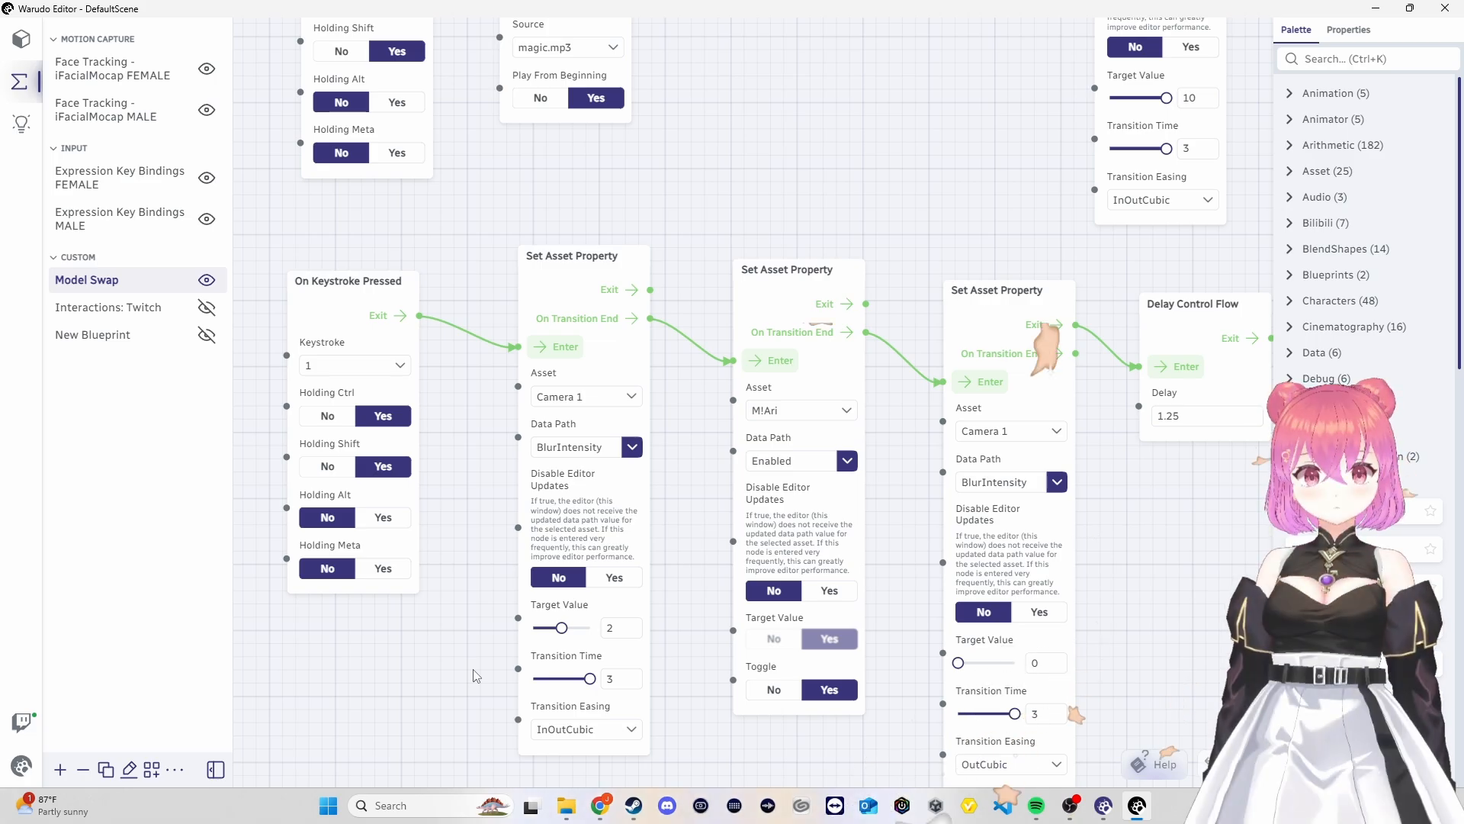
Compare the lower chain's M!Ari Enabled toggle and particle nodes with the upper chain's F!Ari Enabled toggle node
left_click_drag(671, 459, 542, 461)
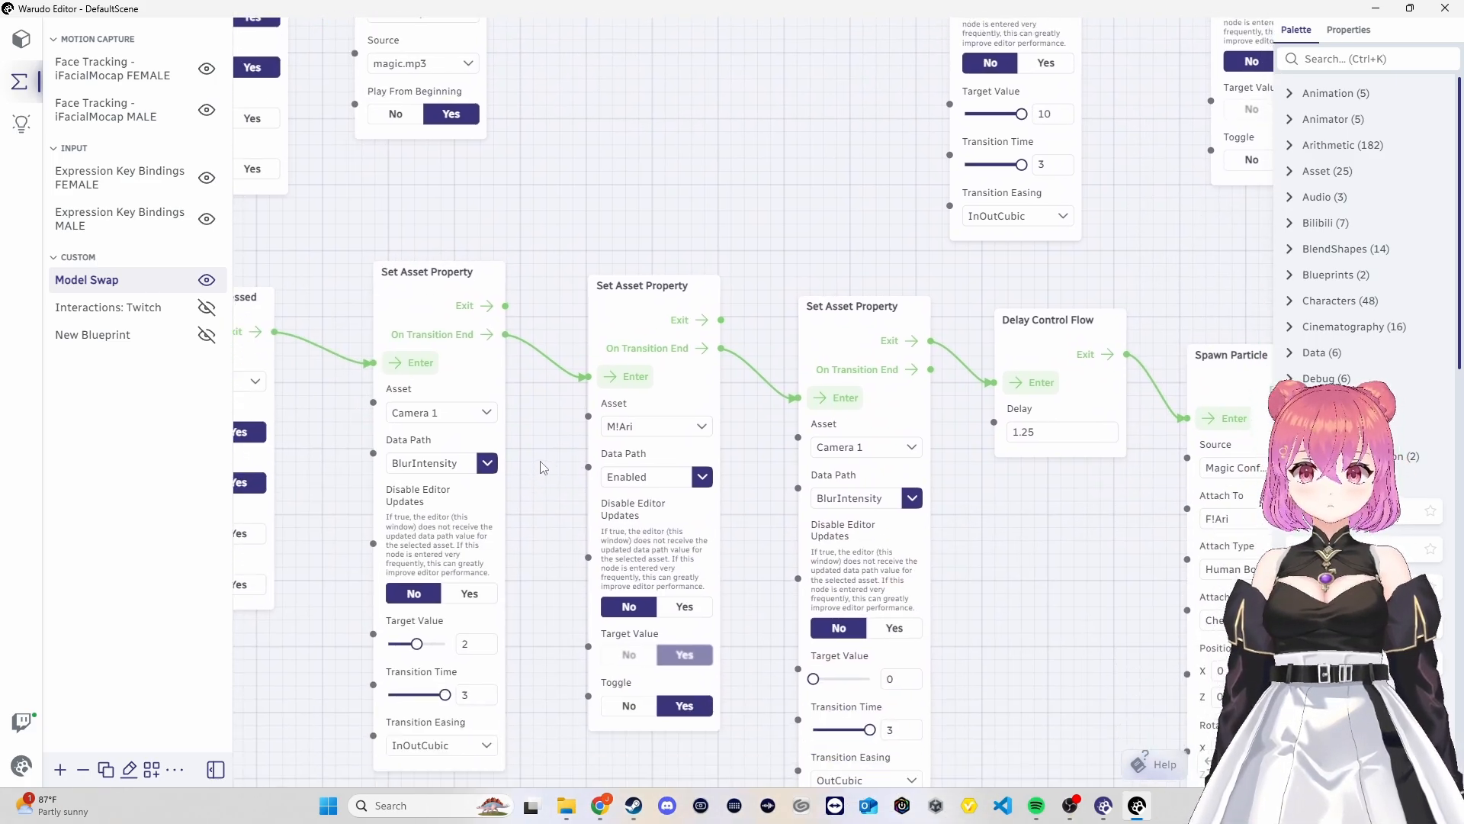
left_click_drag(647, 327, 514, 340)
left_click_drag(693, 179, 459, 434)
left_click_drag(751, 219, 542, 382)
left_click(710, 156)
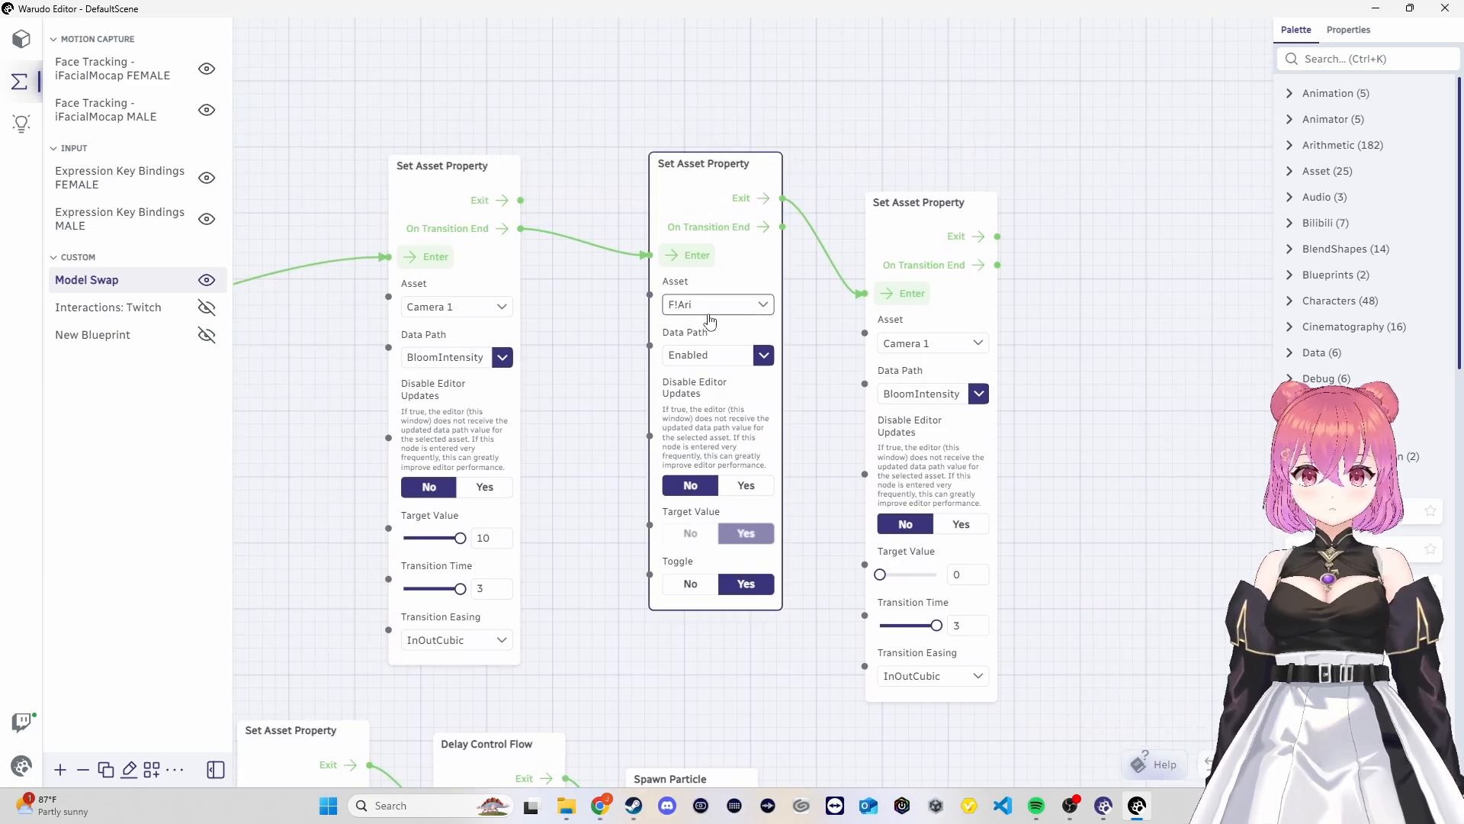
left_click_drag(549, 492, 839, 289)
left_click_drag(514, 445, 770, 250)
left_click_drag(648, 224, 761, 168)
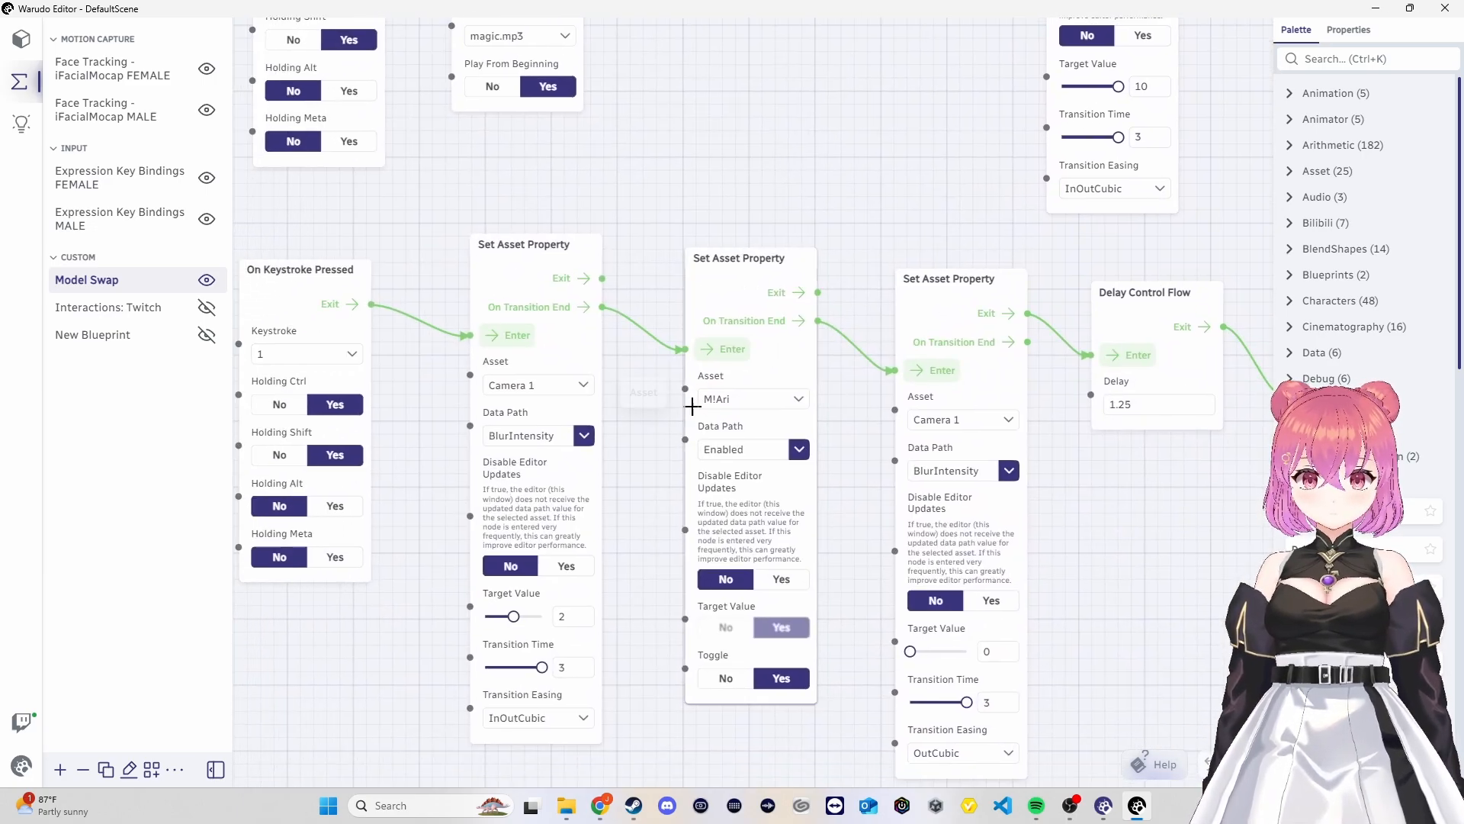
left_click_drag(648, 450, 517, 433)
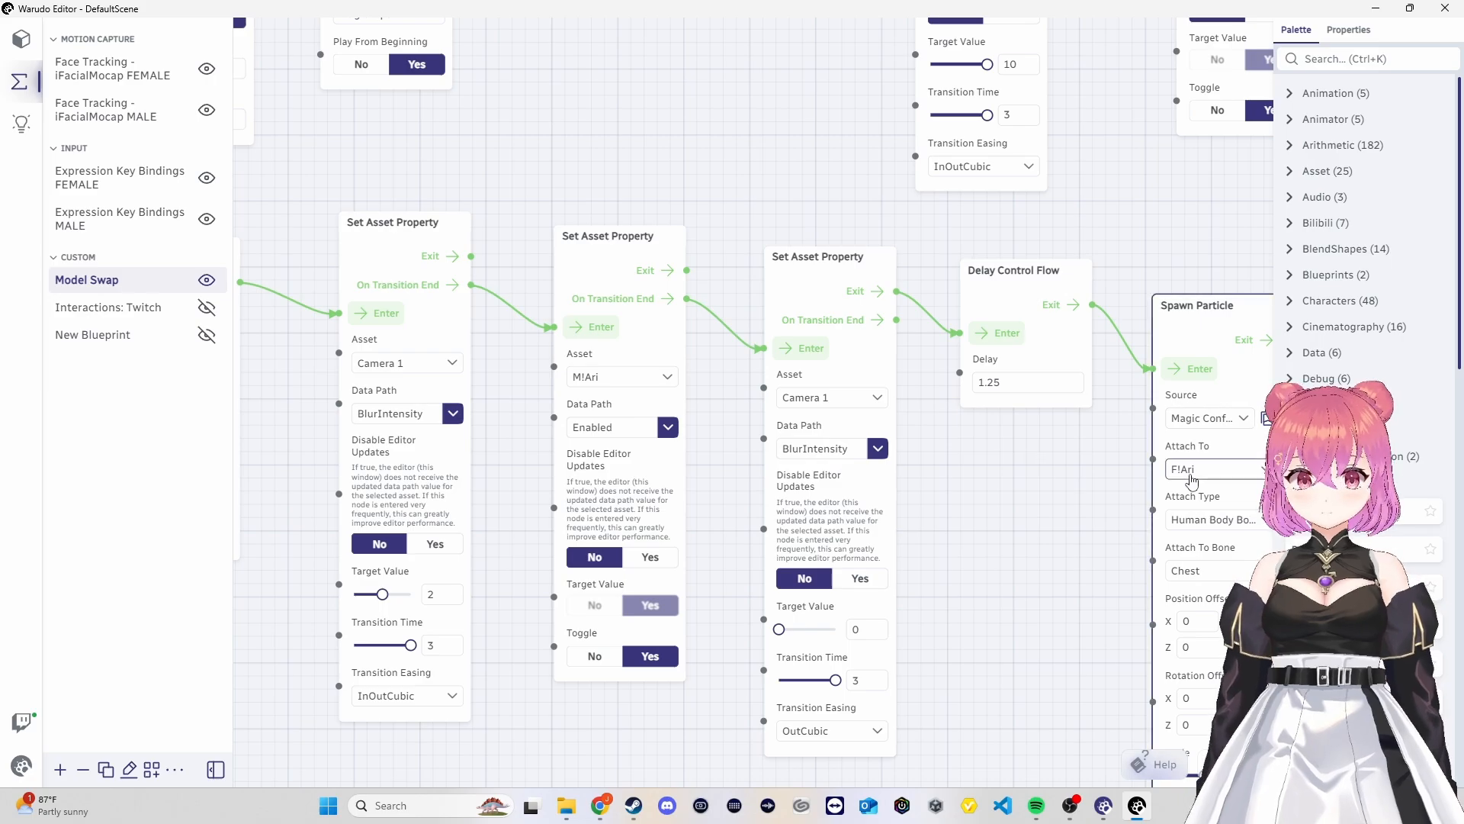
Check the Enabled setting of the F!Ari and M!Ari character assets
left_click(23, 43)
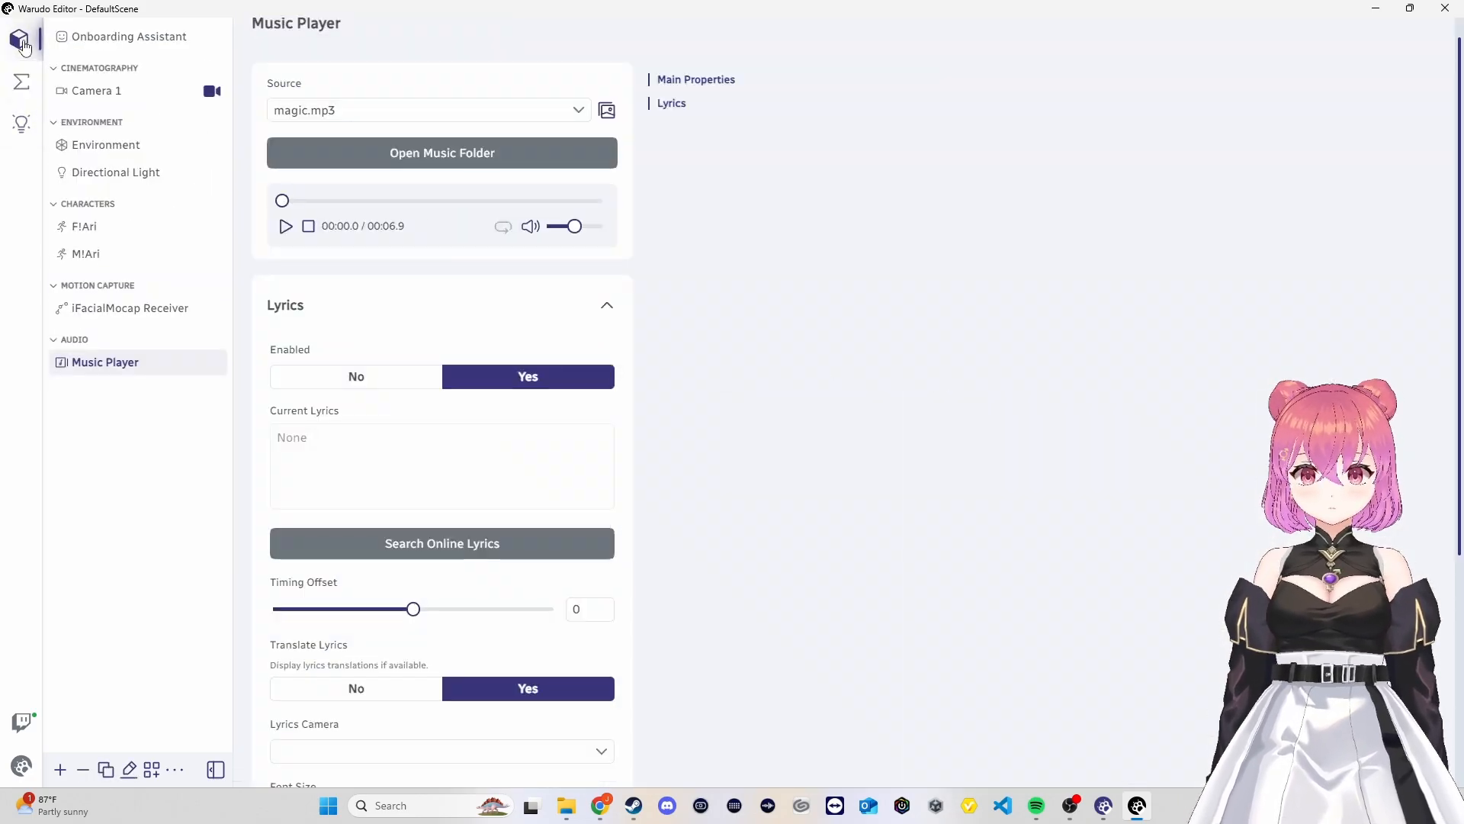
left_click(104, 228)
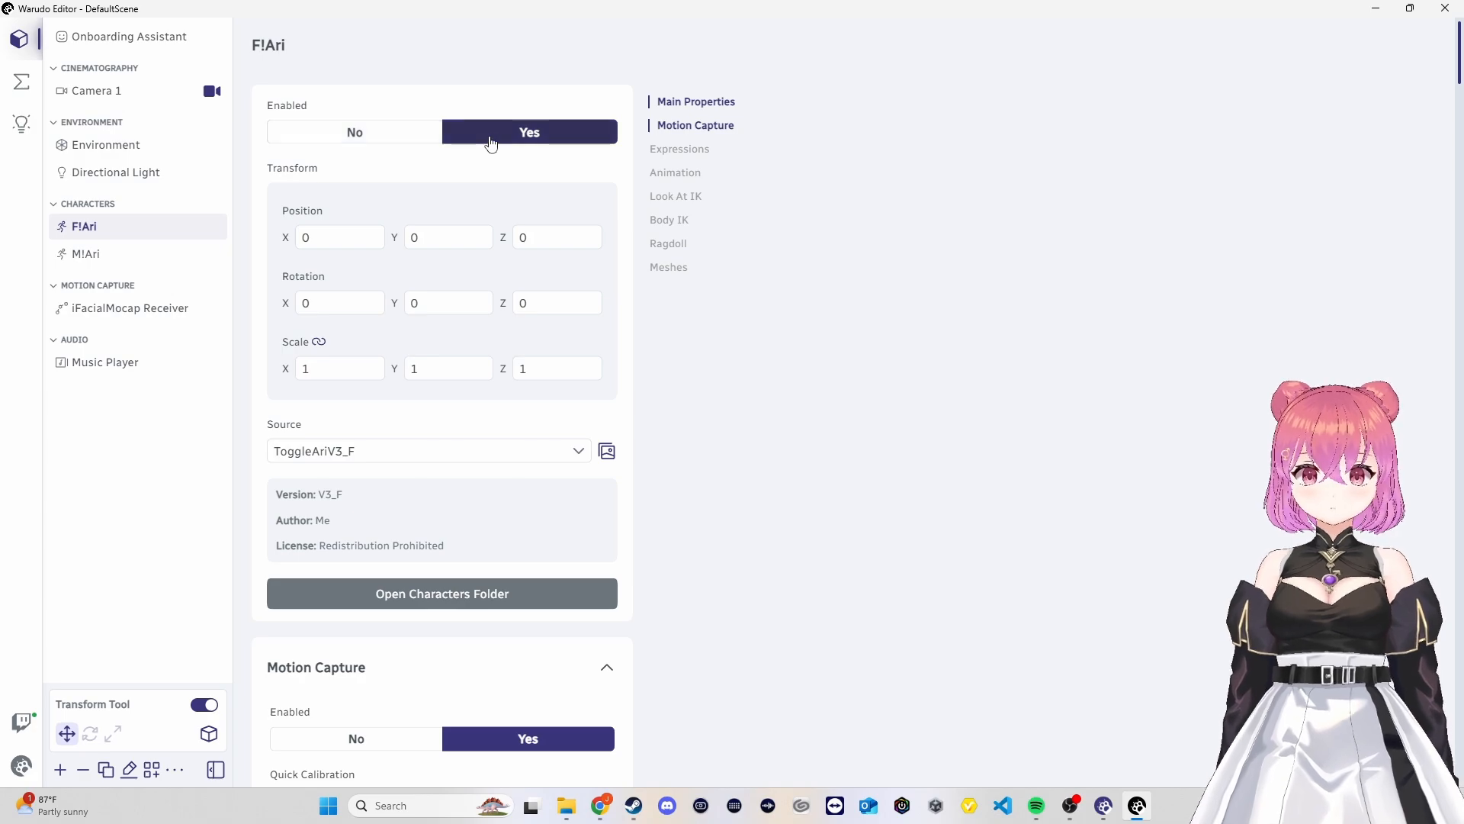
left_click(114, 255)
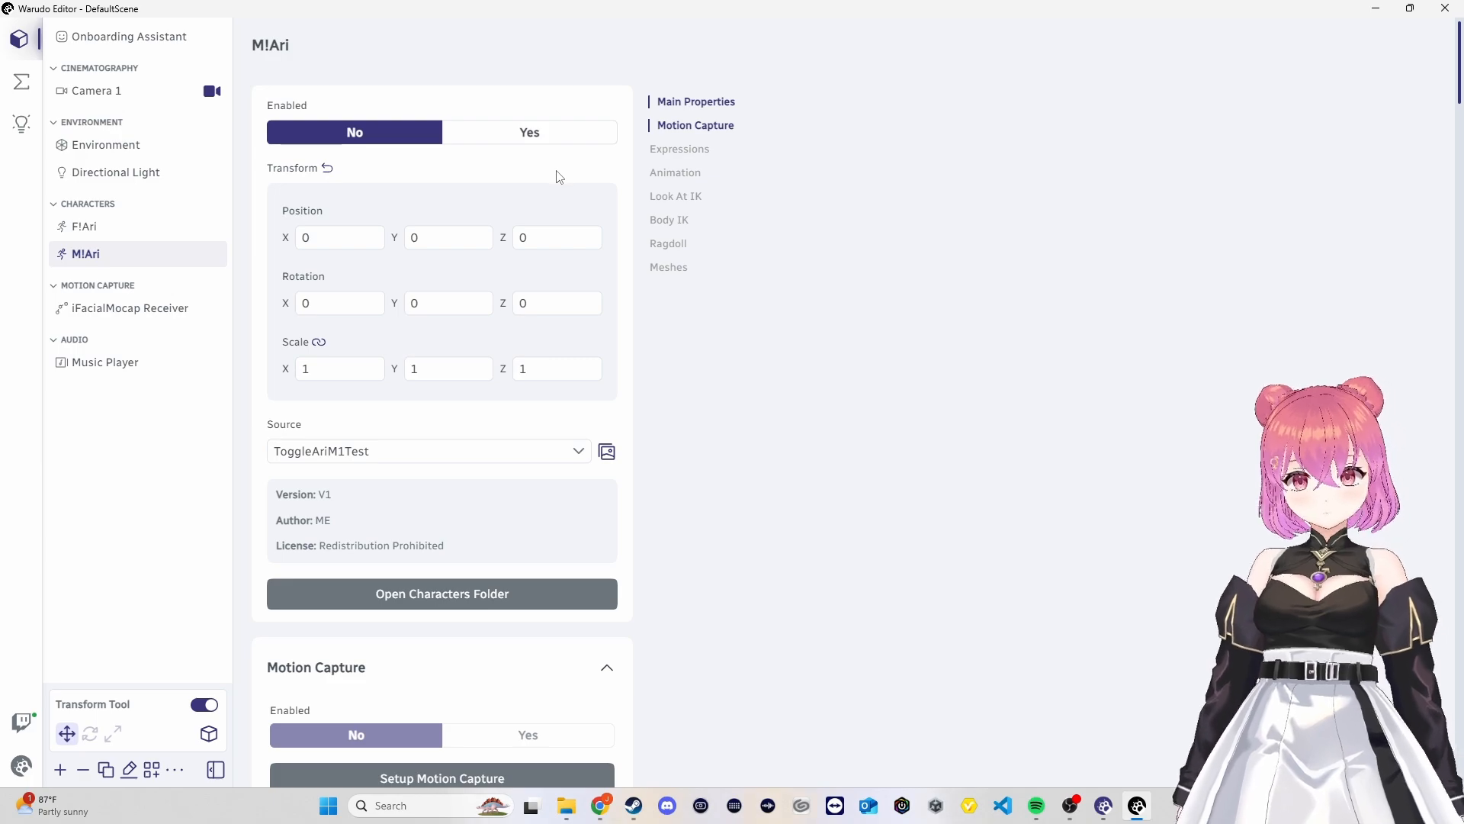
left_click(96, 227)
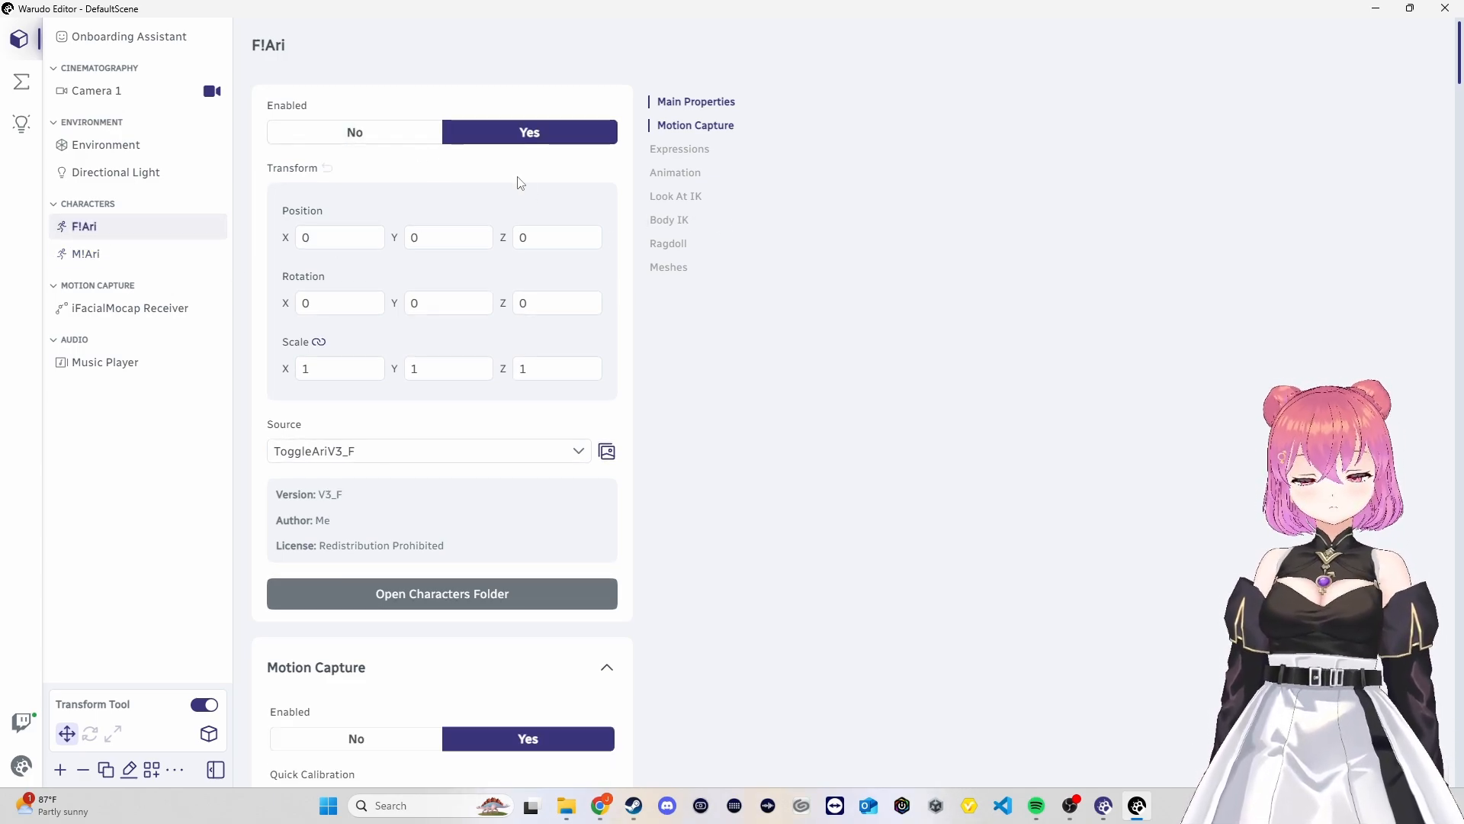
Look through the Camera 1 settings, from its controls down to the Bloom section
left_click(95, 91)
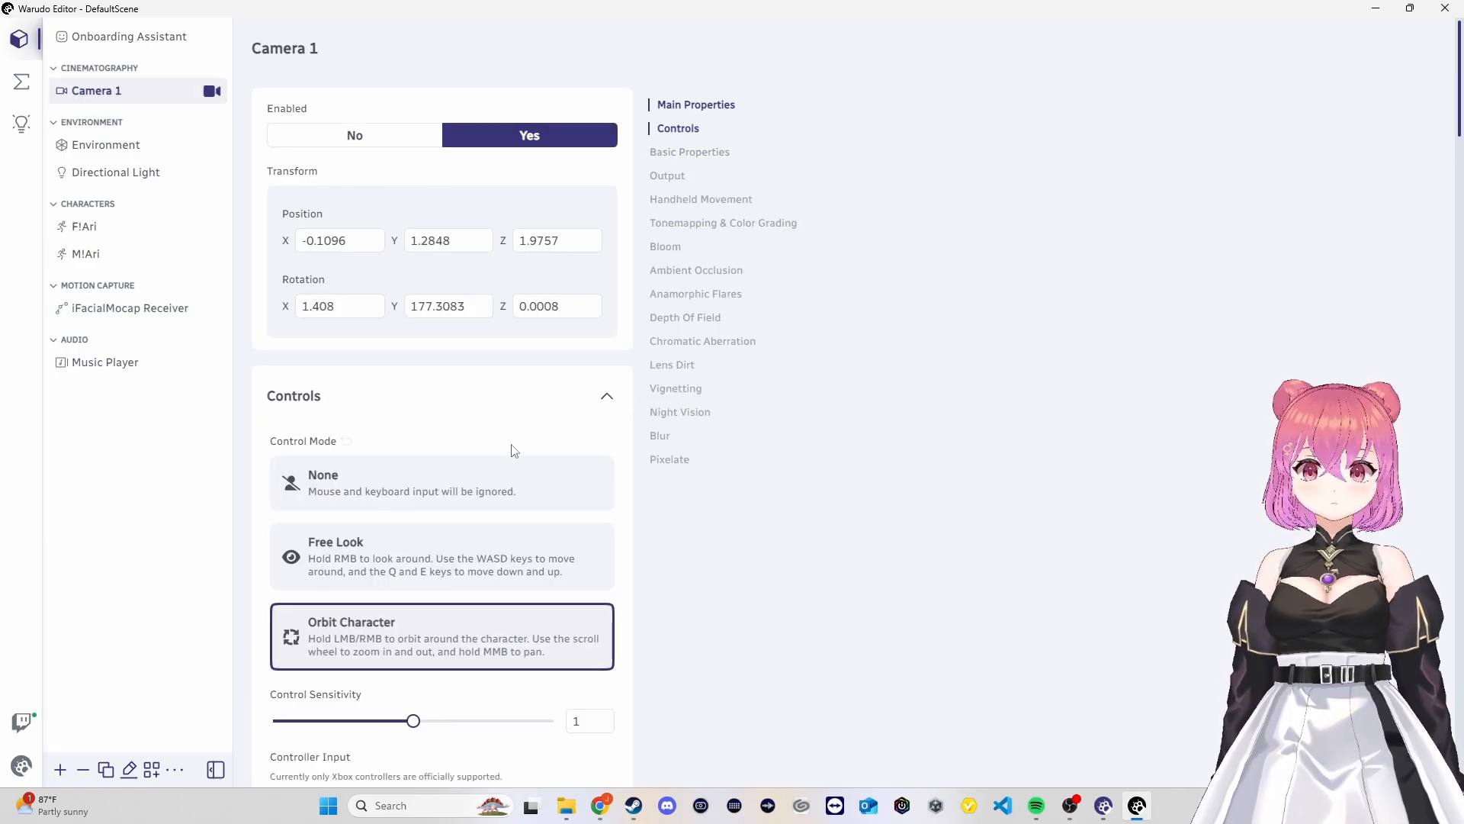
scroll(528, 500, "down", 4)
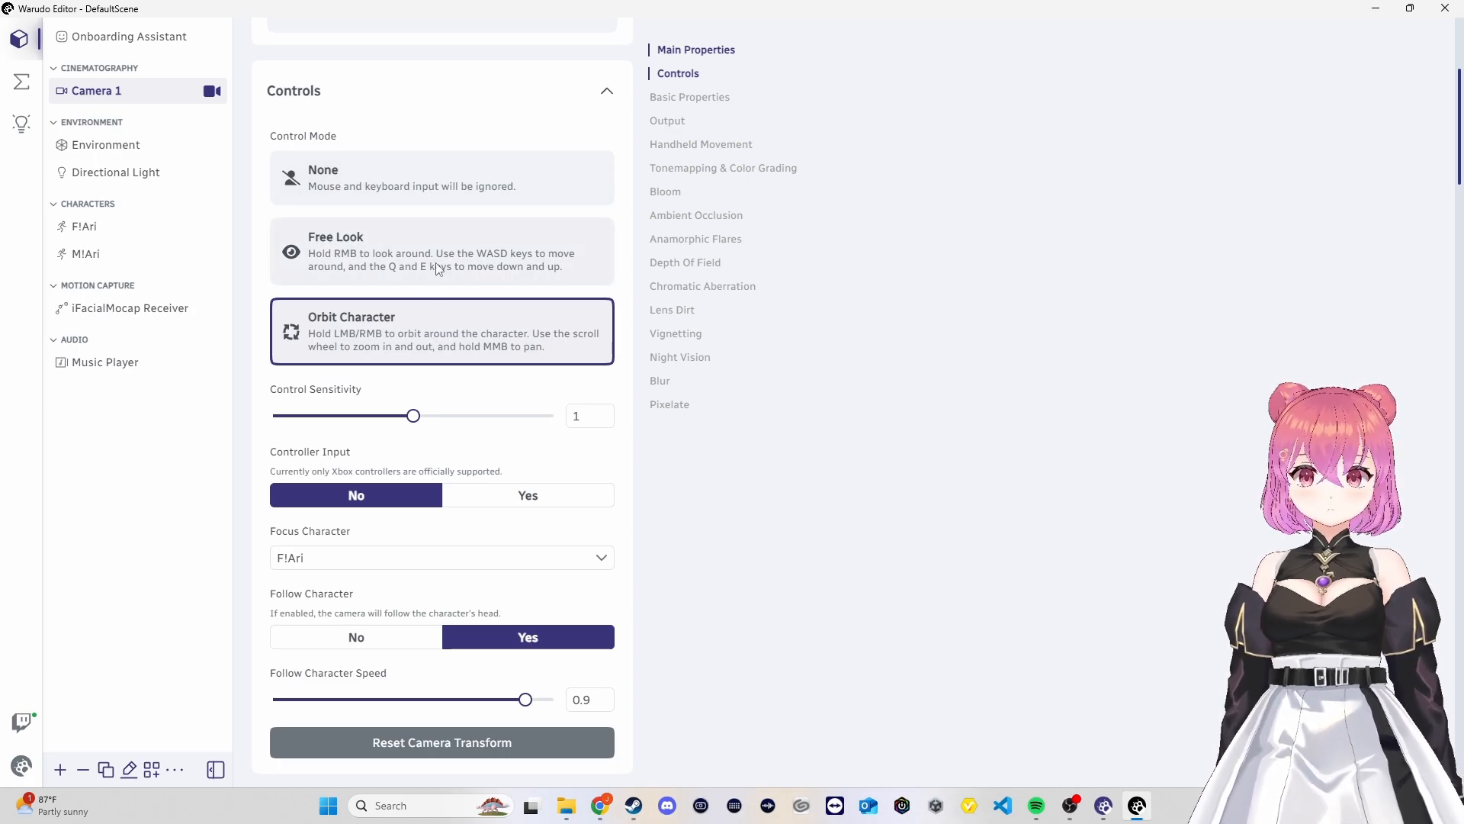
scroll(488, 434, "down", 9)
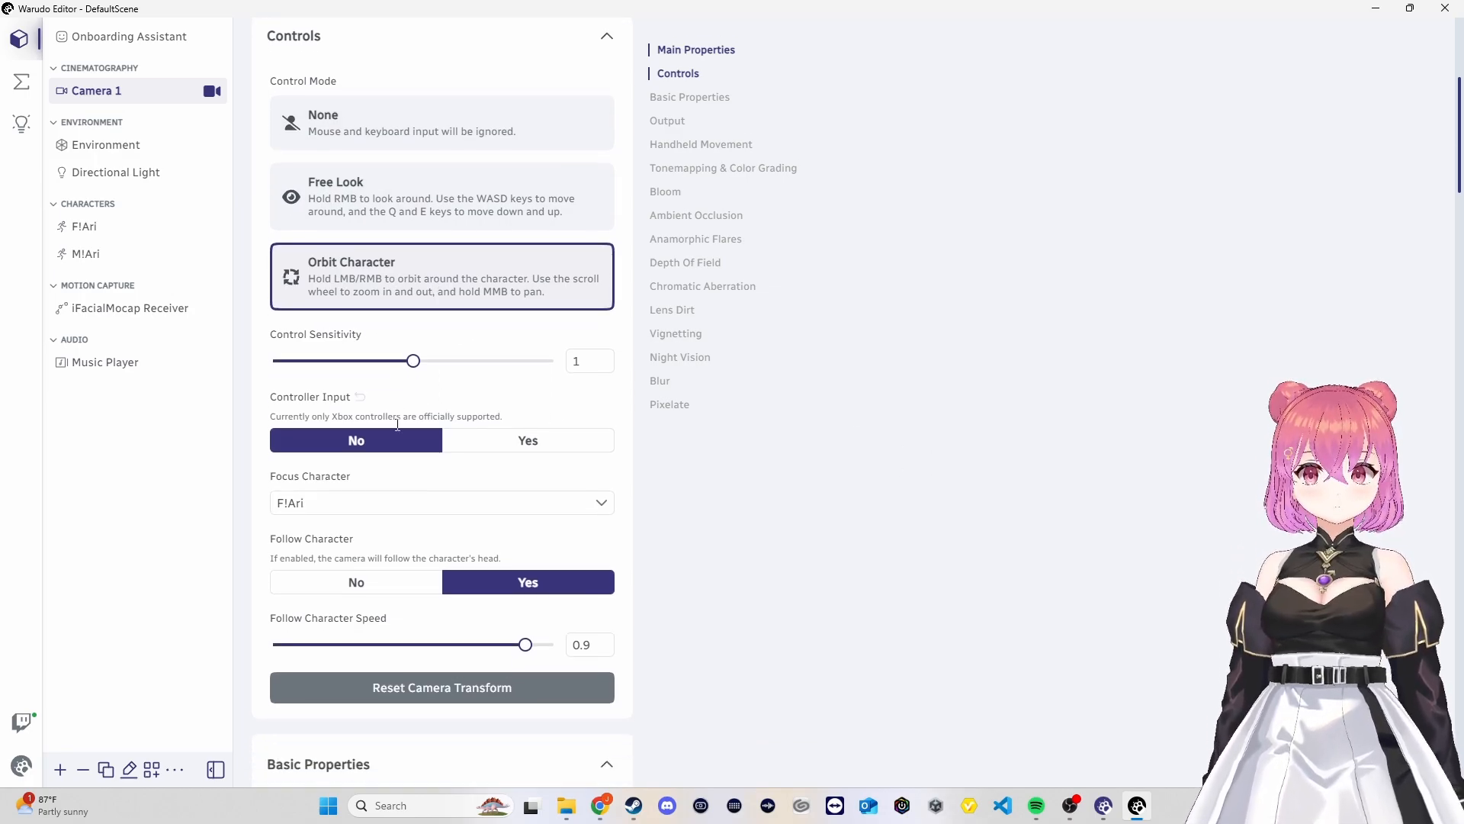
scroll(403, 415, "down", 10)
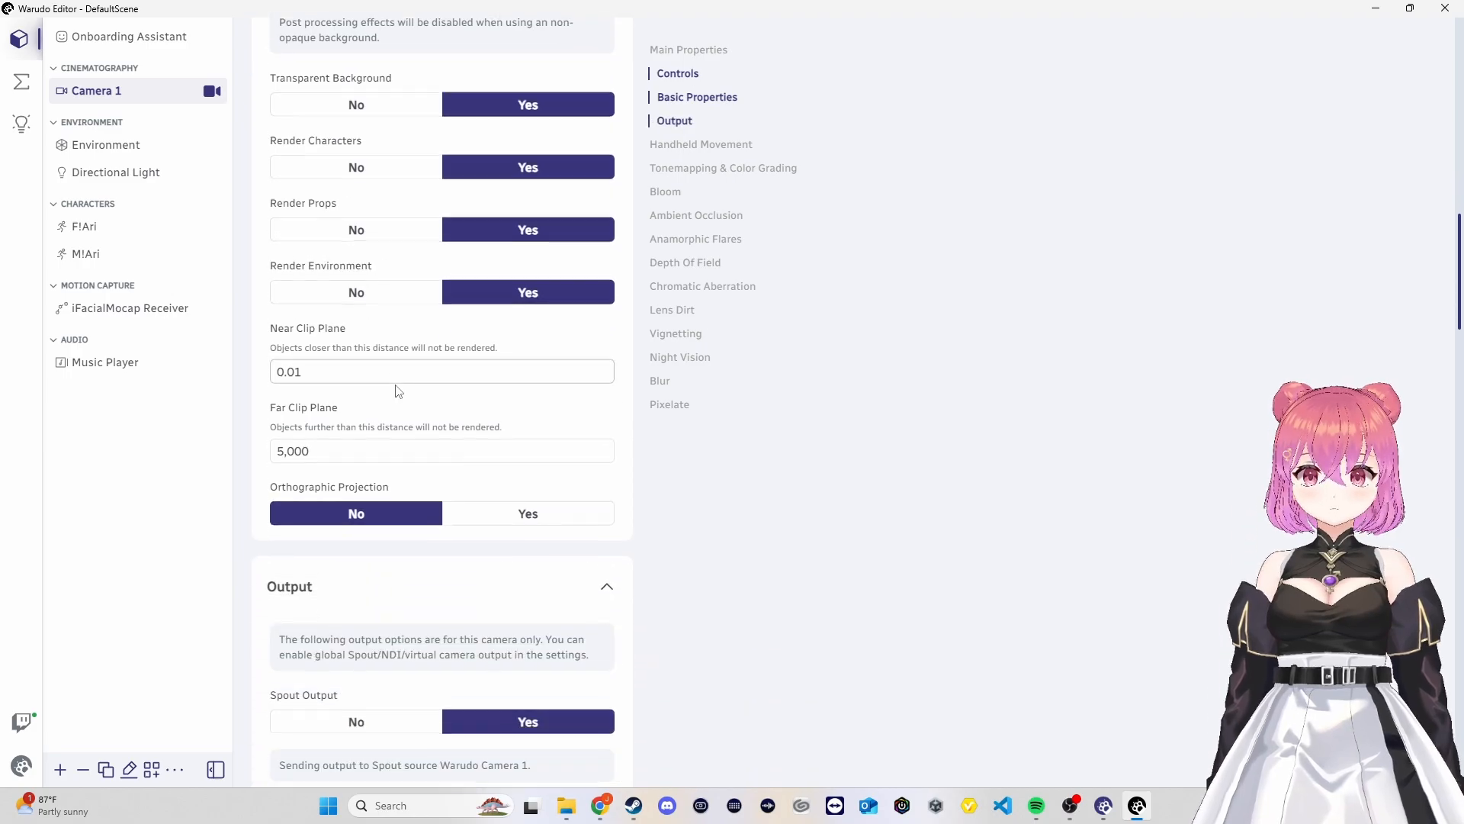
scroll(480, 395, "down", 4)
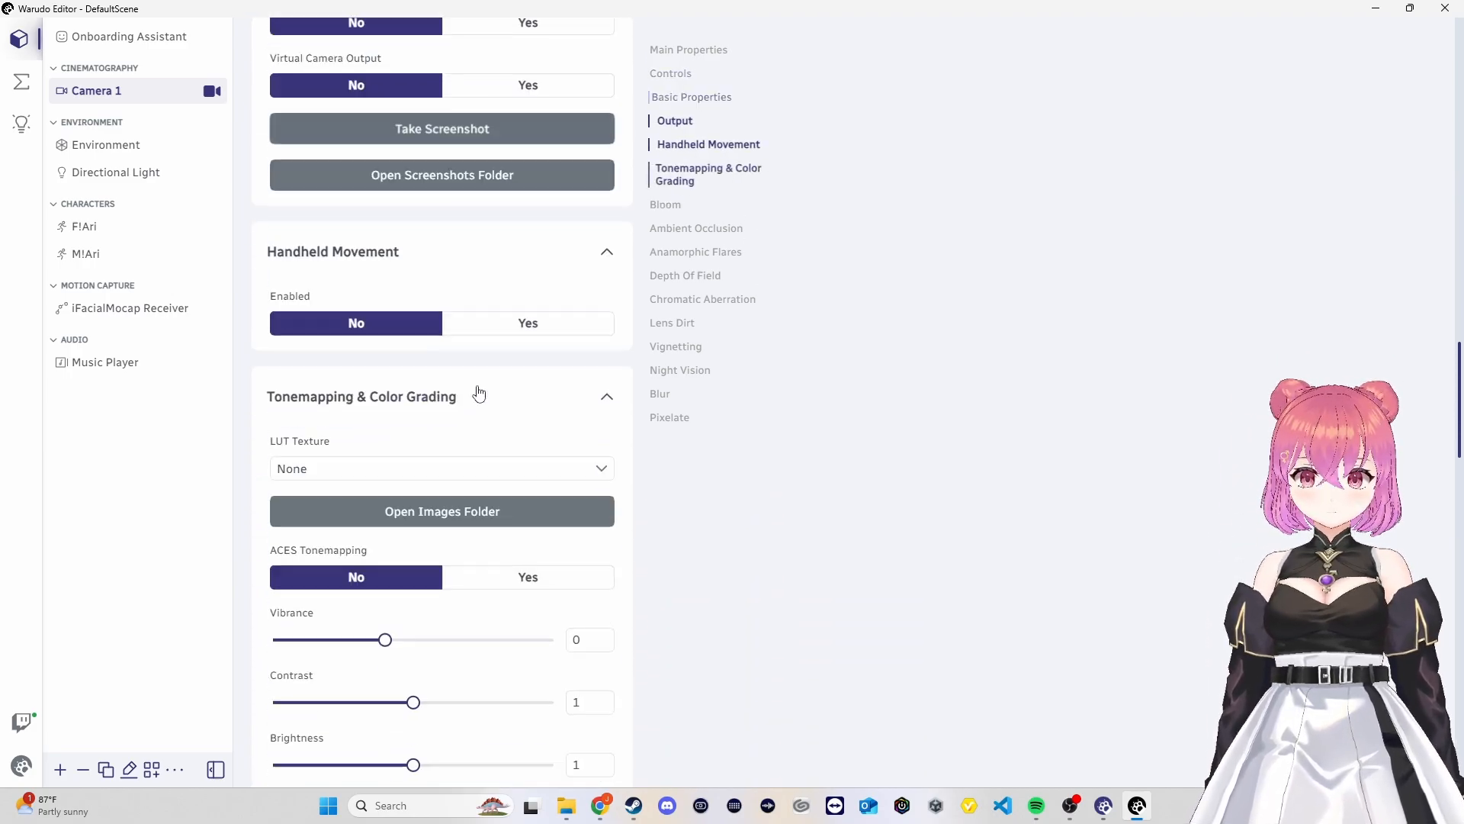
scroll(493, 392, "up", 2)
scroll(534, 381, "down", 4)
scroll(565, 371, "down", 5)
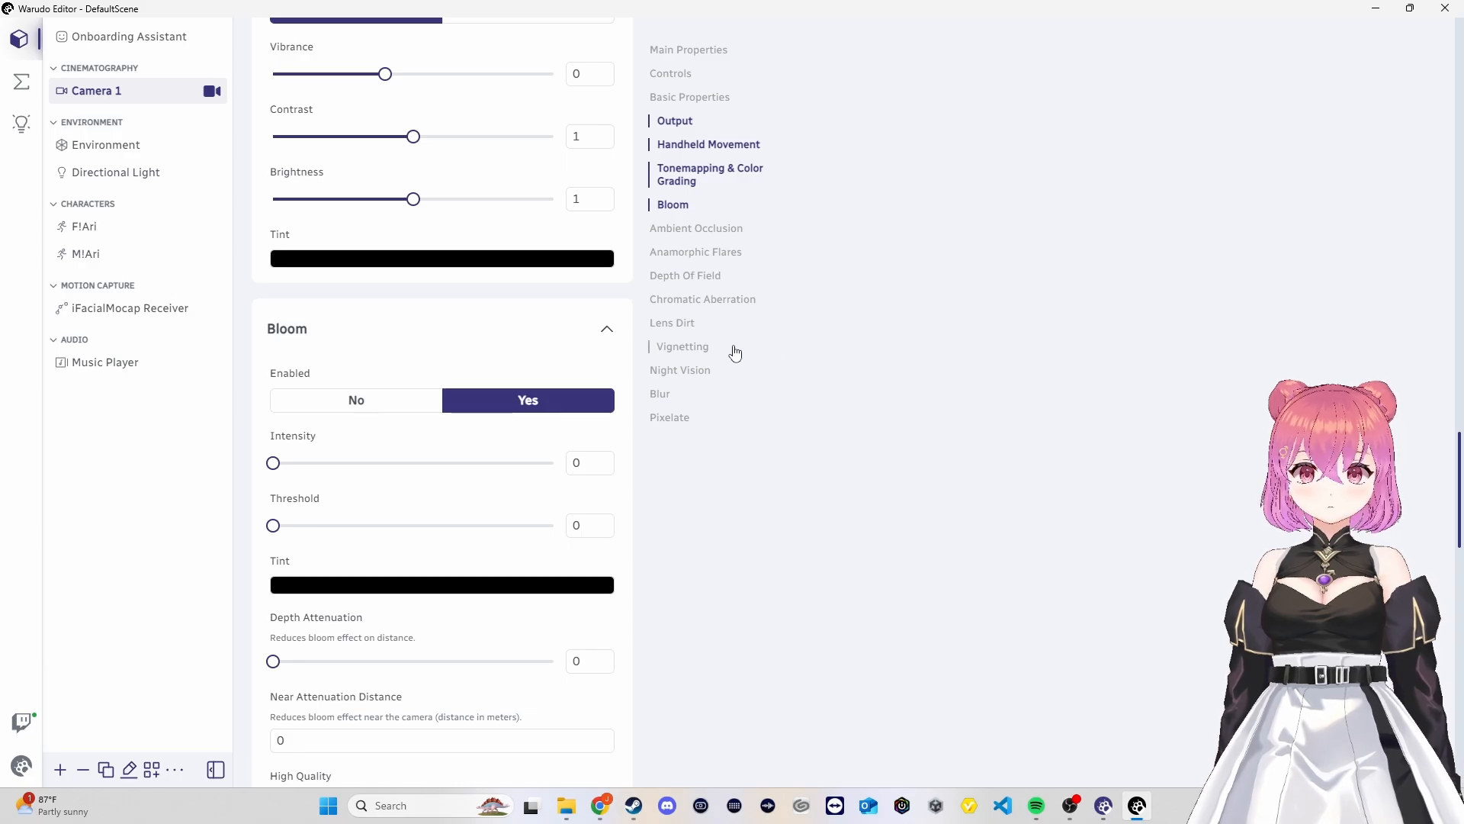
Preview Camera 1's blur by raising its intensity to 2, and return it to 0
left_click(668, 394)
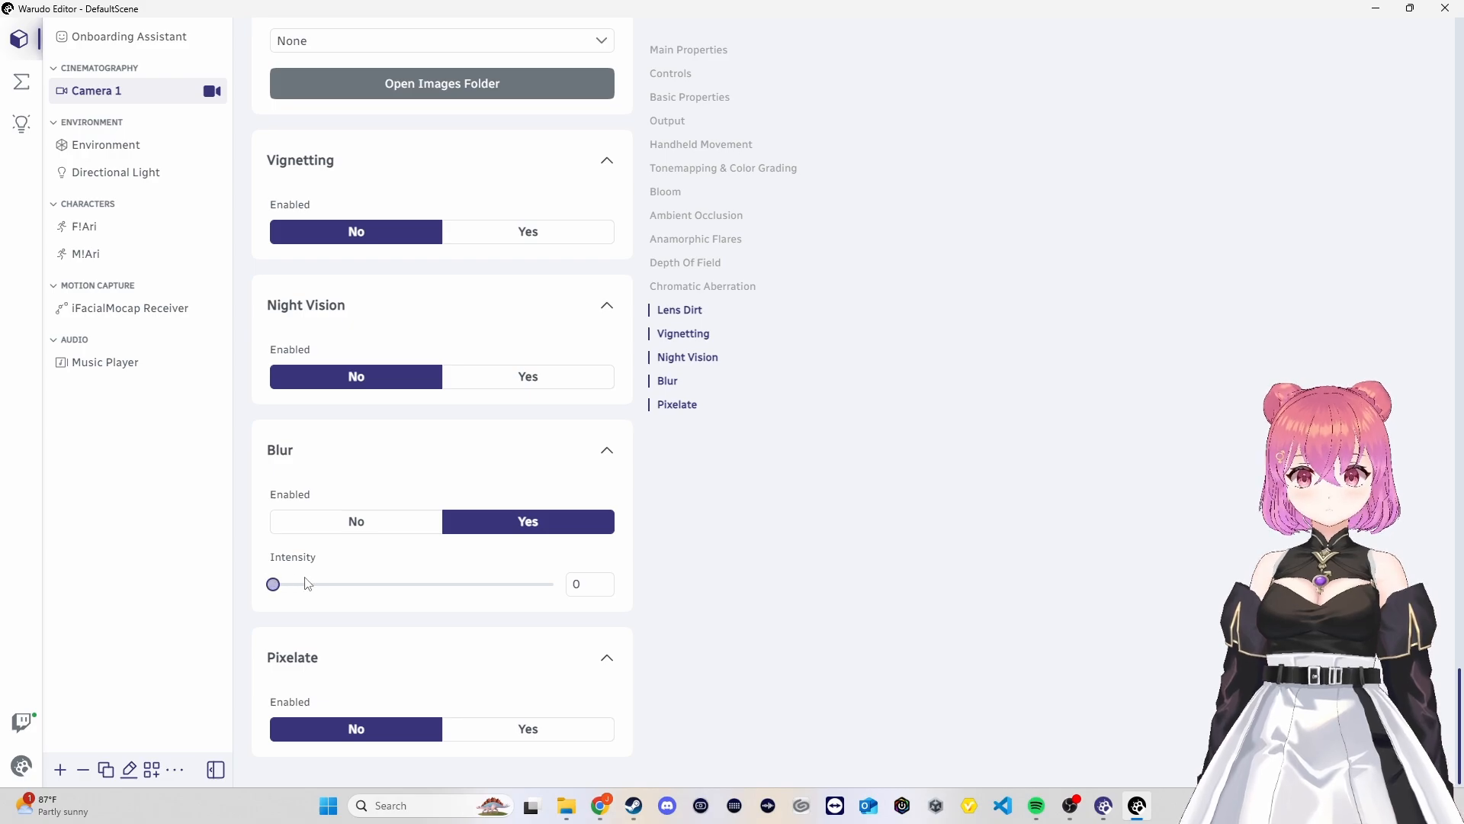
left_click_drag(276, 584, 340, 583)
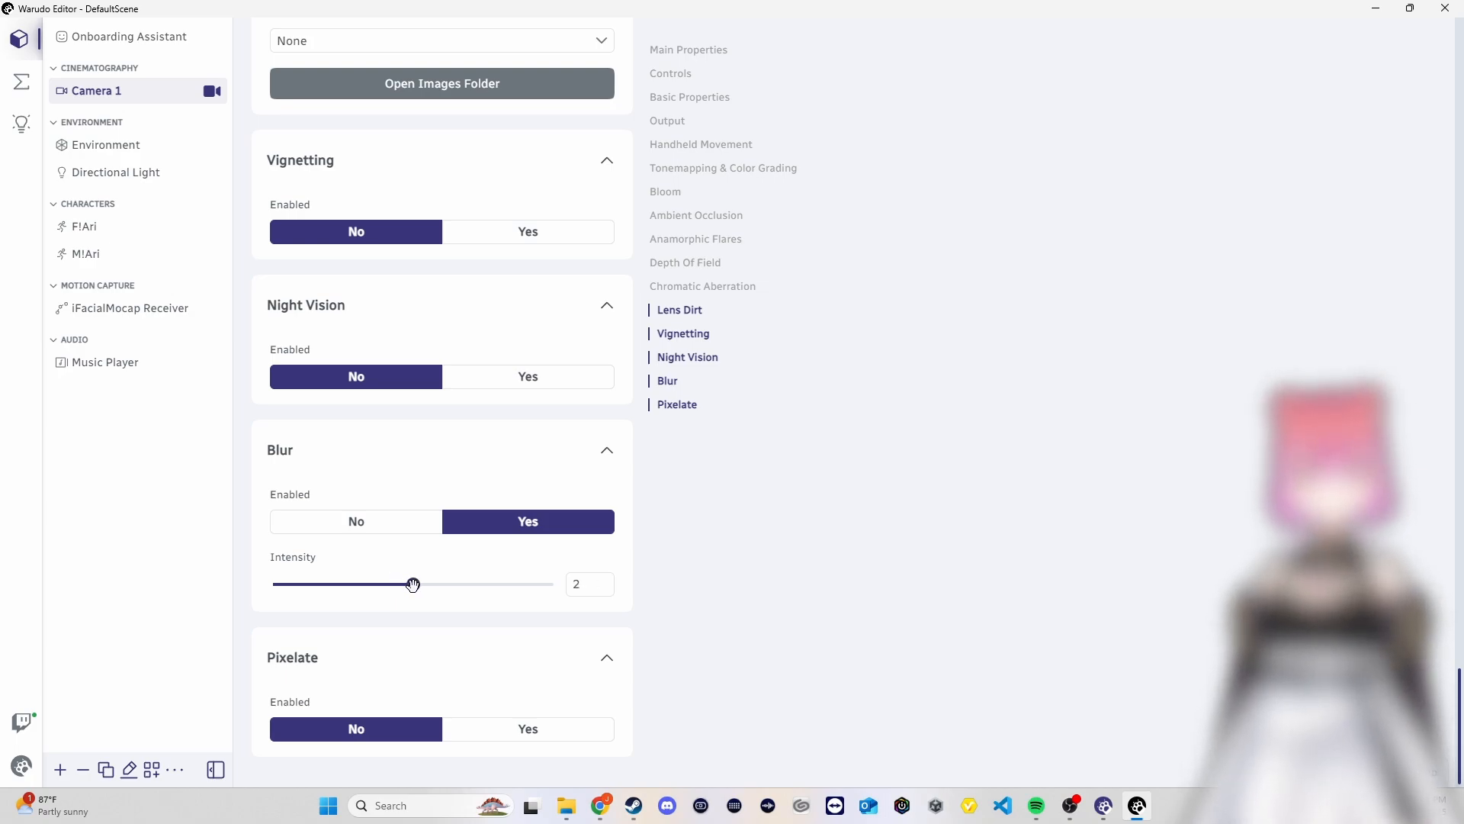
left_click_drag(403, 584, 219, 593)
Preview Camera 1's bloom by raising its intensity and lowering it to 4, and return it to 0
scroll(725, 545, "up", 3)
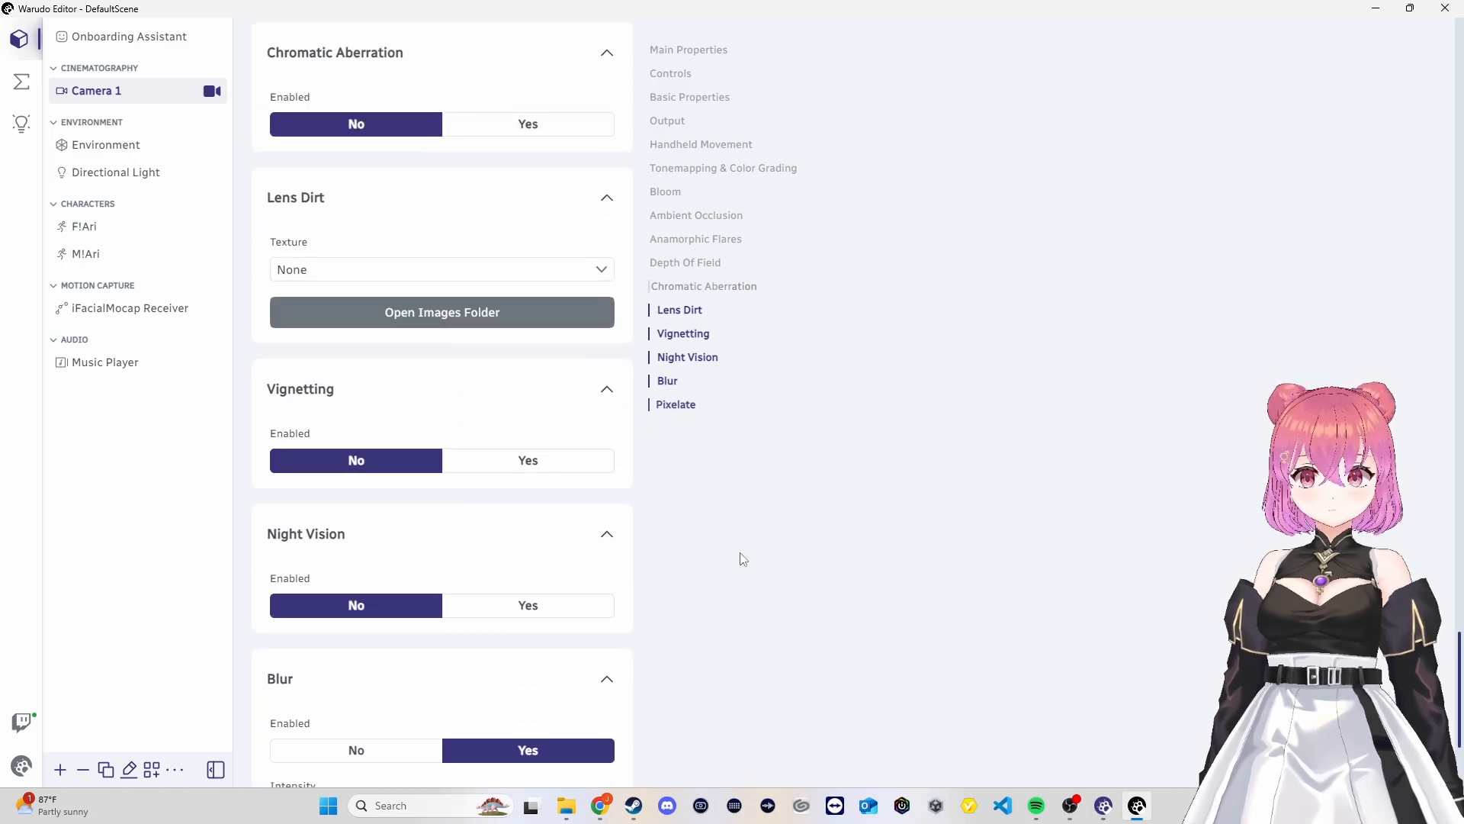
scroll(431, 482, "down", 3)
scroll(549, 533, "up", 7)
scroll(536, 531, "up", 10)
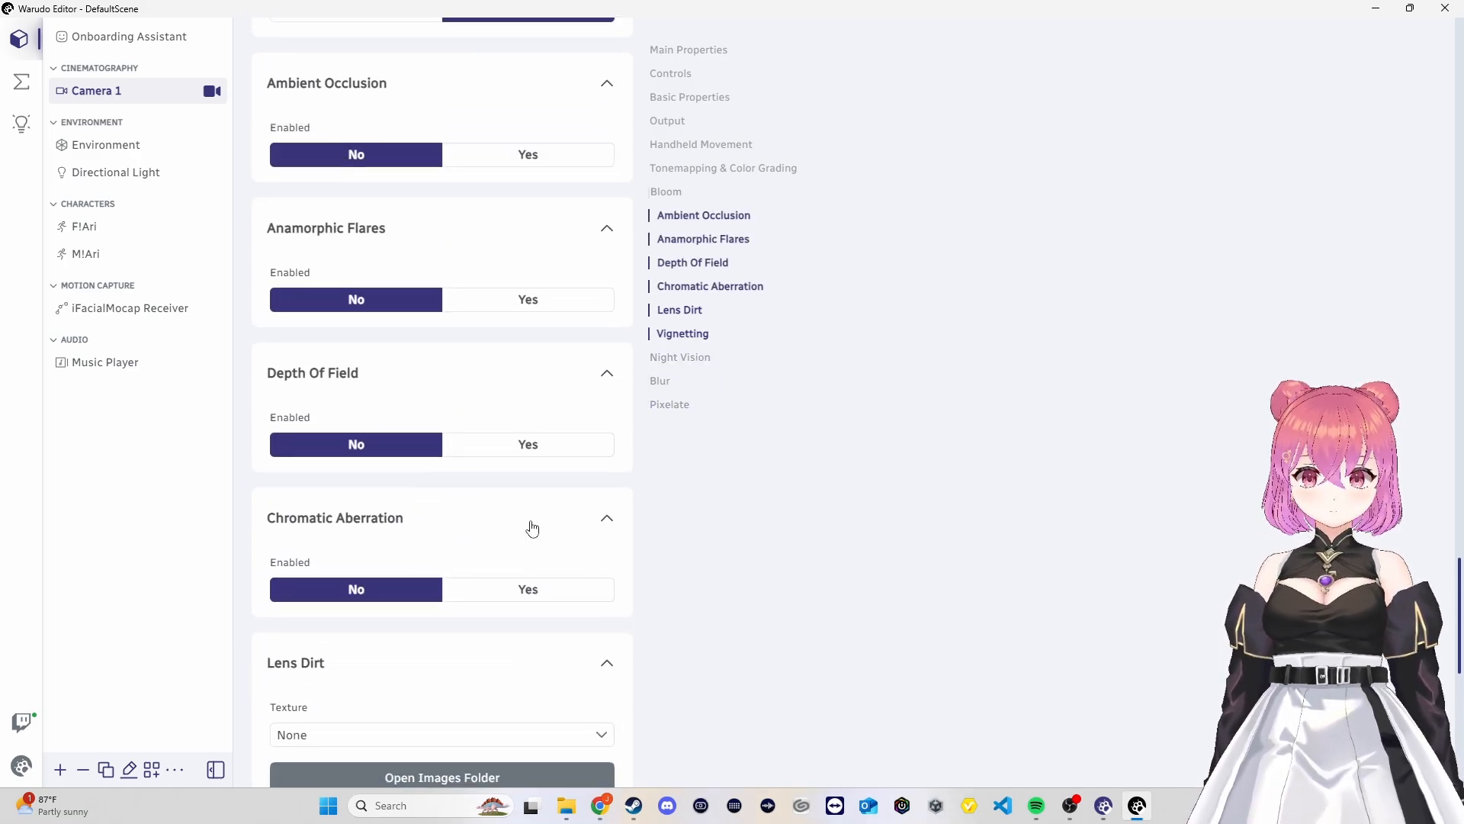
scroll(298, 441, "down", 1)
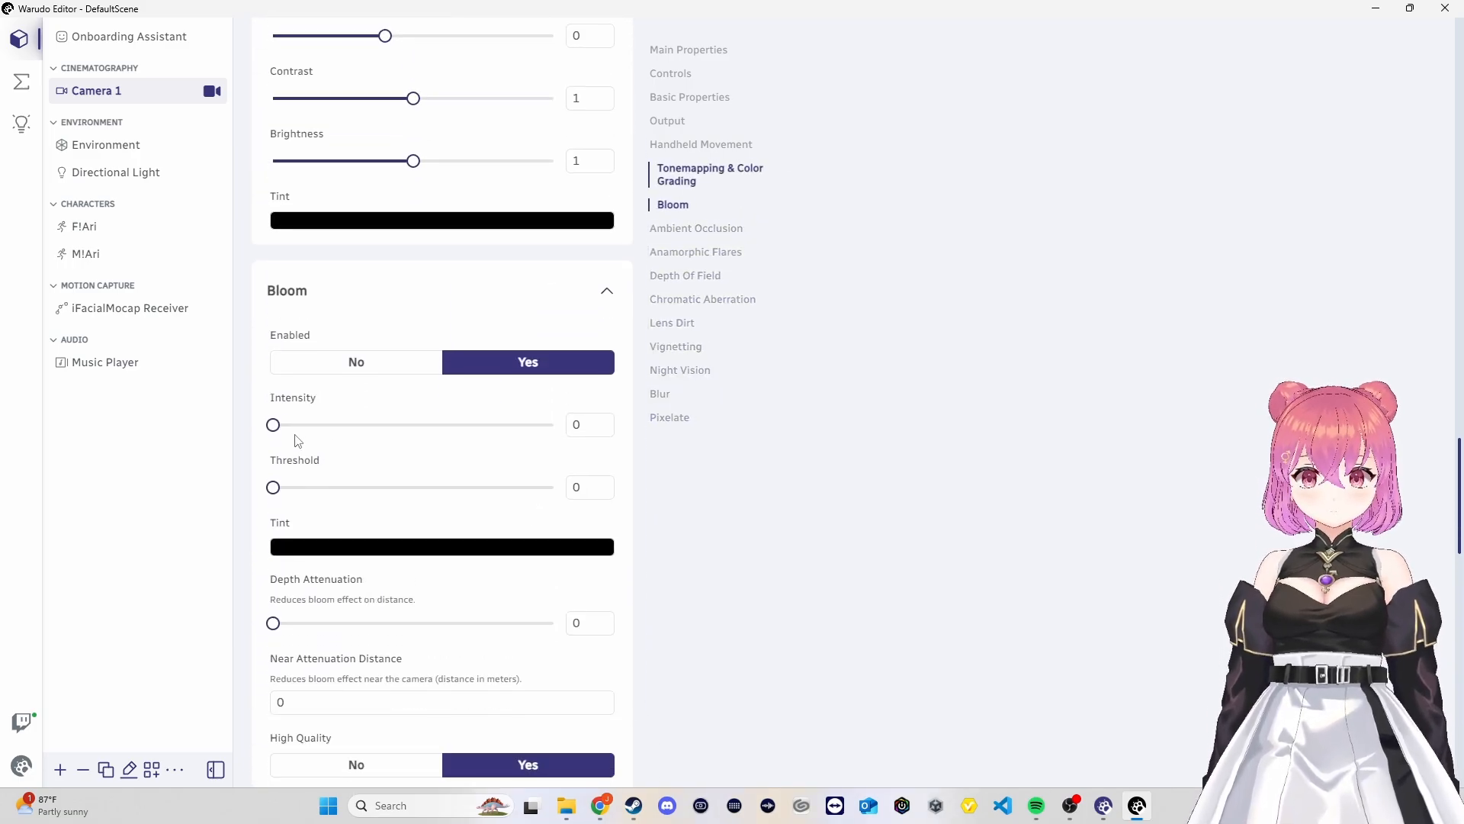
left_click_drag(273, 425, 516, 426)
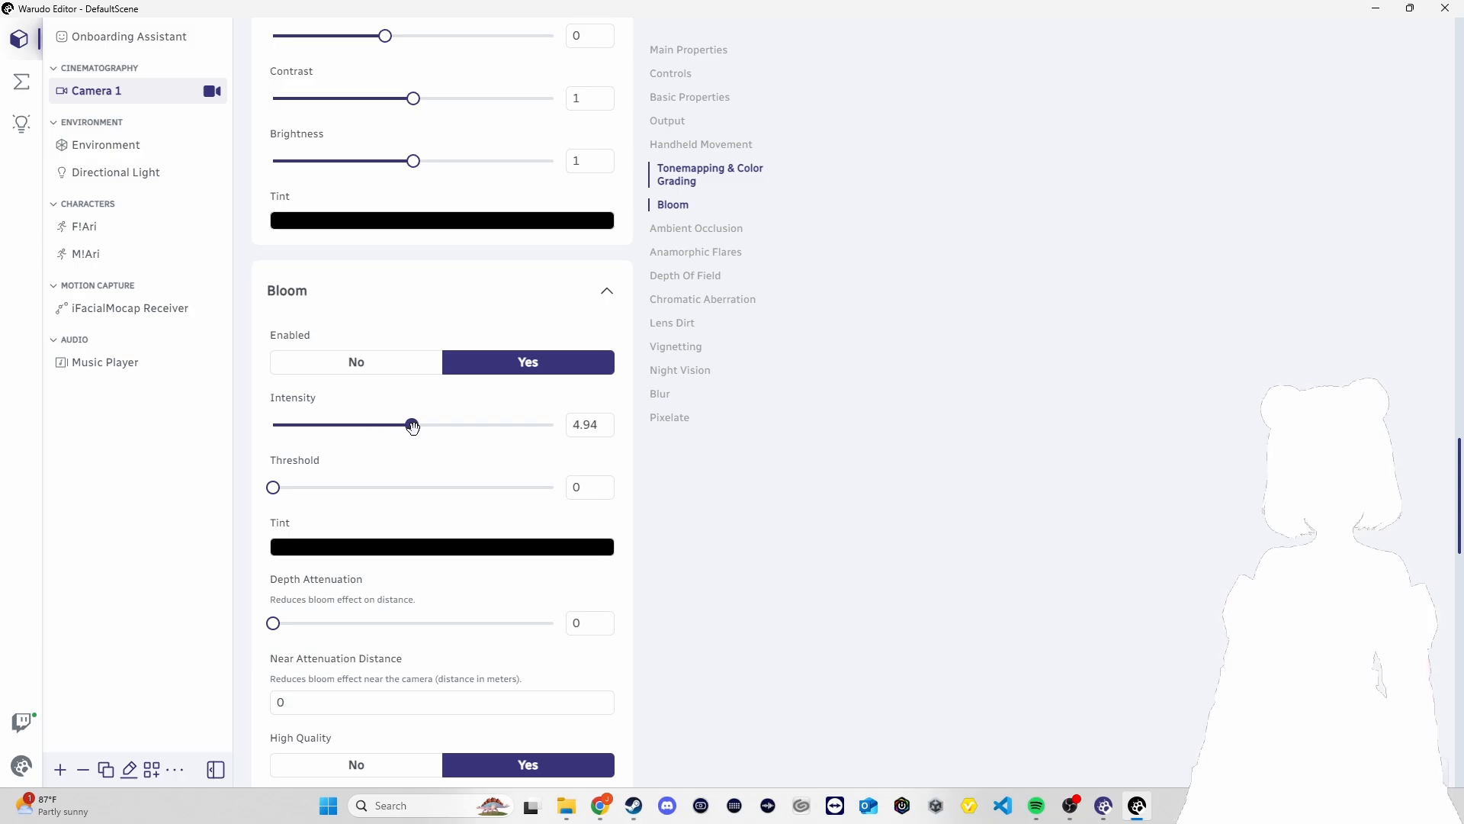
left_click_drag(440, 427, 394, 425)
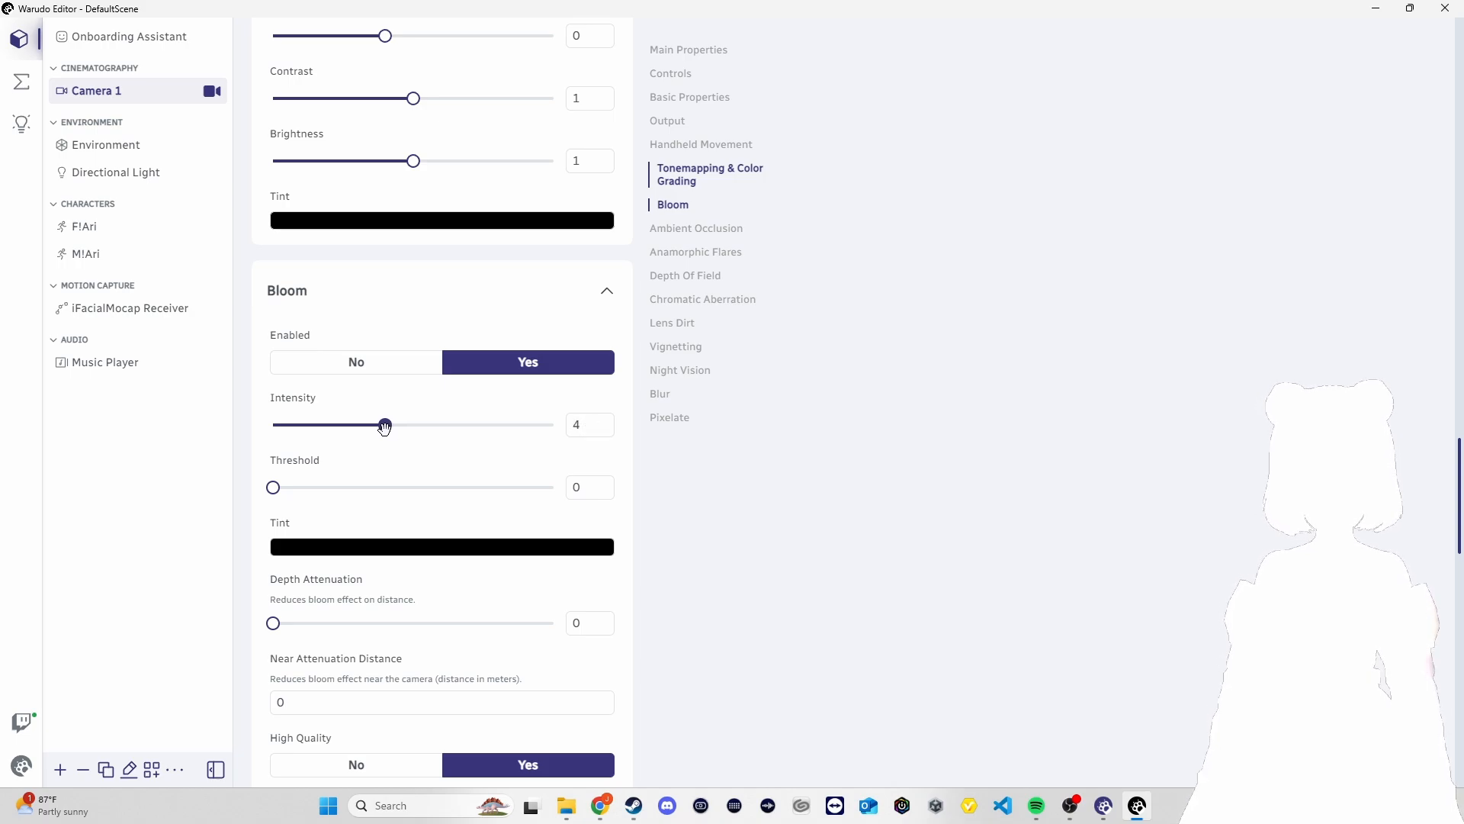
left_click_drag(384, 426, 262, 438)
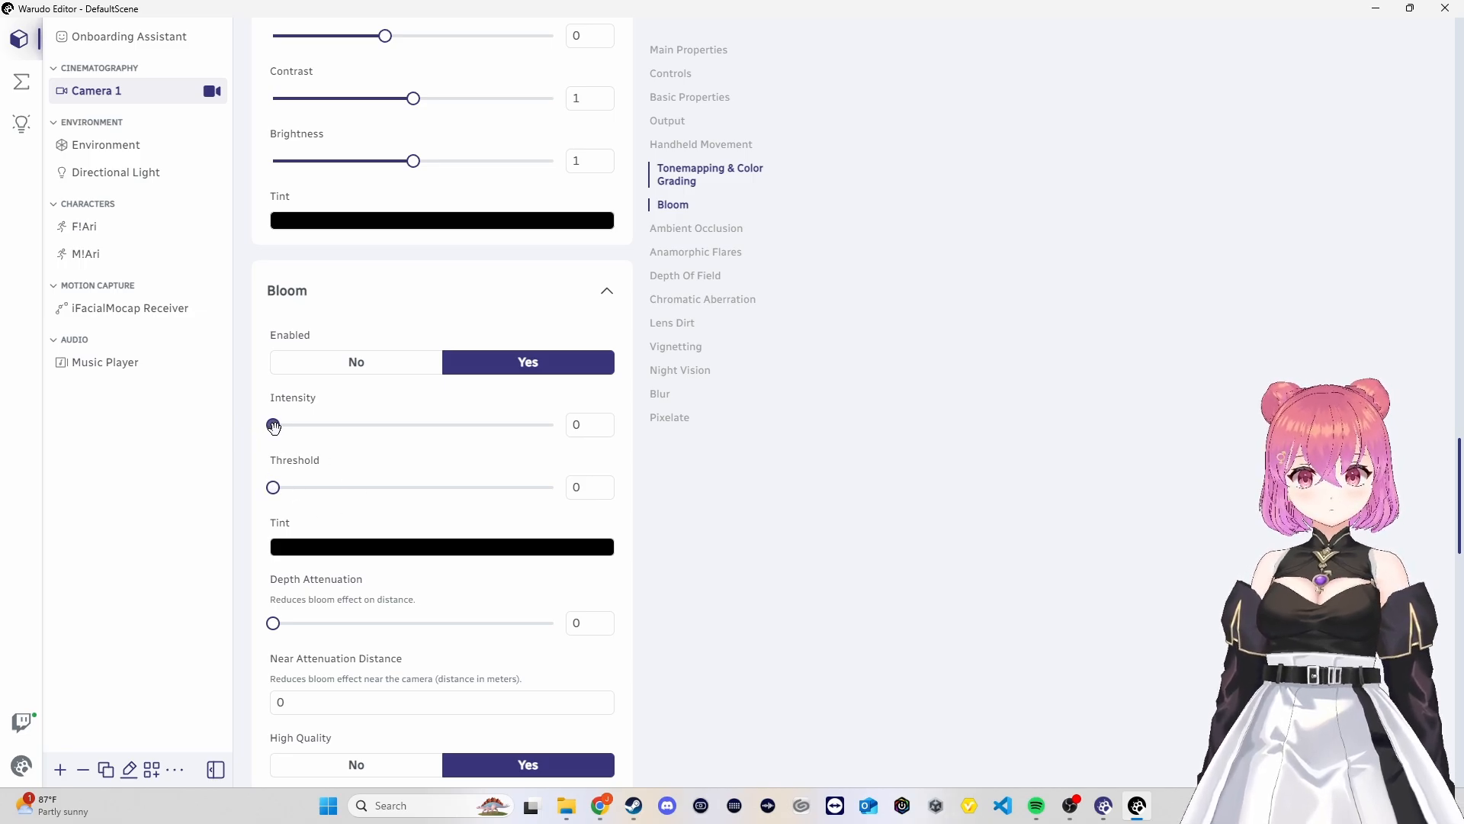
Raise Camera 1's bloom intensity again to about 3.8 and reset it to 0
left_click_drag(273, 426, 380, 425)
left_click_drag(271, 490, 224, 499)
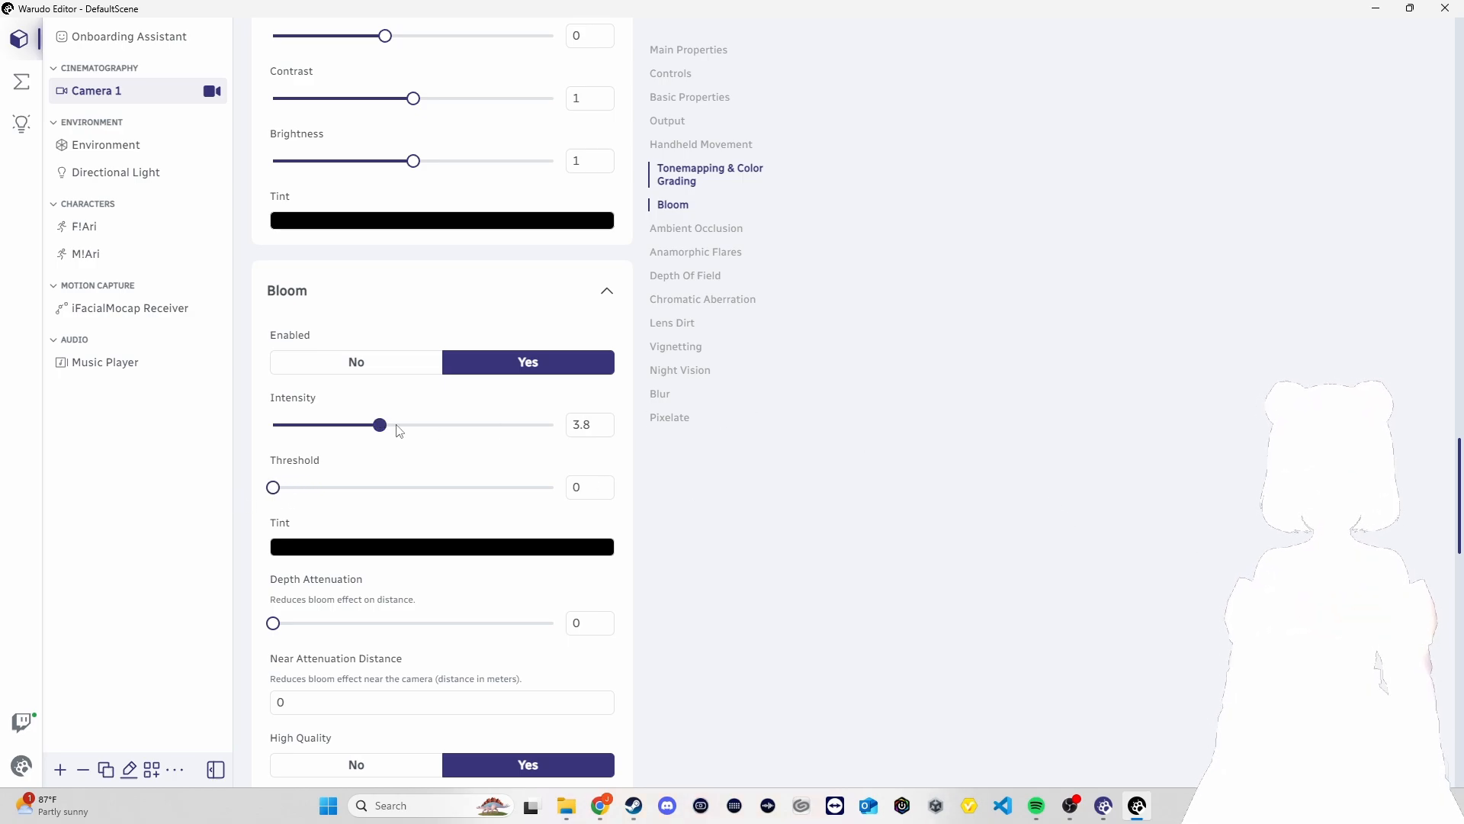
left_click_drag(593, 422, 569, 429)
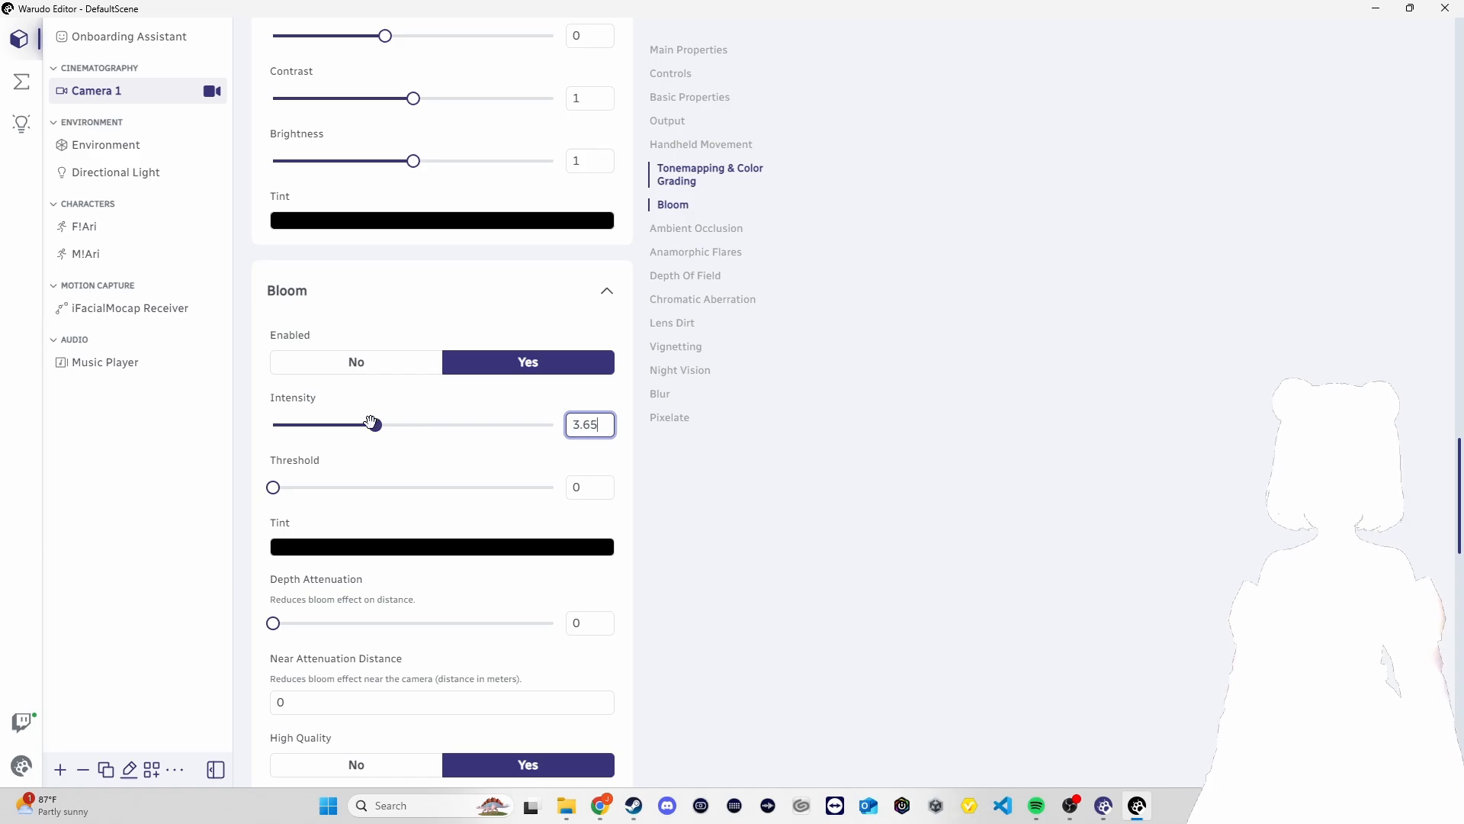
type("0")
left_click(153, 490)
In the Model Swap blueprint, move the lower chain's Spawn Particle and Delay Control Flow nodes farther right, past the upper chain's last node
left_click(20, 86)
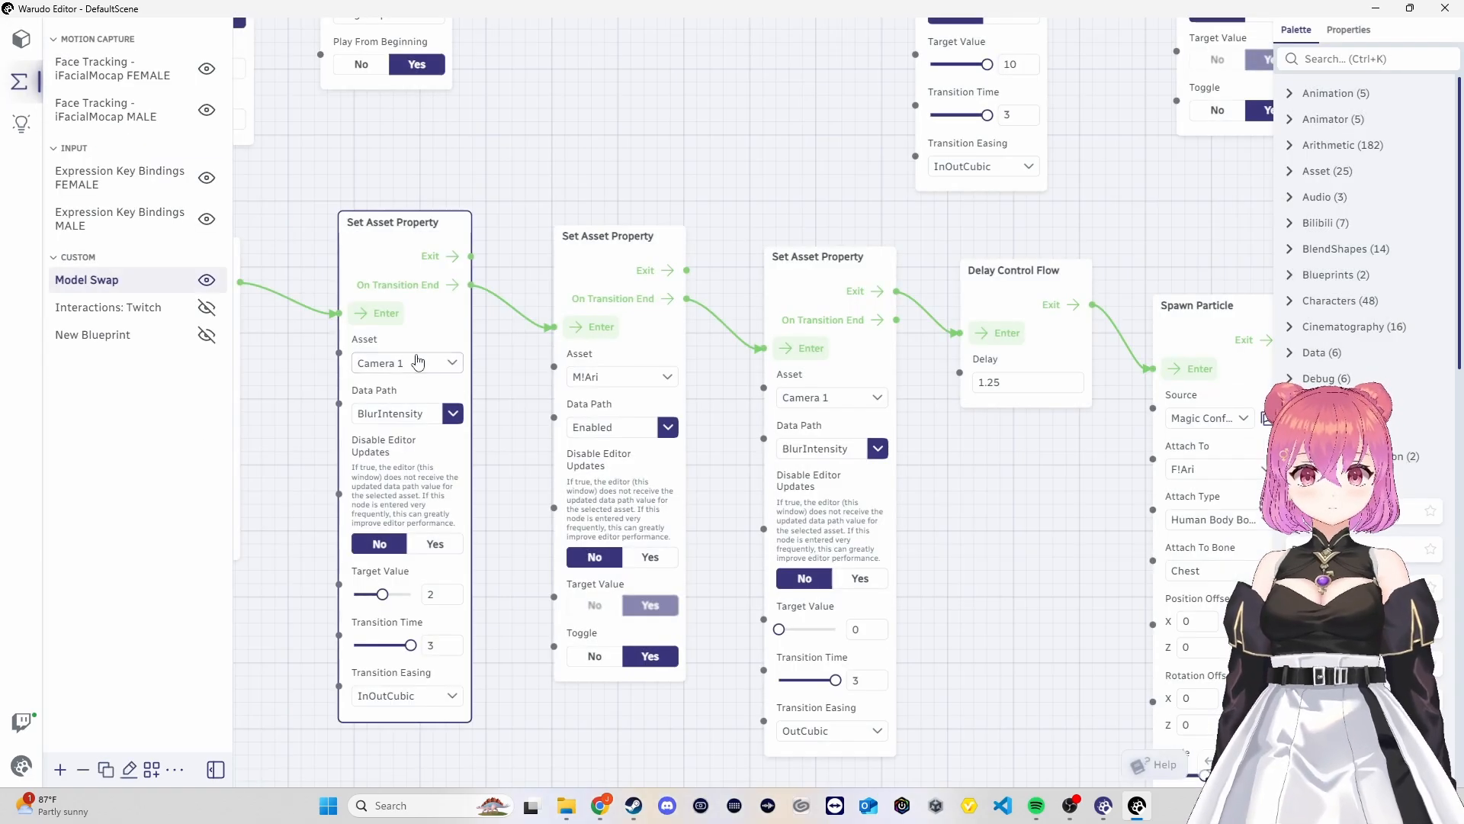
scroll(739, 381, "down", 6)
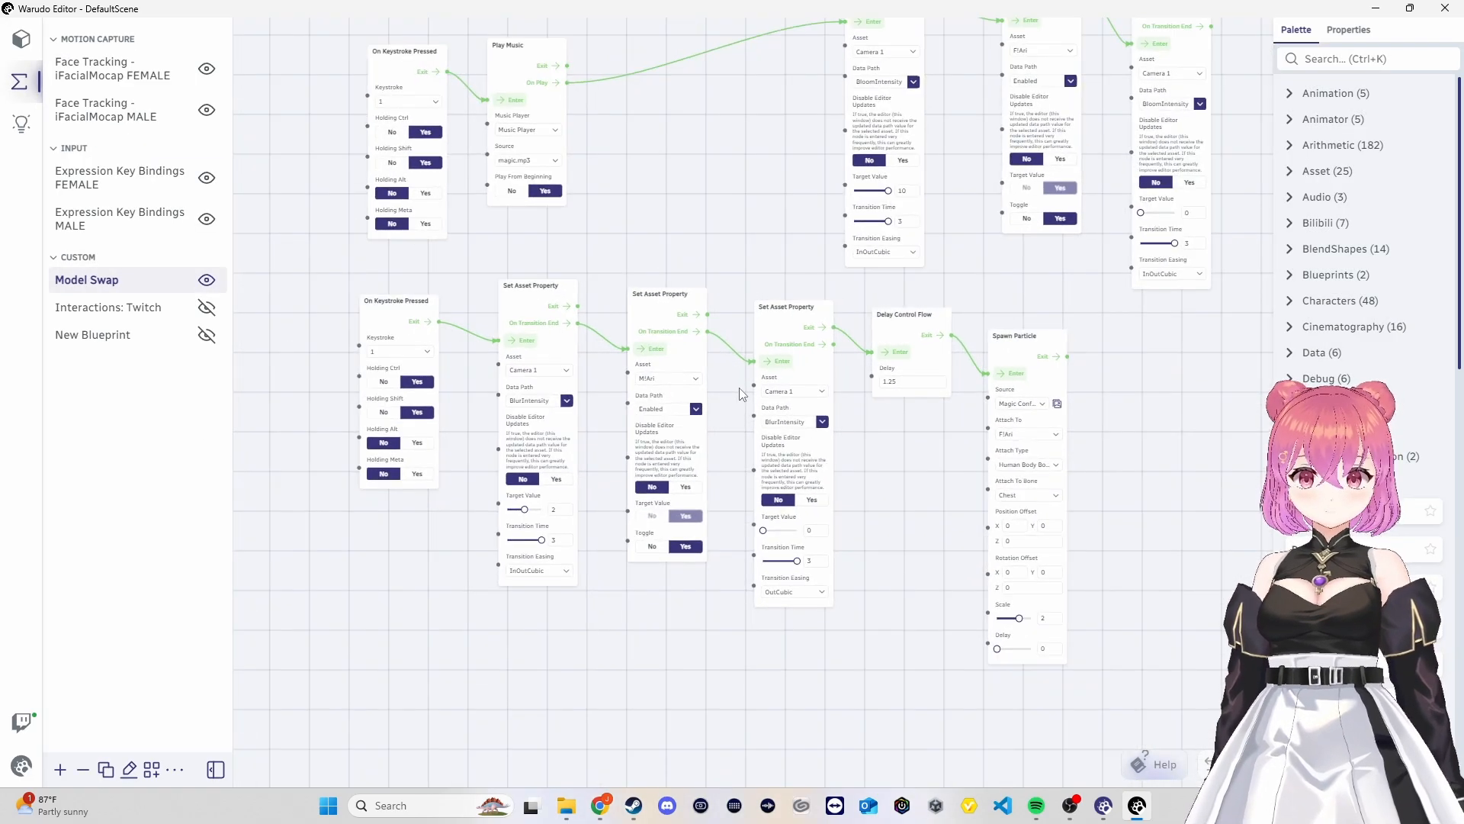
scroll(779, 269, "up", 4)
left_click_drag(689, 223, 448, 289)
scroll(635, 285, "down", 2)
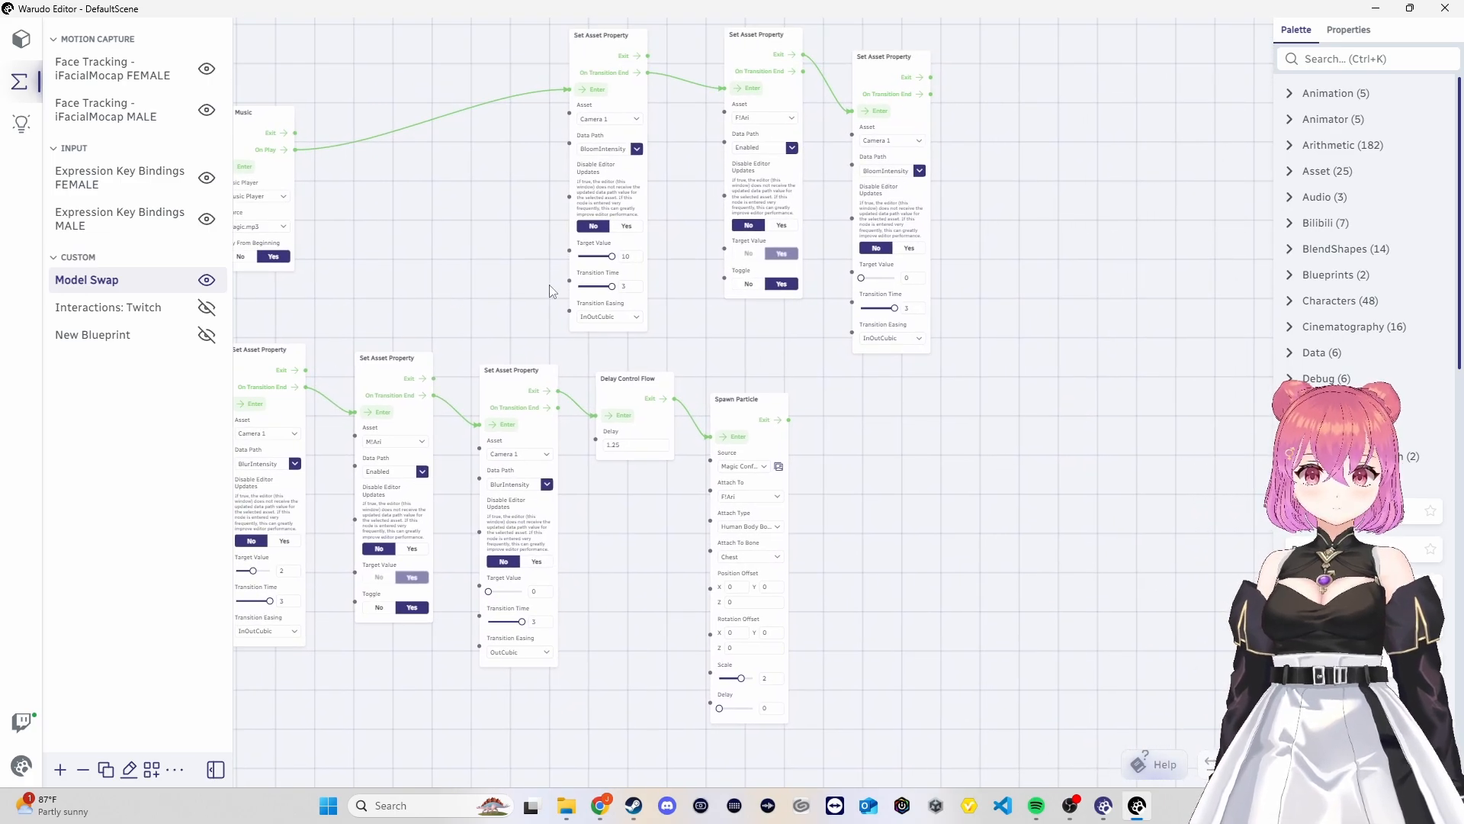
left_click_drag(744, 399, 1106, 386)
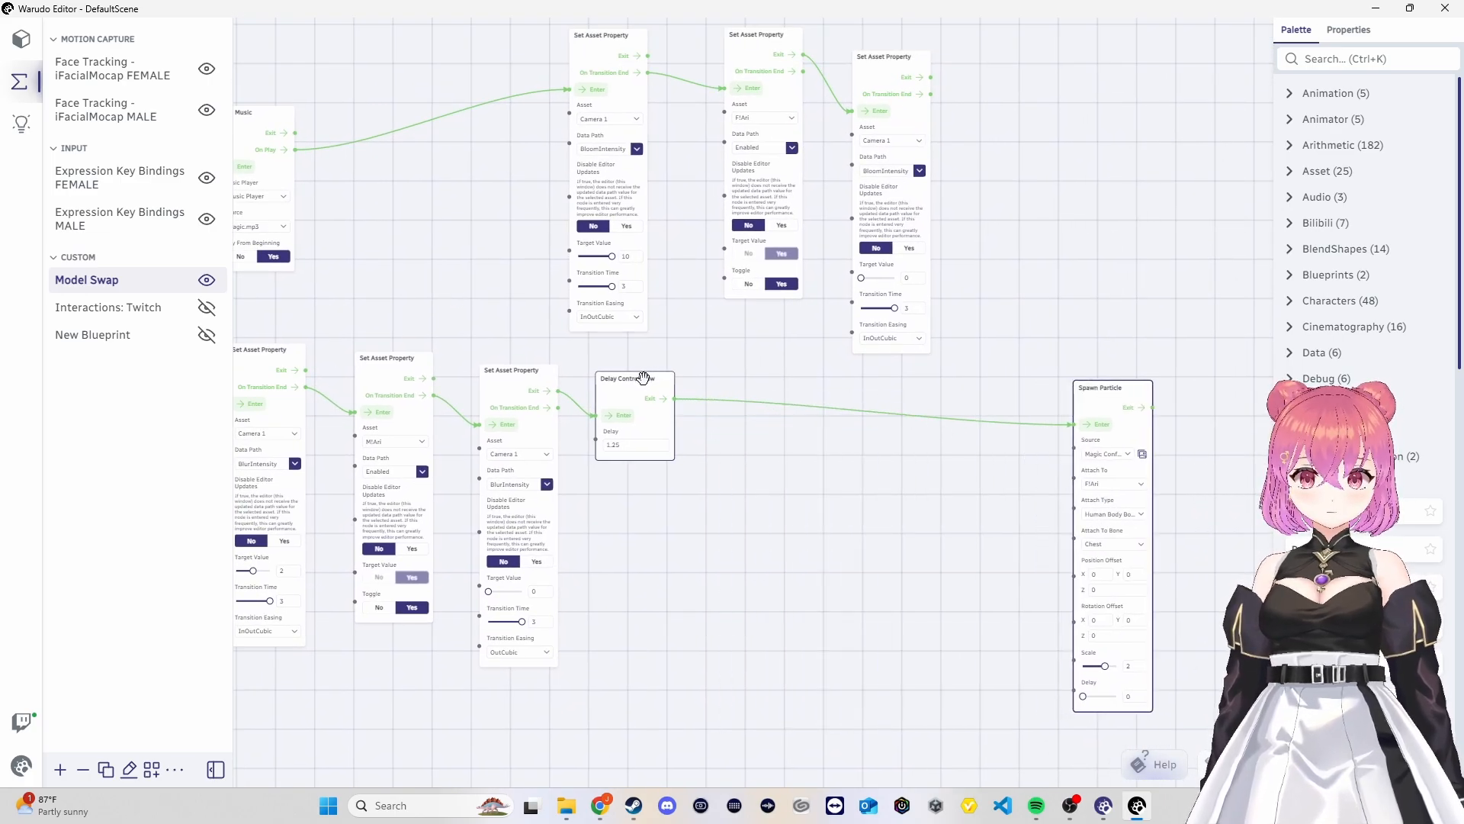
left_click_drag(645, 379, 988, 387)
Move the lower chain's three Set Asset Property nodes right, spacing them out beneath the upper chain's matching nodes
left_click(537, 382)
left_click_drag(536, 382, 1120, 385)
left_click_drag(407, 377, 770, 400)
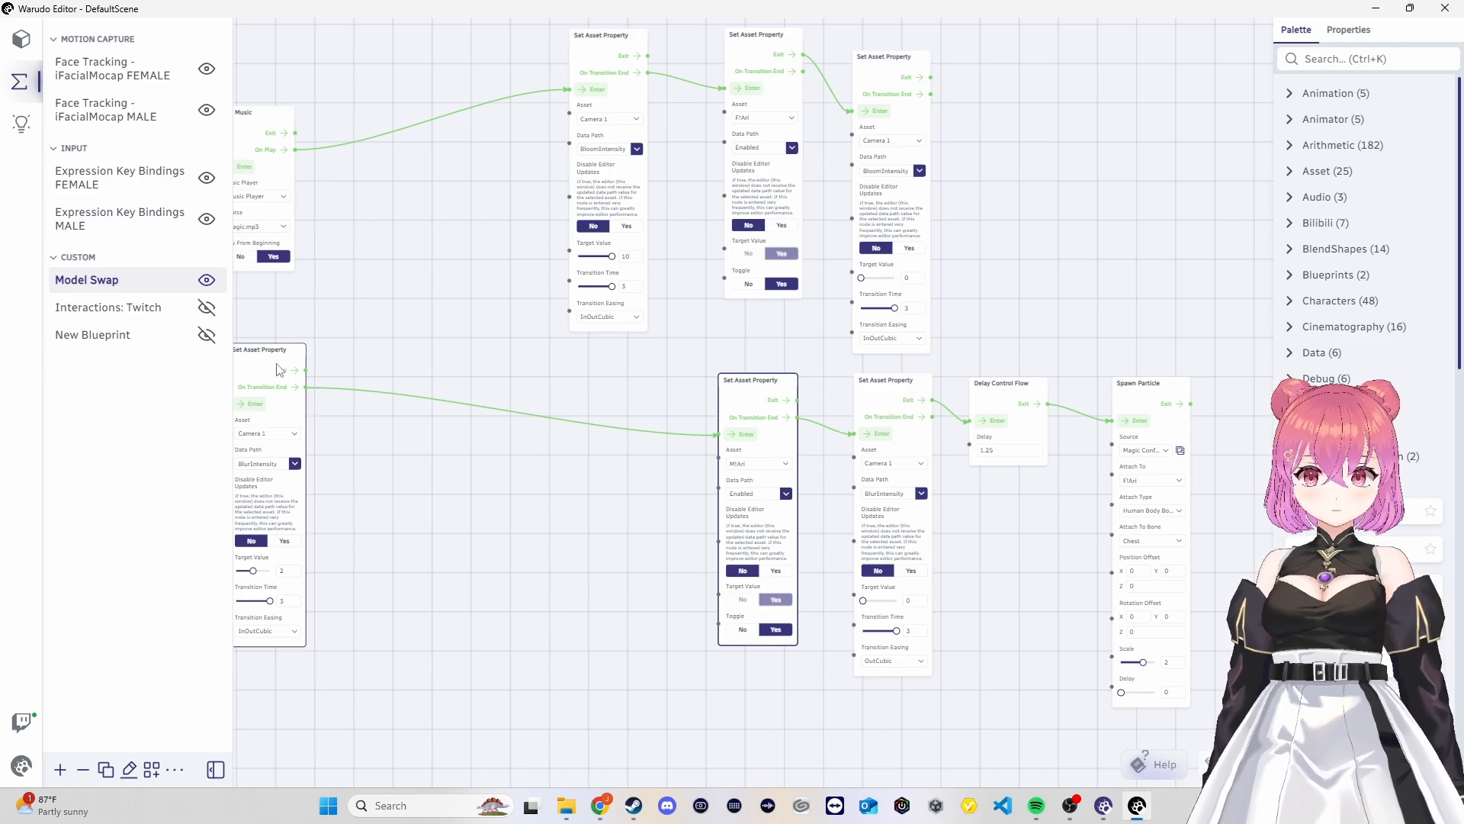
left_click_drag(260, 351, 606, 377)
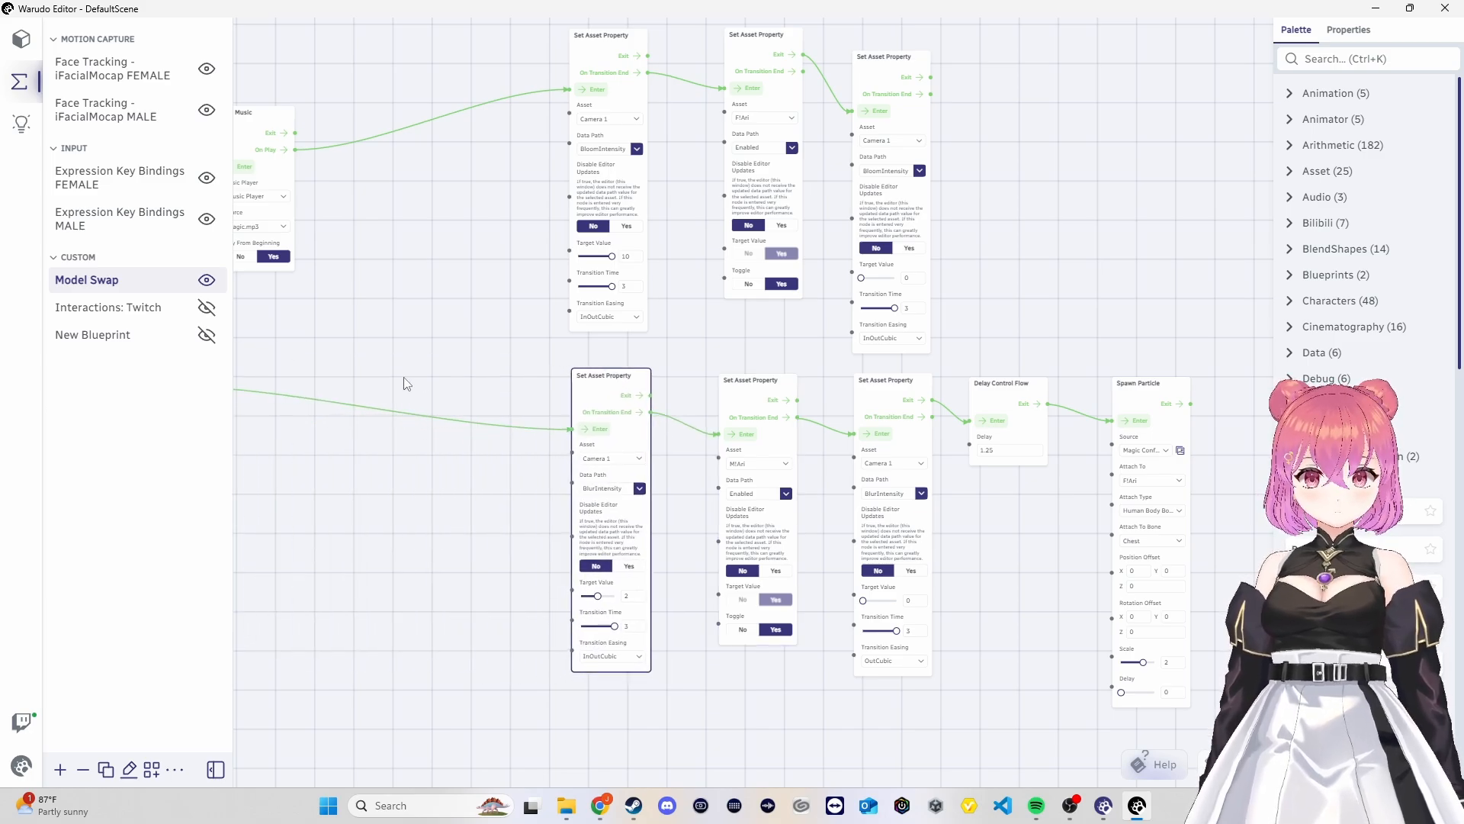
Move Play Music and both On Keystroke Pressed nodes right and slightly up, closer to the Set Asset Property nodes
left_click_drag(407, 384, 726, 386)
left_click(587, 116)
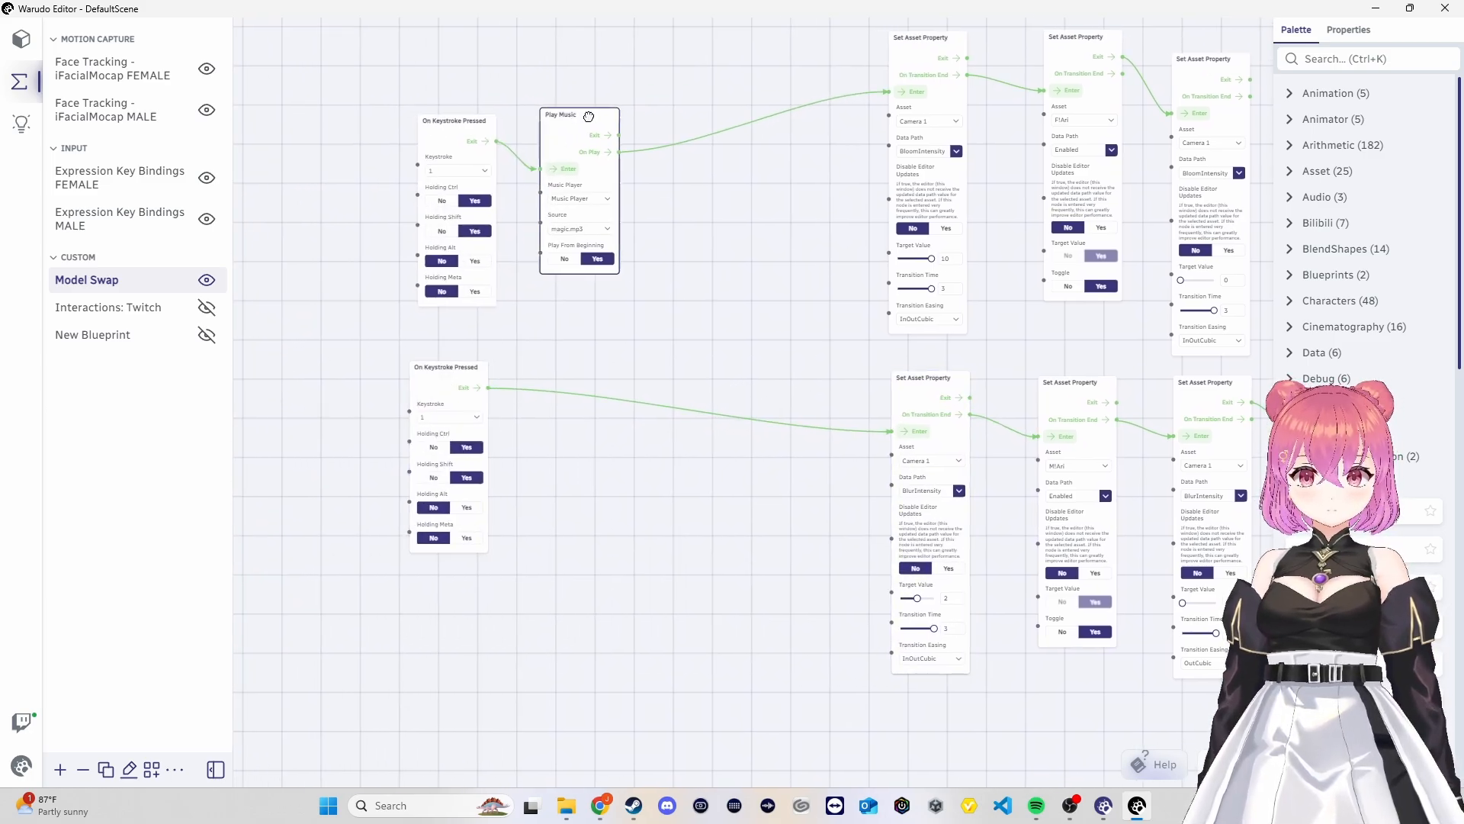
left_click_drag(589, 116, 721, 75)
left_click_drag(461, 121, 514, 74)
left_click_drag(452, 363, 521, 344)
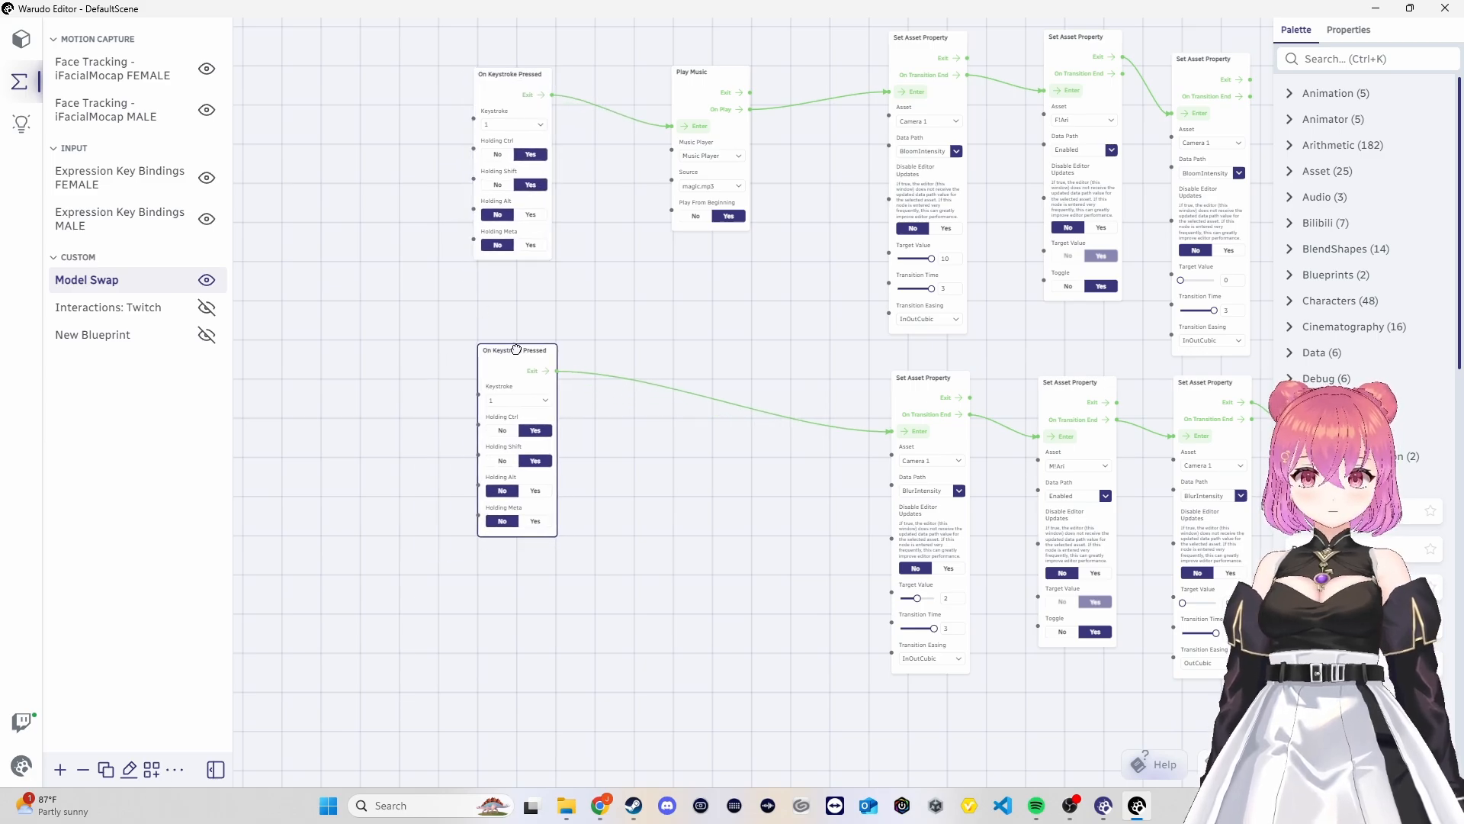
Nudge the lower chain's first Set Asset Property node so it sits directly beneath the upper chain's first one
left_click_drag(756, 346, 678, 379)
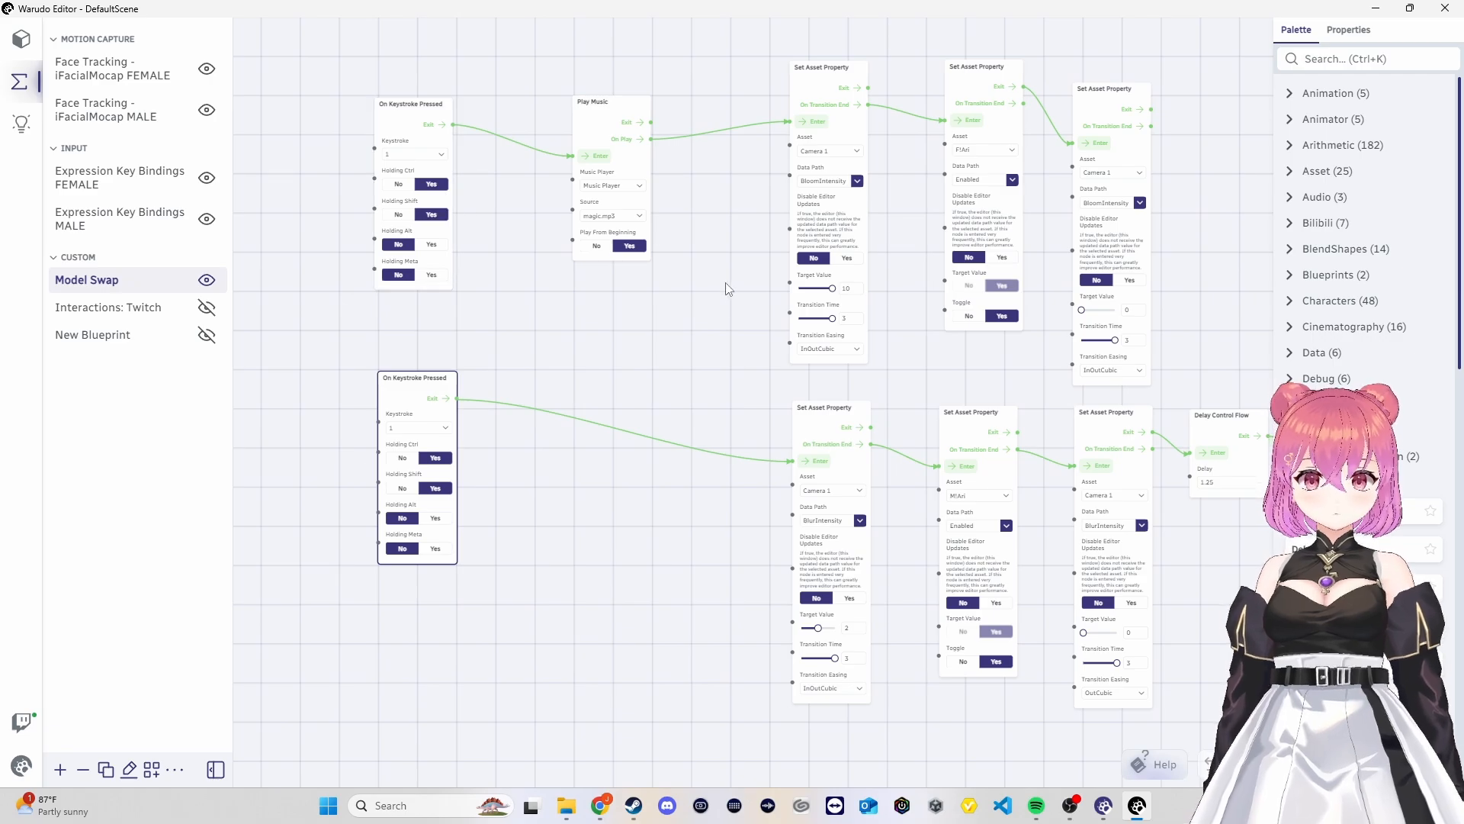
left_click_drag(725, 287, 677, 281)
left_click(781, 415)
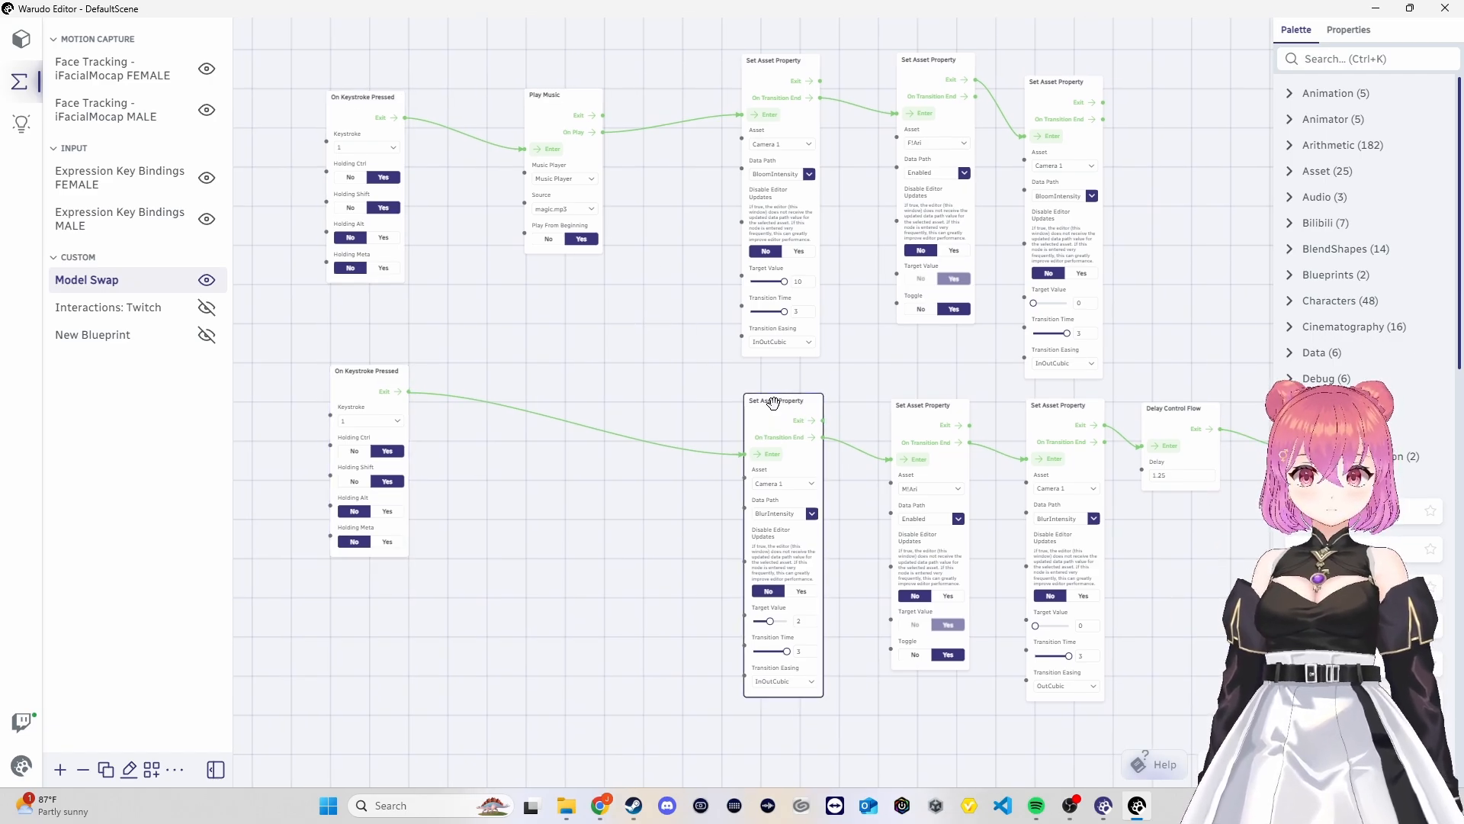
left_click_drag(773, 403, 769, 401)
left_click(375, 385)
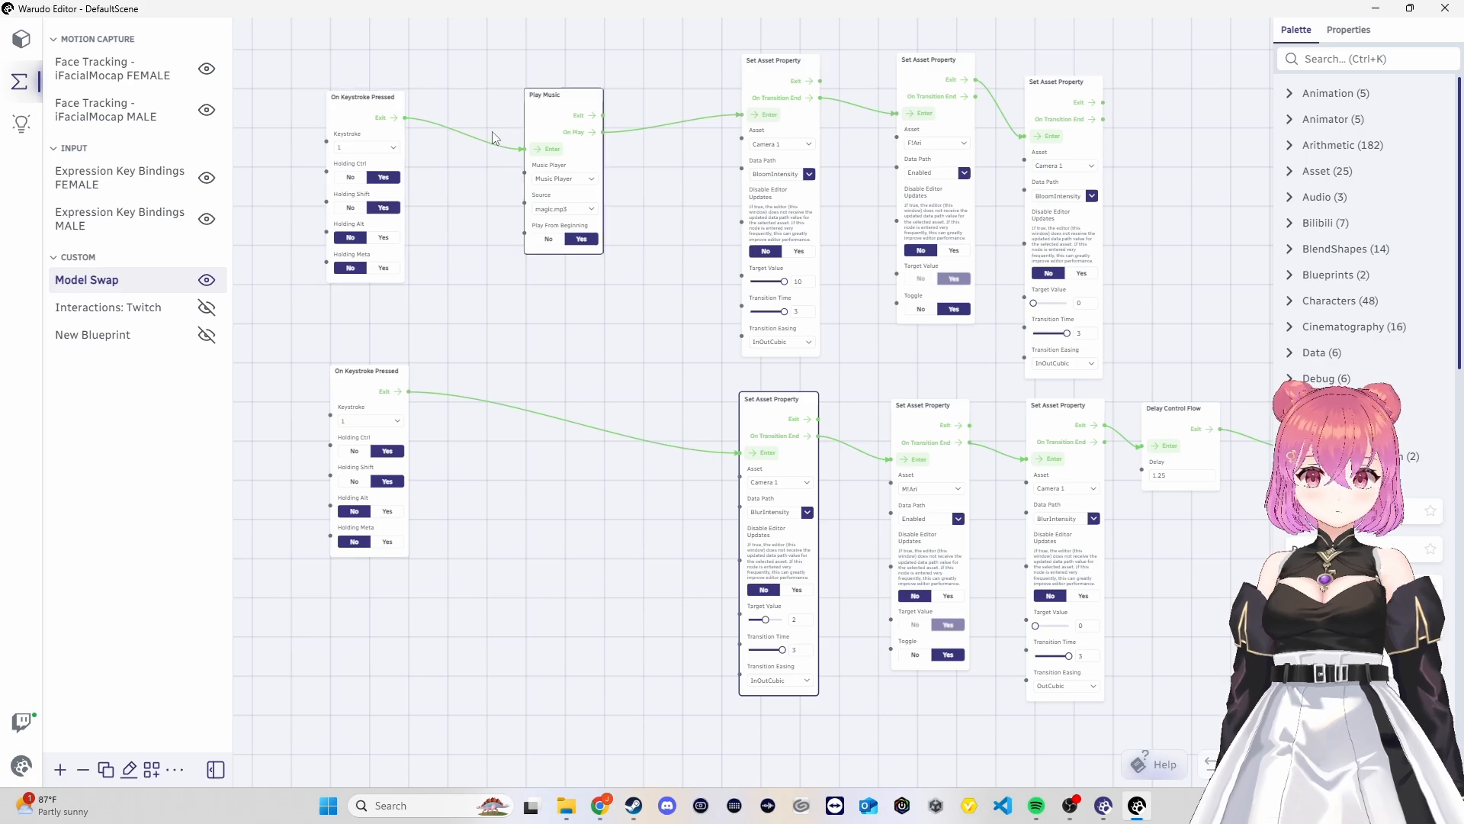
Set the Target Value of the upper chain's first BloomIntensity node to 4
left_click_drag(615, 256, 473, 259)
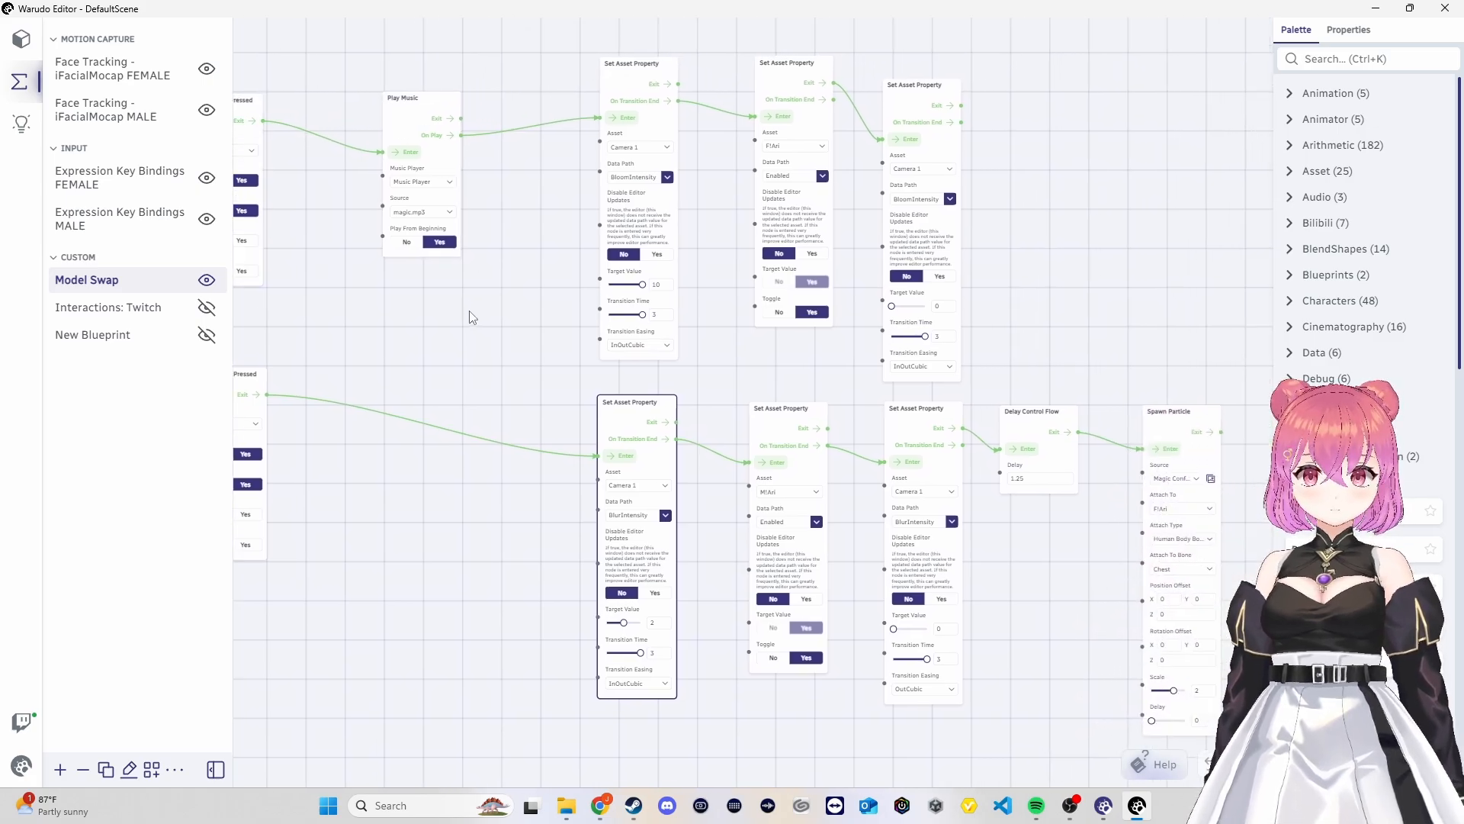
left_click_drag(470, 311, 327, 331)
scroll(388, 308, "up", 3)
left_click_drag(434, 328, 435, 428)
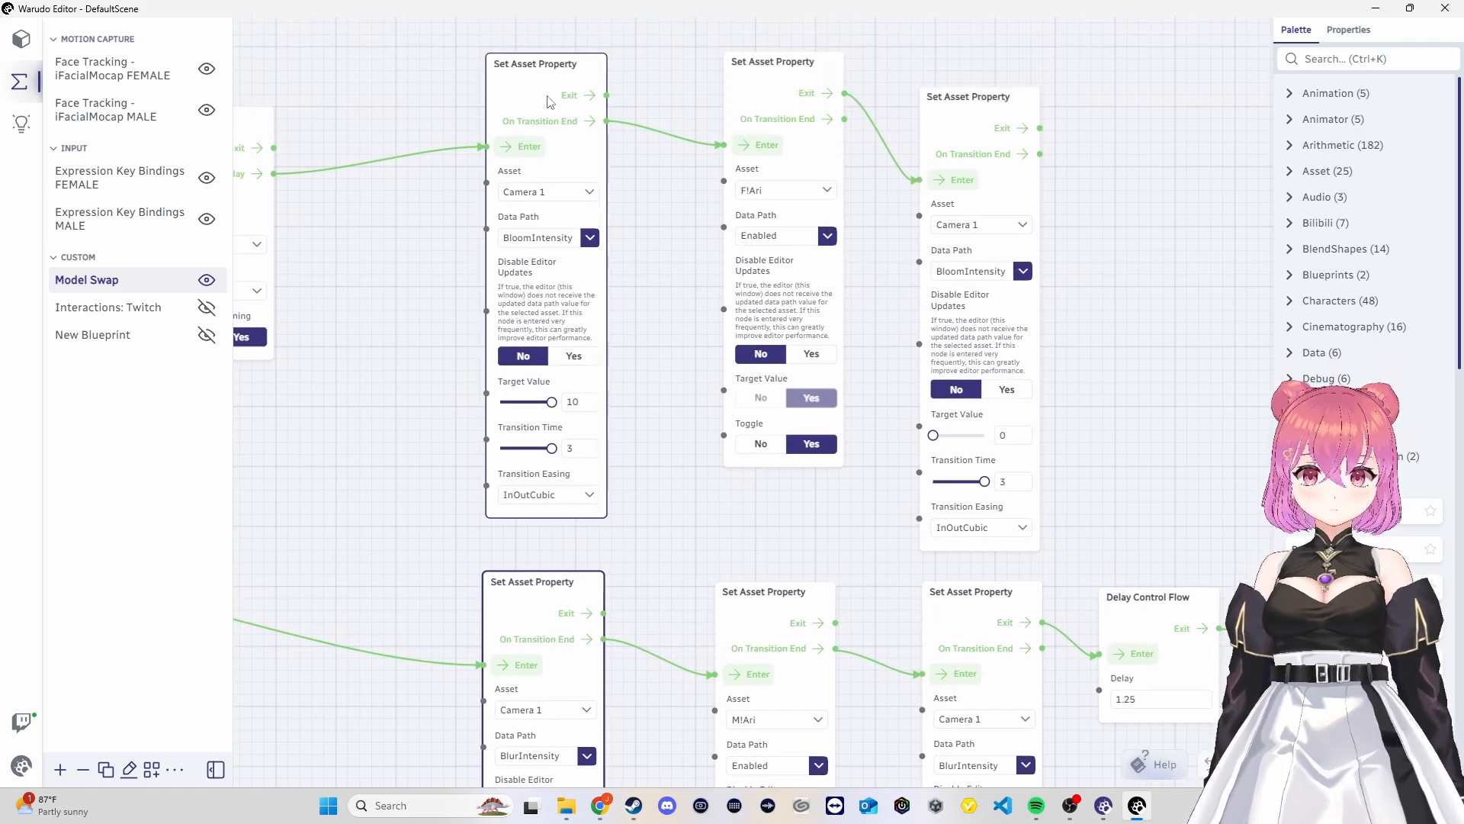
left_click_drag(471, 488, 478, 412)
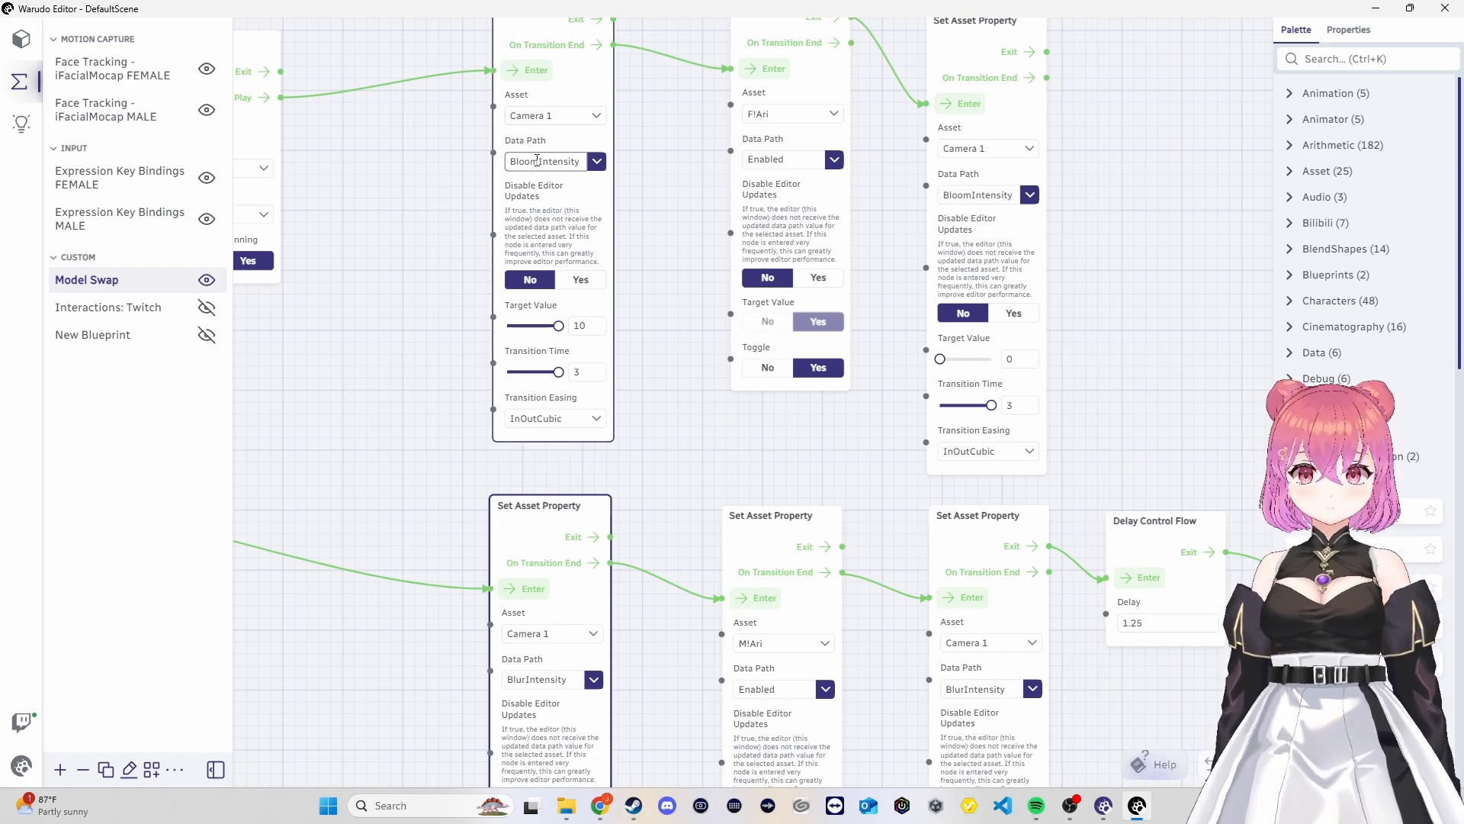
left_click(594, 331)
left_click(412, 357)
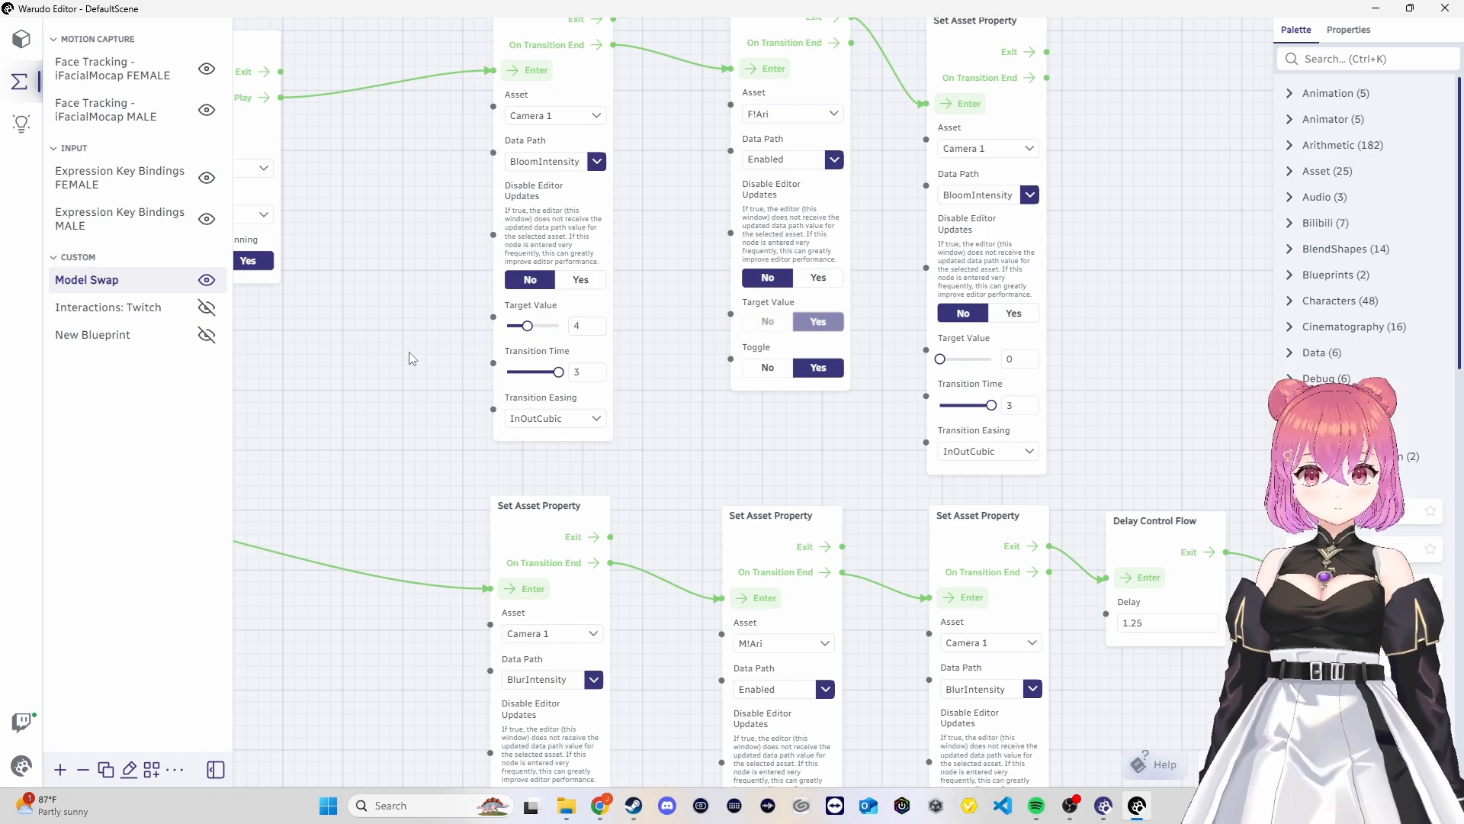
Compare the lower chain's first BlurIntensity node and the Enabled toggles of the F!Ari and M!Ari nodes
left_click_drag(420, 469, 492, 183)
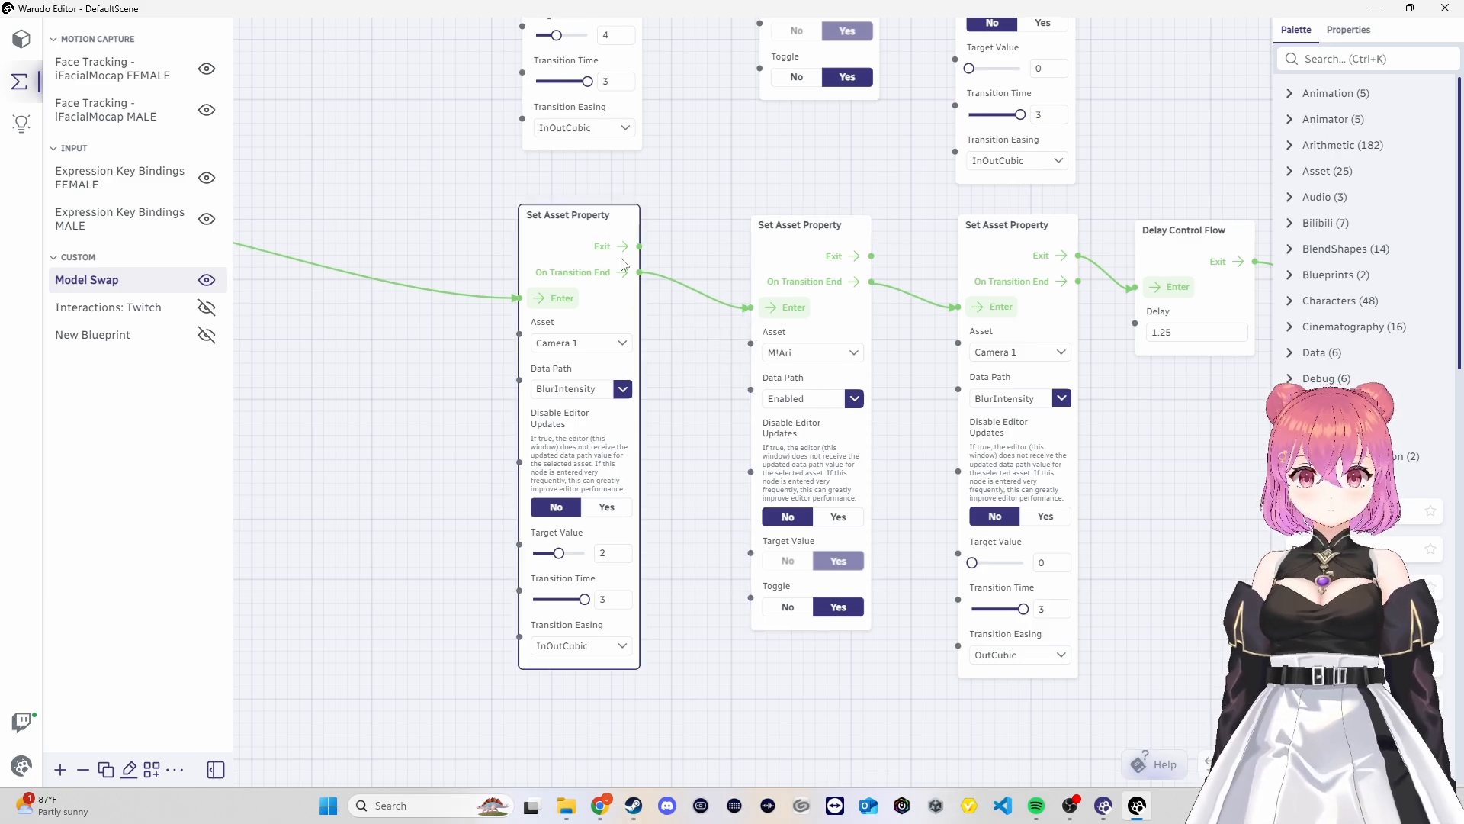
left_click_drag(686, 225, 495, 482)
scroll(494, 488, "down", 1)
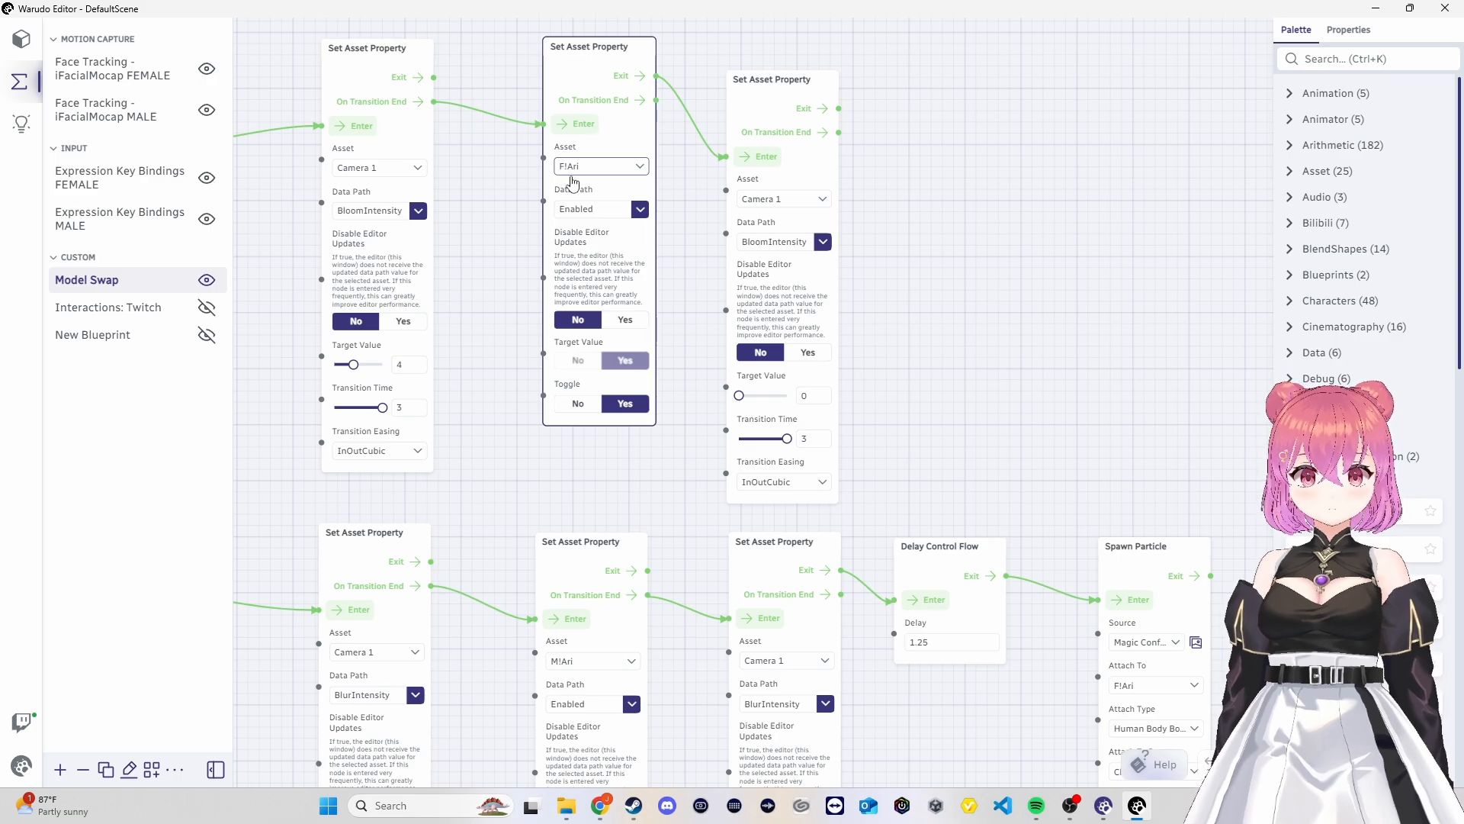
left_click_drag(504, 387, 465, 141)
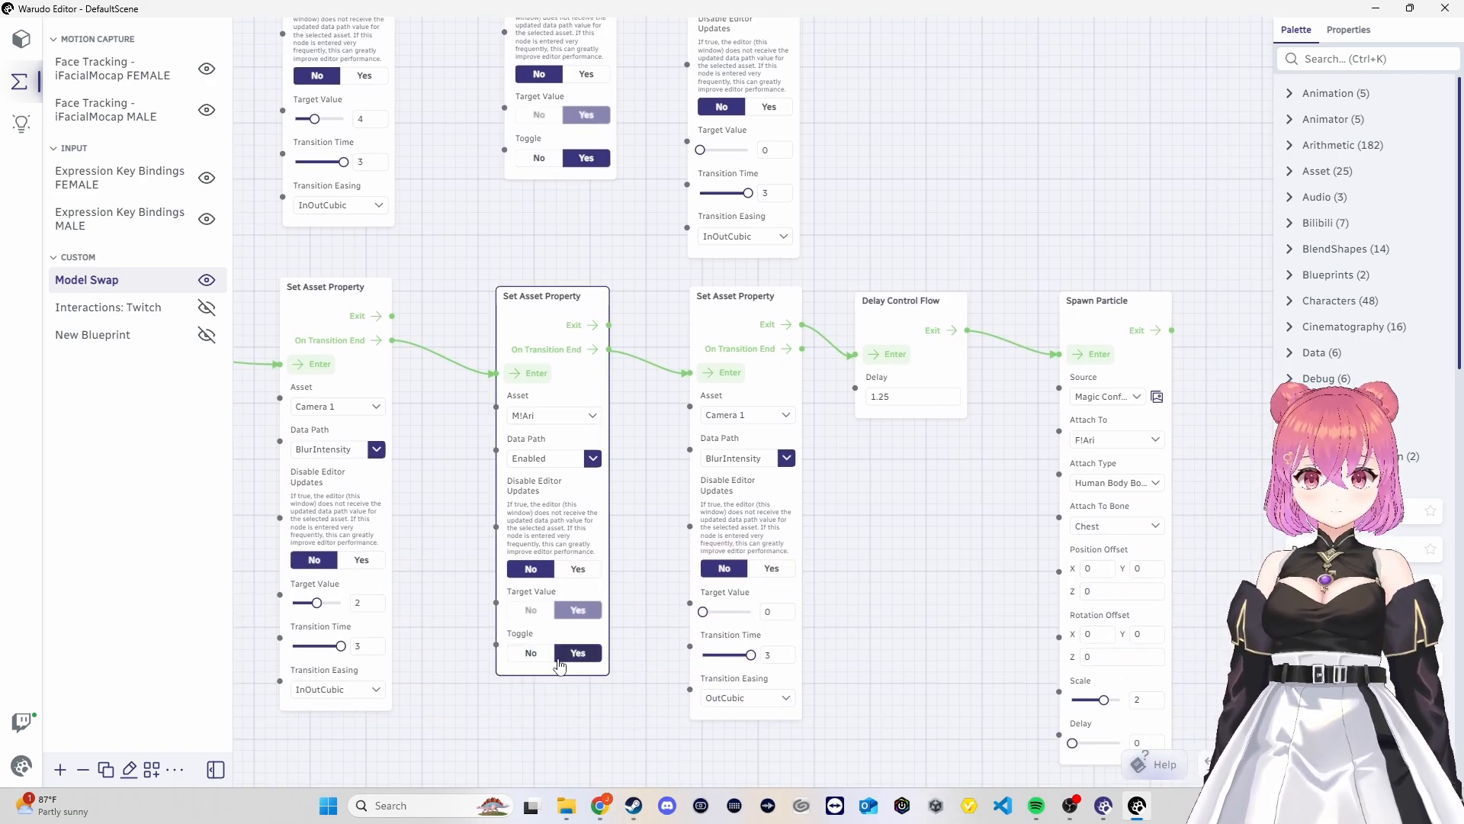
left_click_drag(443, 427, 439, 639)
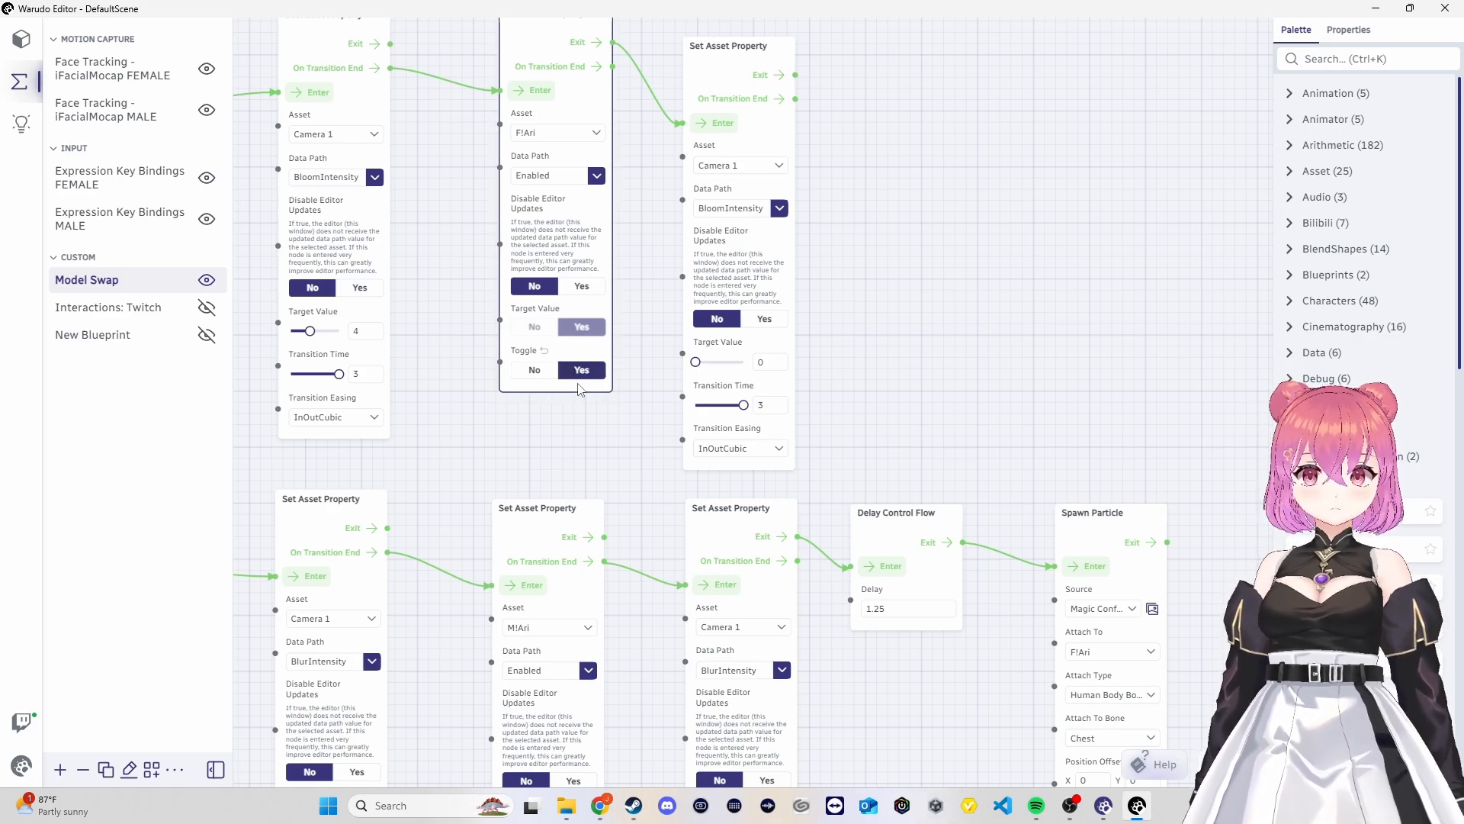
Move the upper chain's last BloomIntensity node up, level with the other two Set Asset Property nodes
left_click_drag(563, 447, 471, 420)
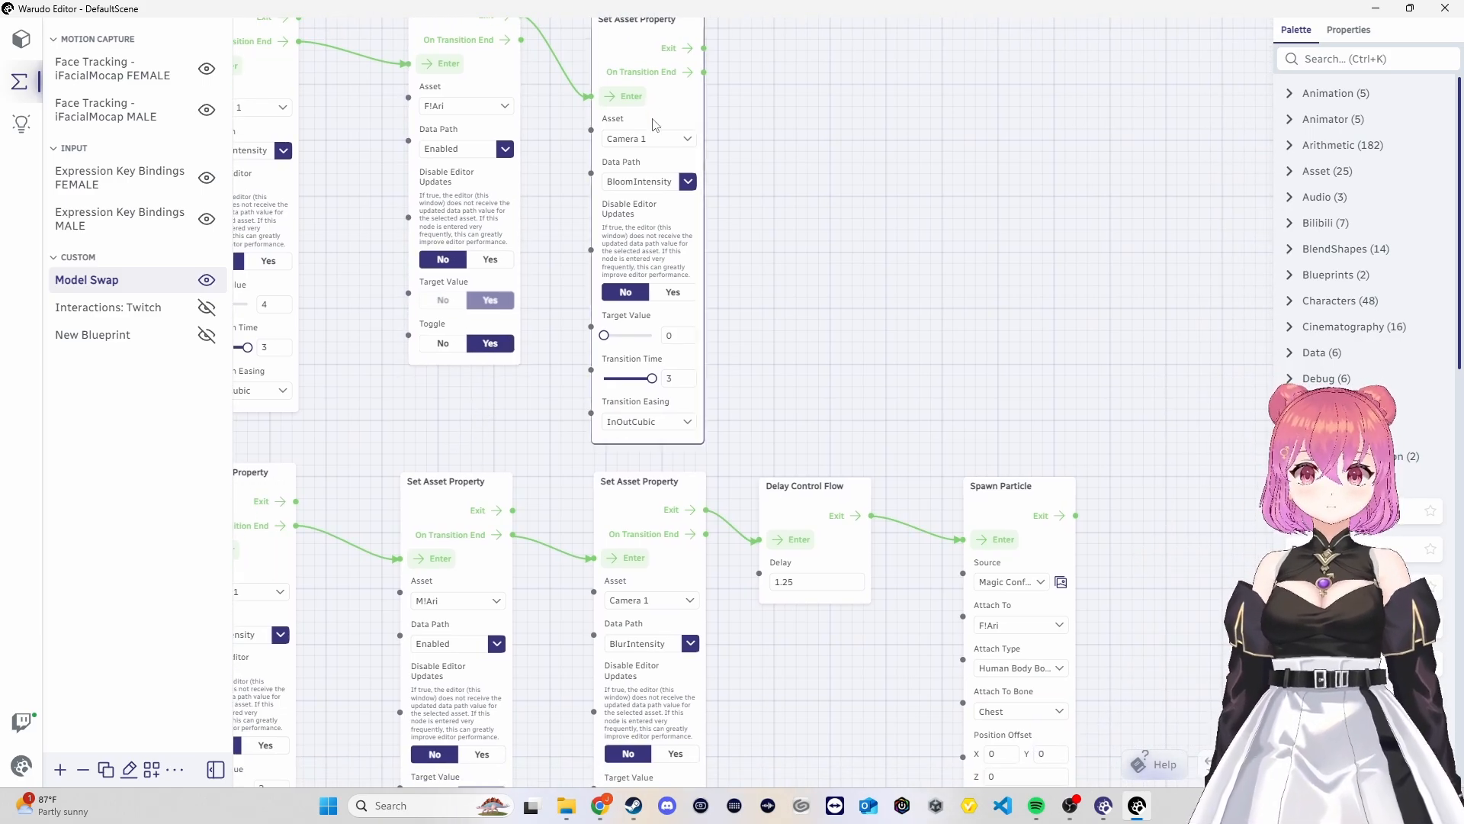
left_click_drag(864, 206, 857, 292)
left_click_drag(644, 103, 641, 71)
left_click_drag(810, 148, 1118, 148)
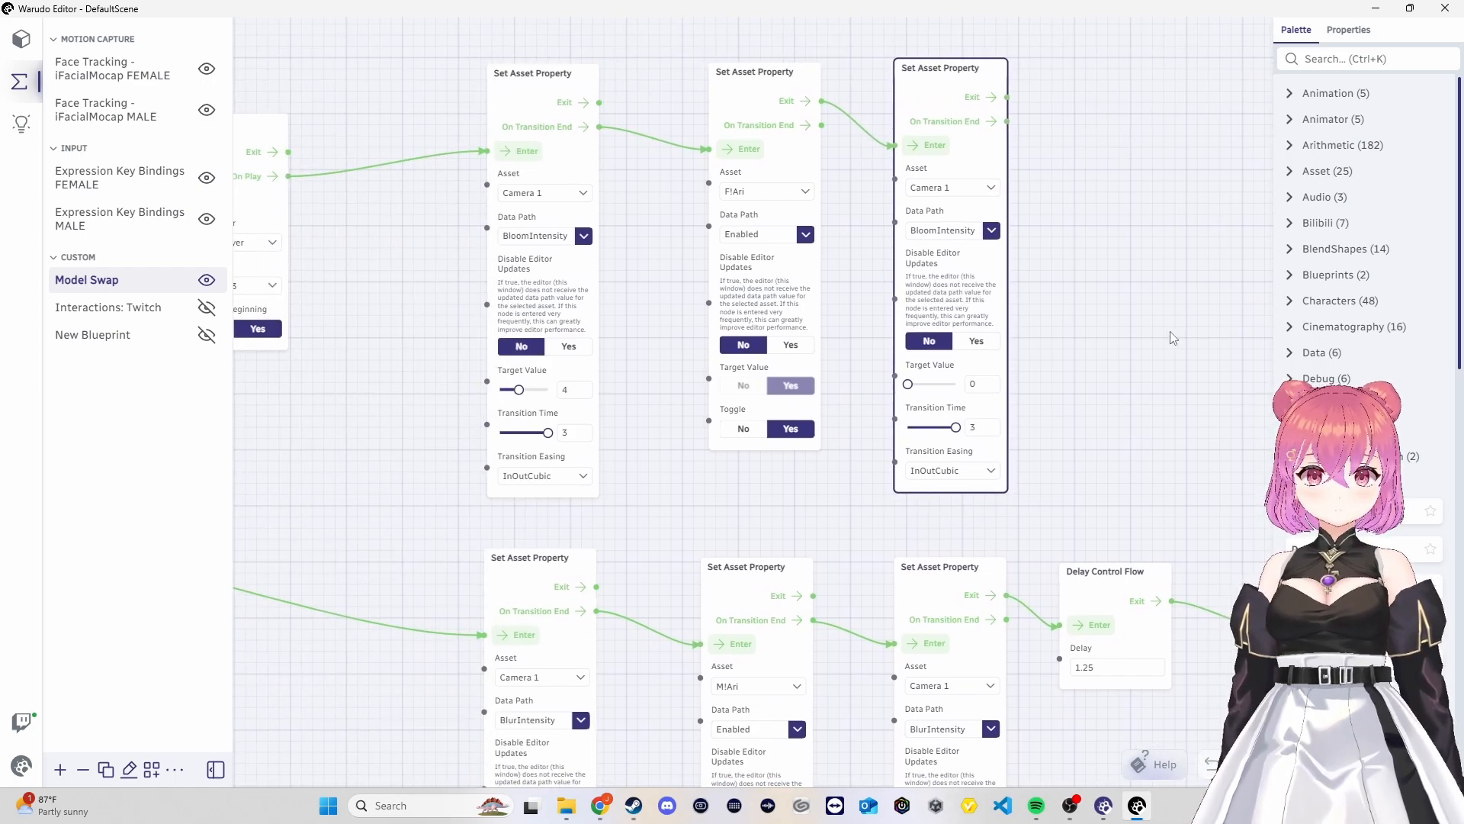
Examine the target values of both chains' last Set Asset Property nodes and the delay in Delay Control Flow
left_click_drag(1172, 337, 1034, 310)
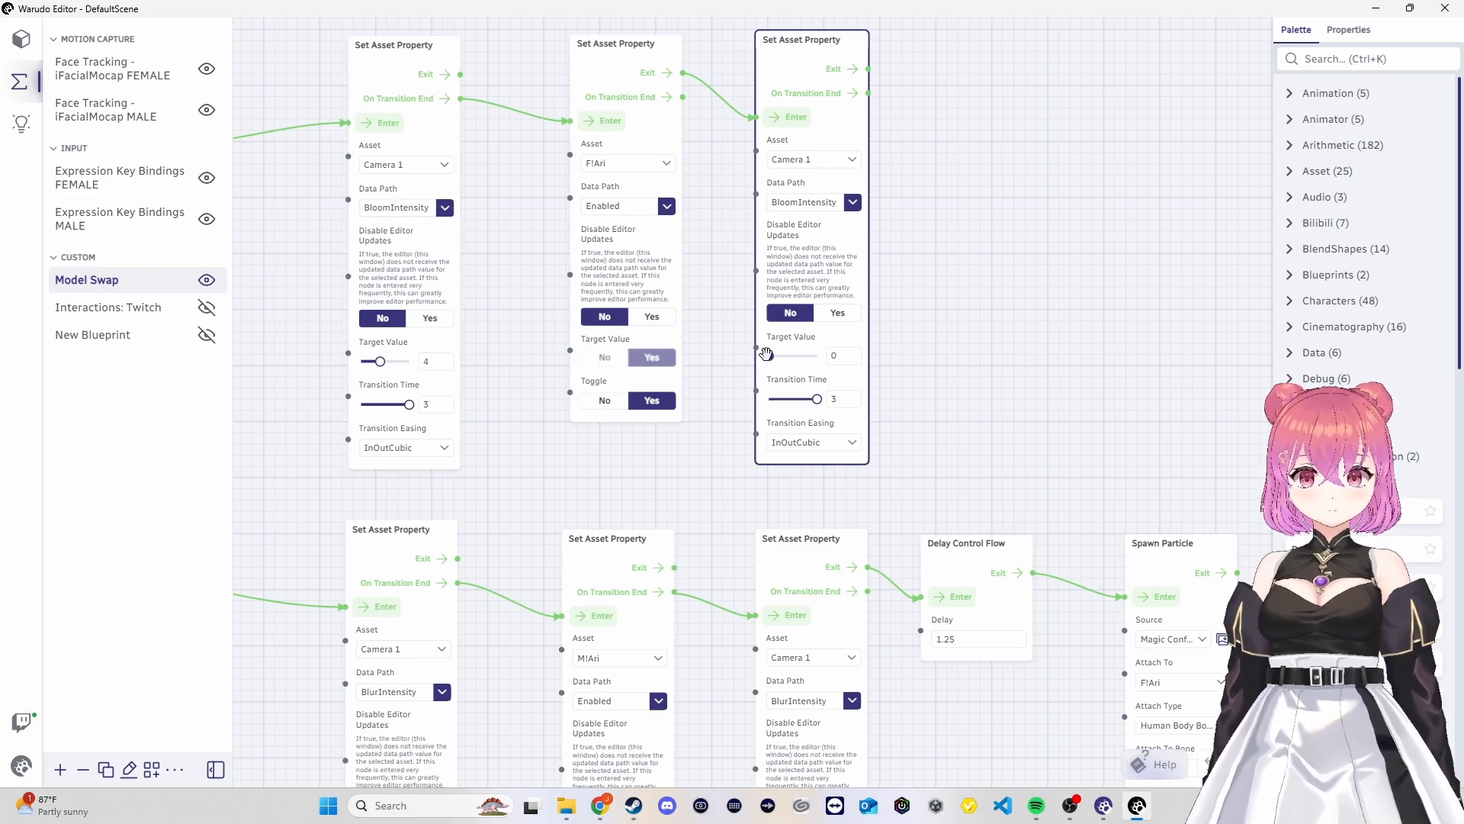
scroll(767, 355, "down", 5)
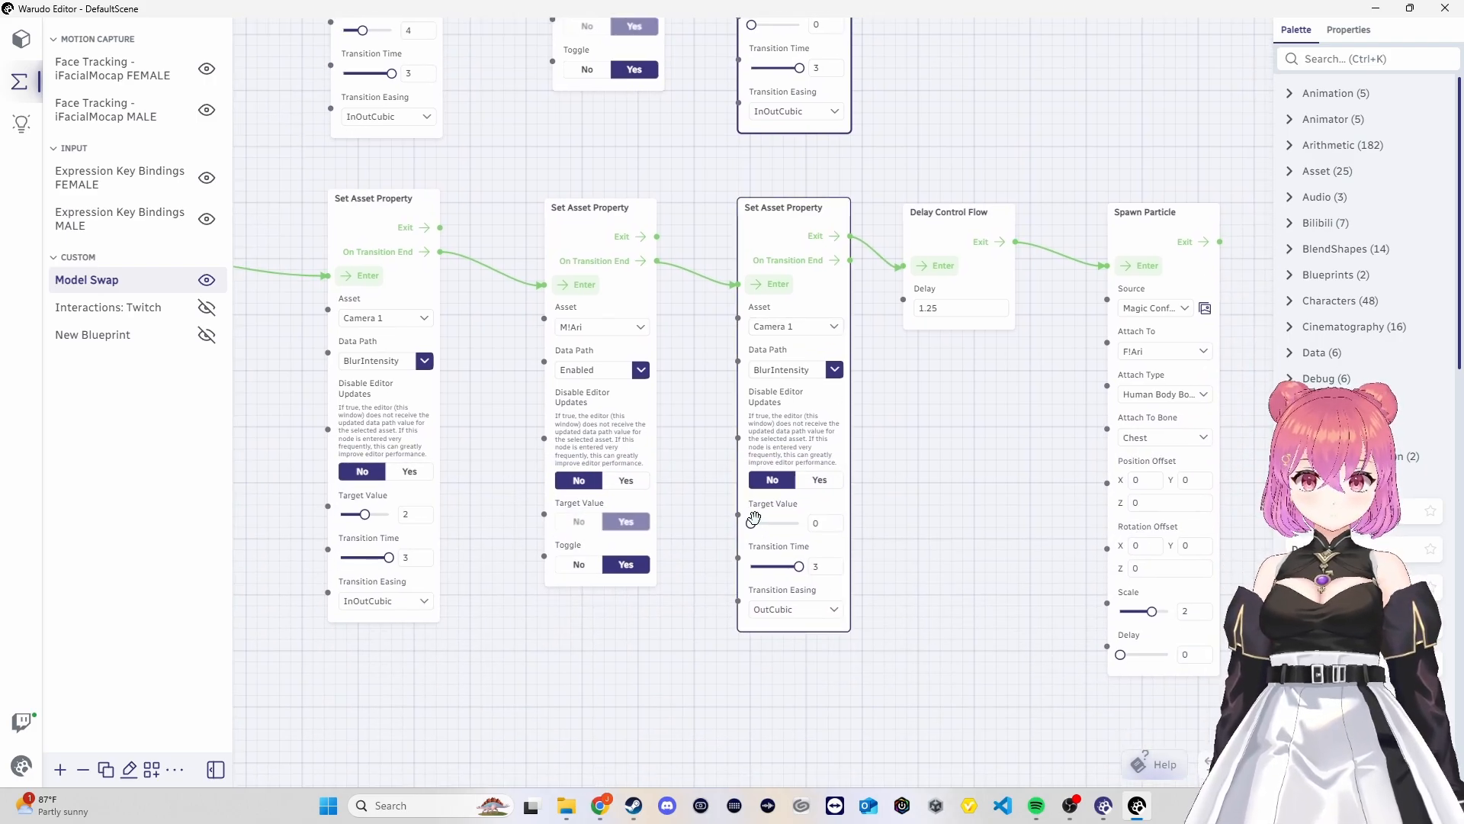
left_click_drag(984, 464, 644, 481)
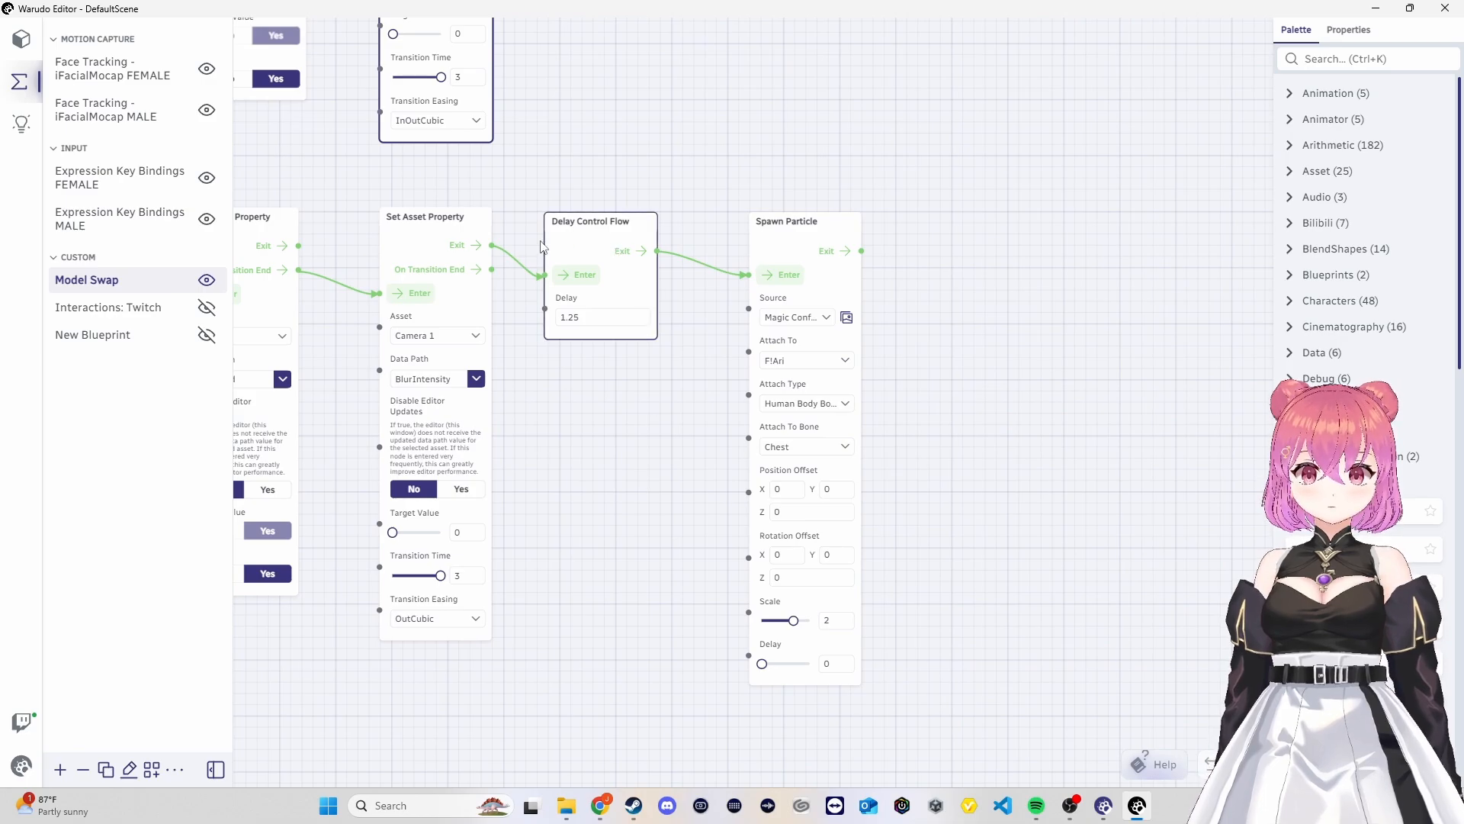
left_click(571, 317)
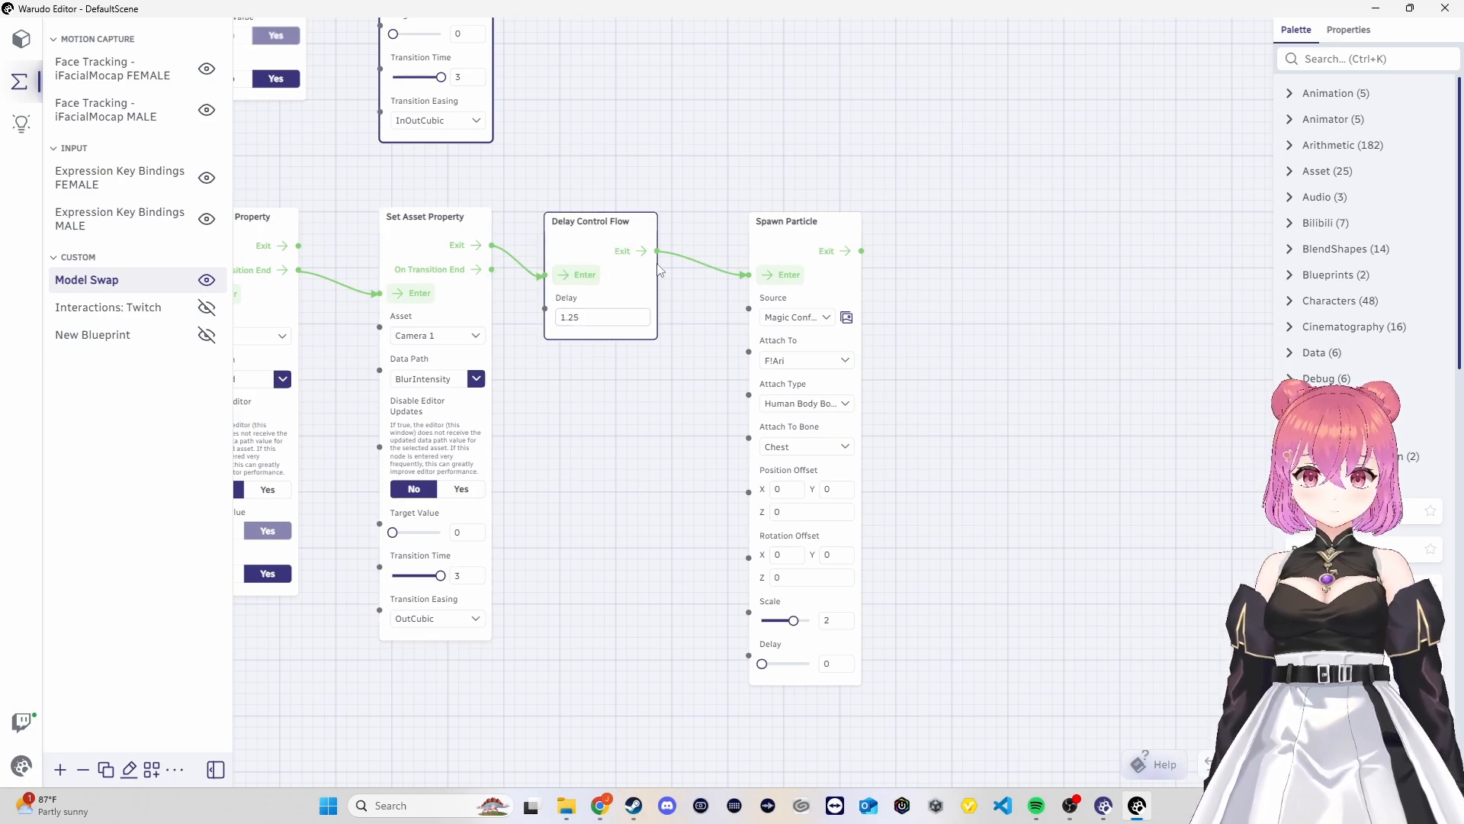
Nudge the Spawn Particle node slightly up and right, and view its available particle sources without changing the selection
left_click(800, 237)
left_click_drag(797, 224, 804, 219)
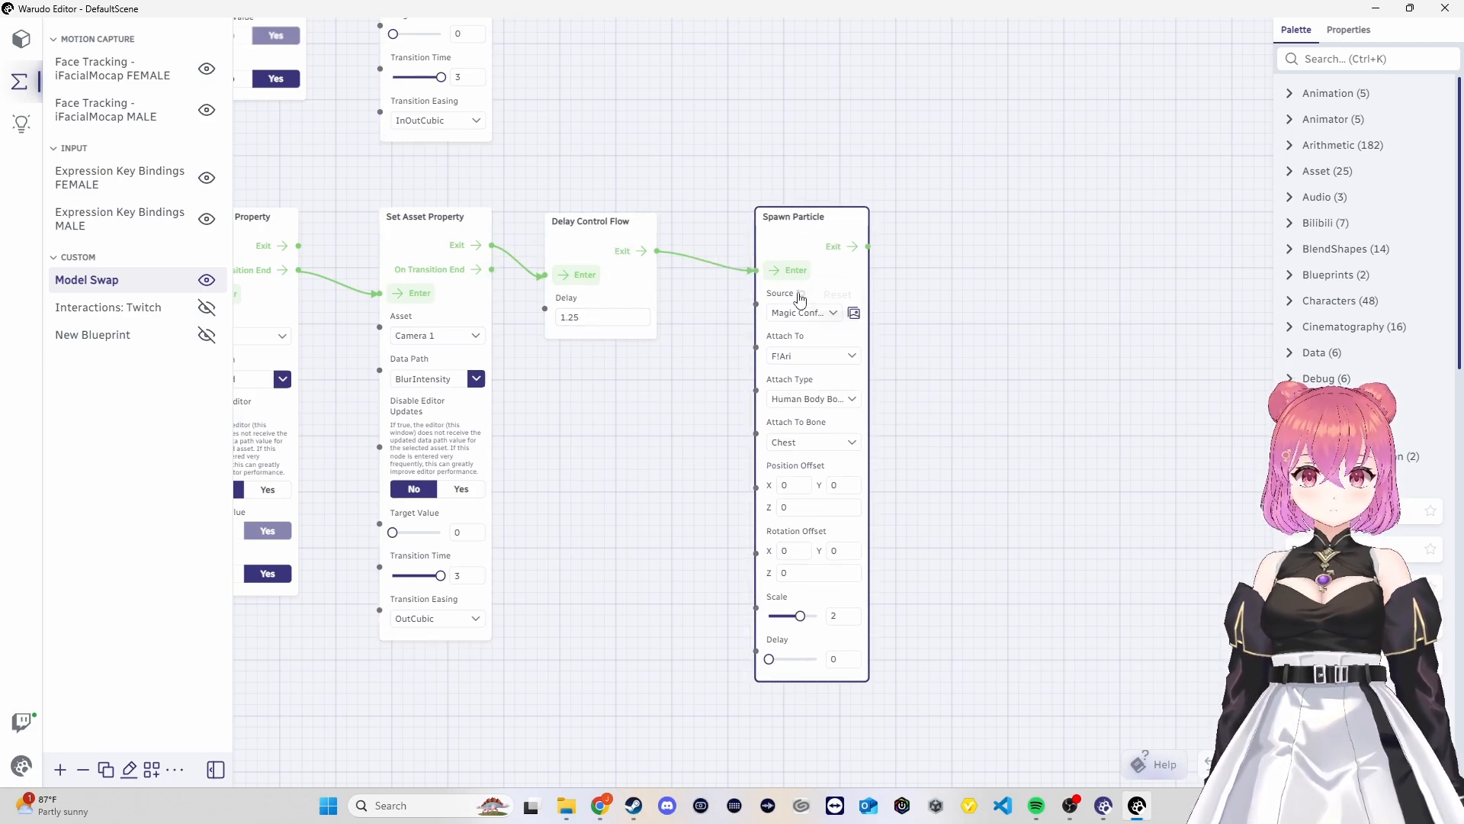
left_click(834, 319)
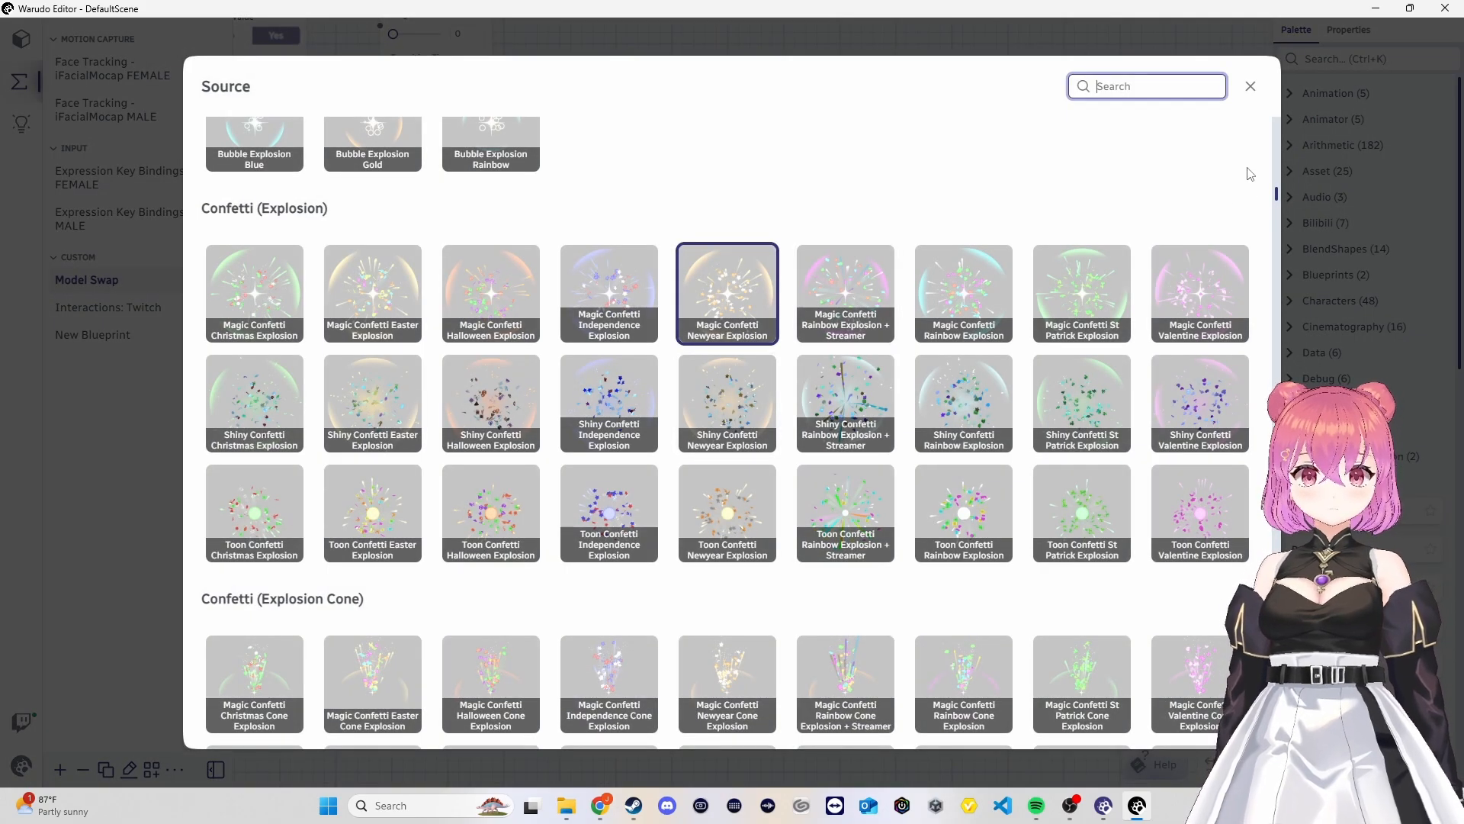
left_click(1251, 88)
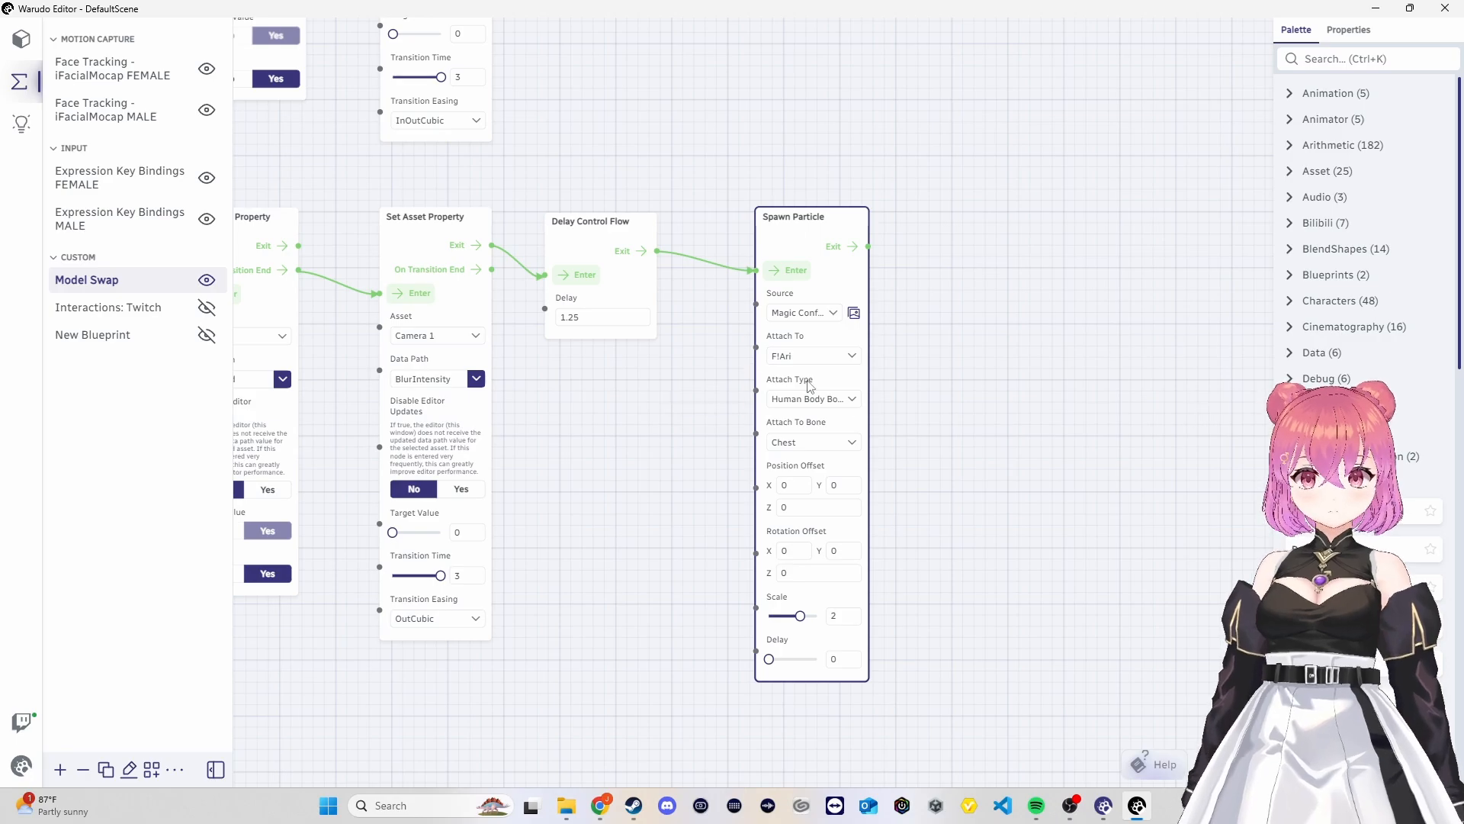
Review both Model Swap chains back to the Play Music and On Keystroke Pressed nodes
left_click_drag(614, 455, 713, 681)
left_click_drag(650, 229, 1207, 368)
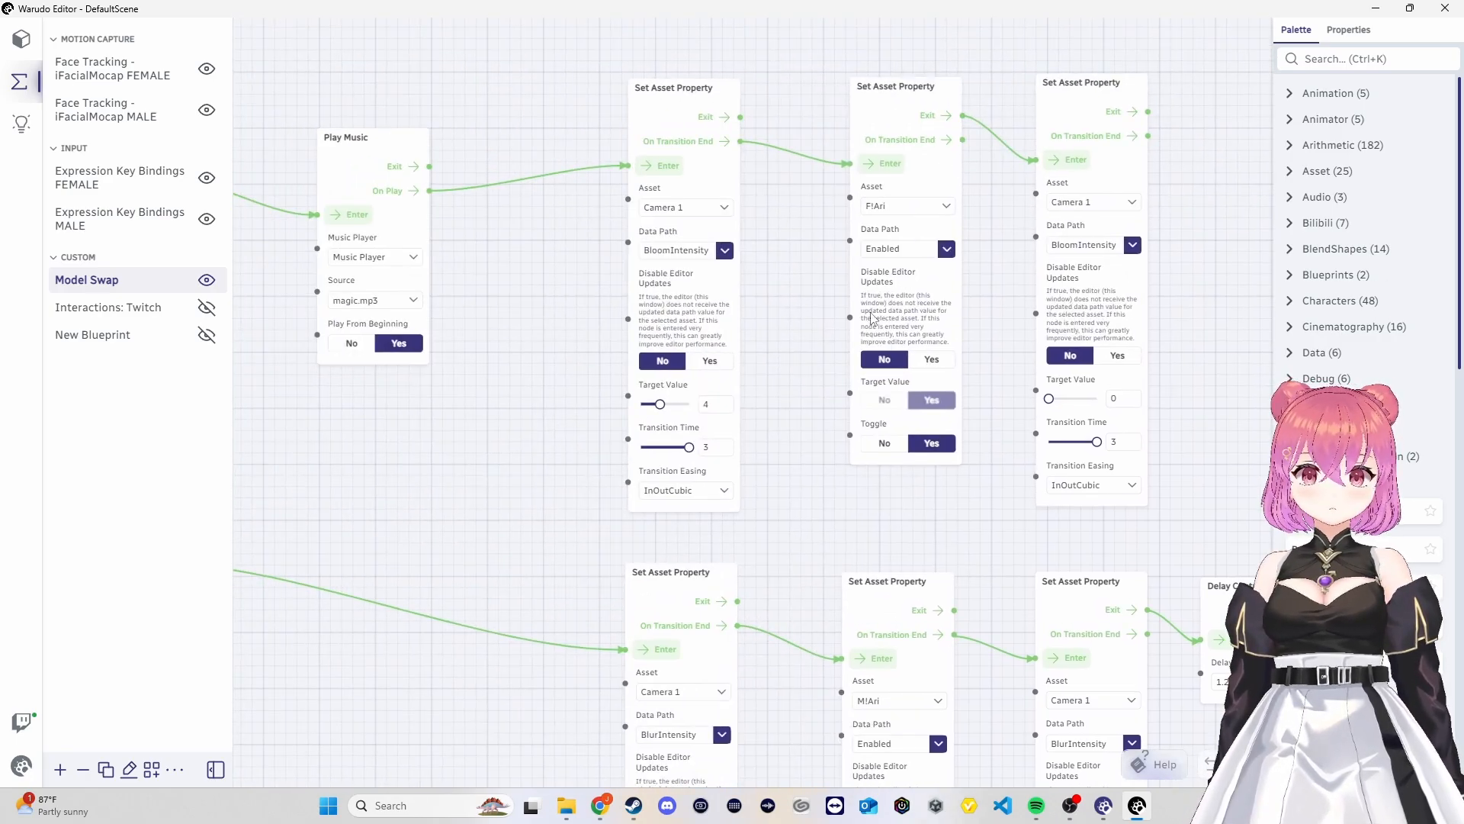
left_click_drag(496, 336, 985, 286)
left_click_drag(677, 344, 648, 106)
left_click_drag(737, 184, 414, 300)
scroll(543, 322, "down", 1)
left_click_drag(546, 328, 664, 408)
scroll(687, 389, "up", 2)
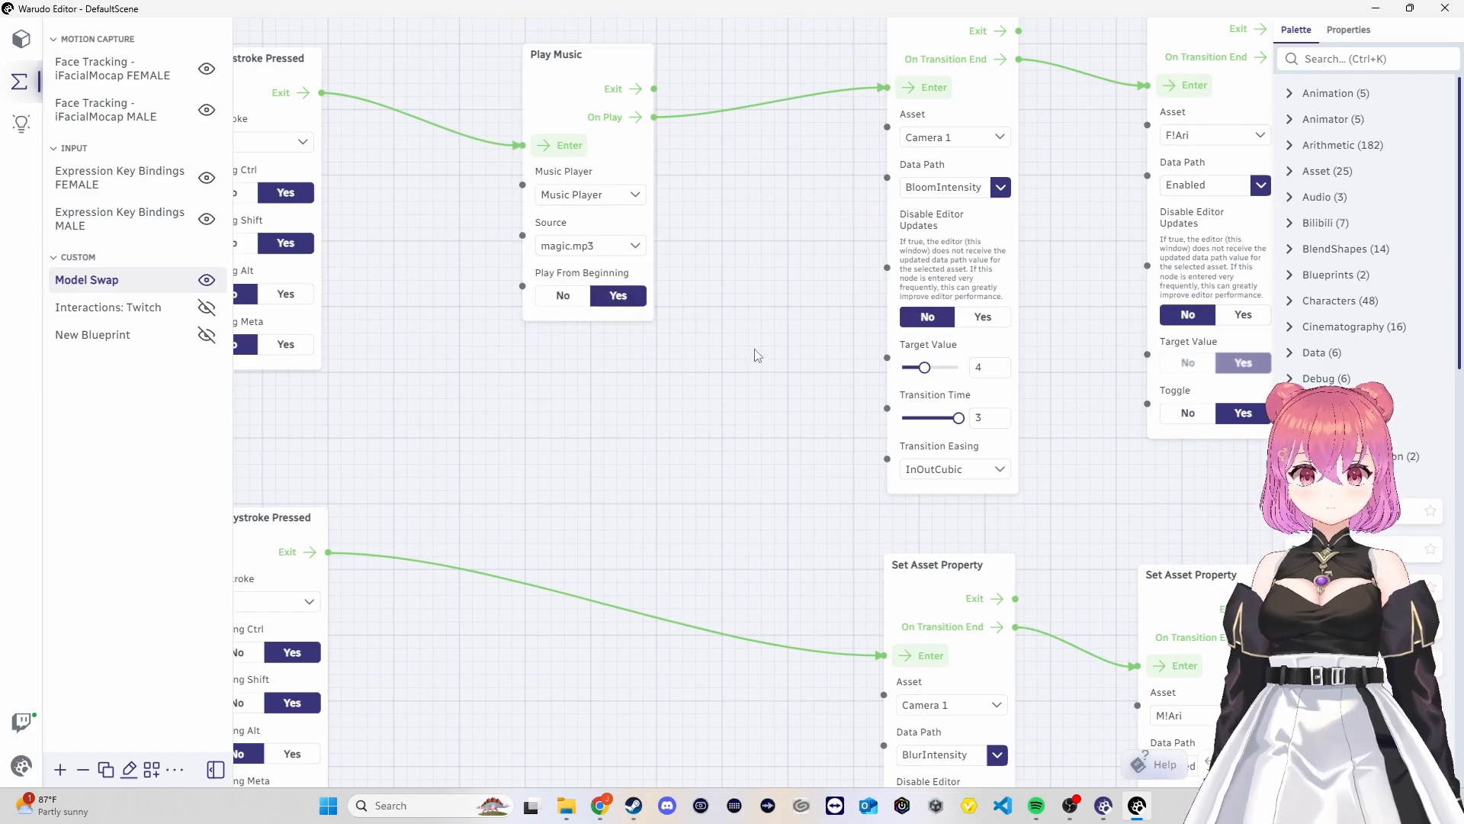